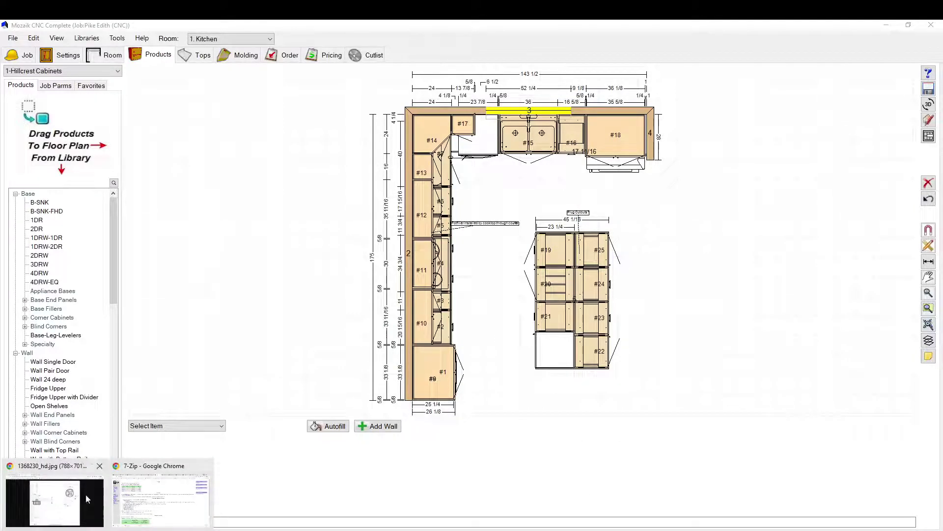
On the Richelieu Cabinet Leveler Kit page, highlight the 15 mm dowel and enlarge the line-art drawing.
click(86, 495)
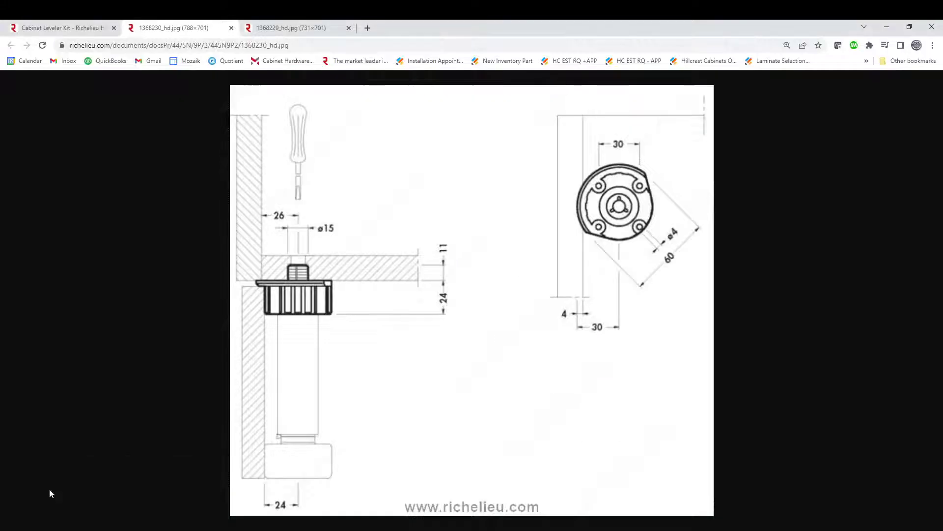
click(67, 28)
scroll(415, 318, up, 2)
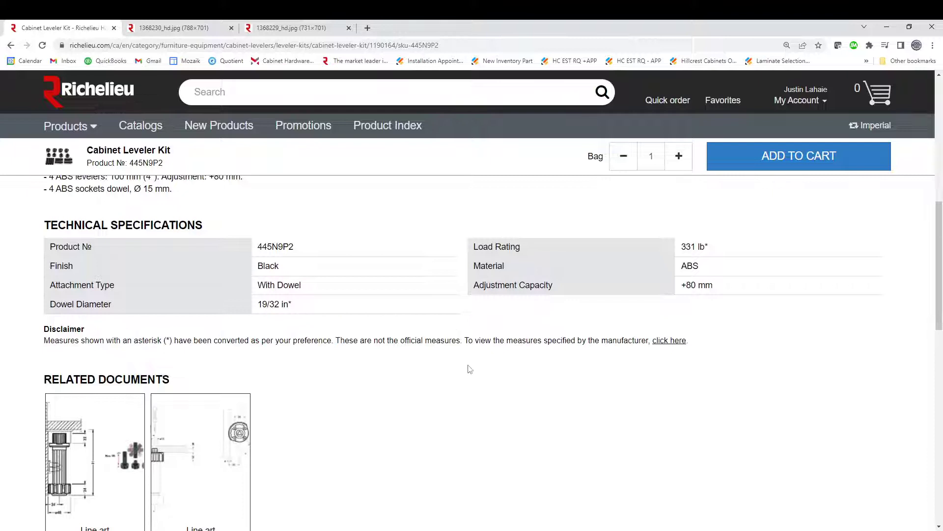
scroll(467, 389, up, 2)
scroll(351, 409, up, 3)
scroll(351, 408, up, 2)
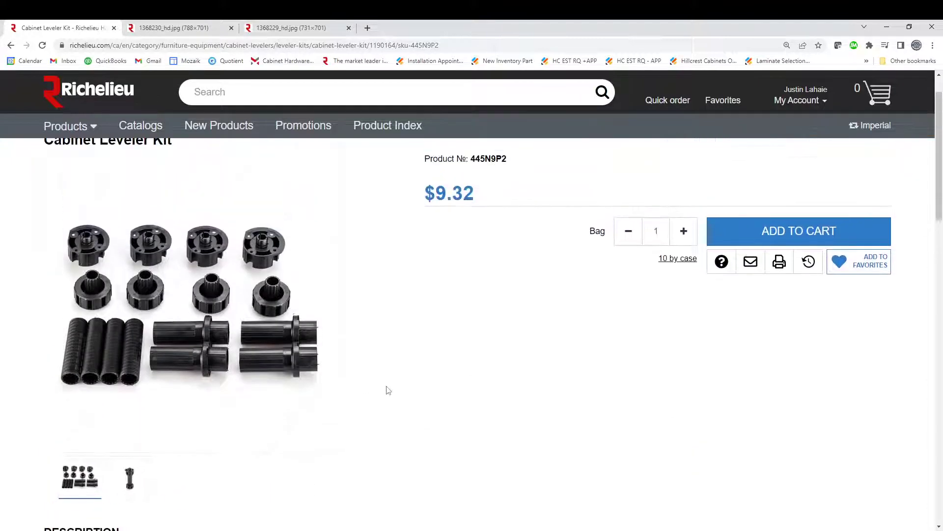
scroll(464, 404, down, 1)
scroll(199, 251, up, 1)
scroll(198, 252, down, 1)
scroll(185, 246, down, 1)
scroll(185, 245, up, 1)
scroll(141, 451, down, 2)
scroll(133, 428, down, 2)
scroll(210, 332, up, 1)
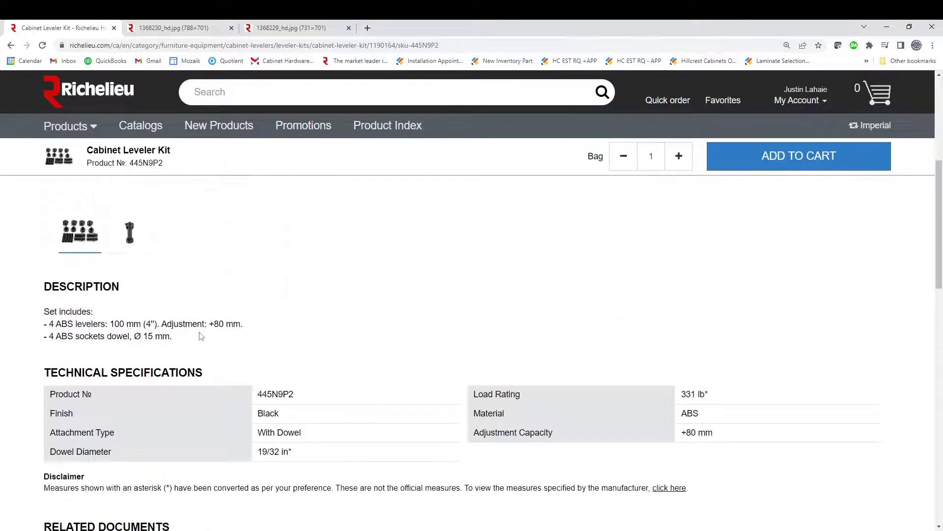
double_click(142, 336)
scroll(137, 346, up, 3)
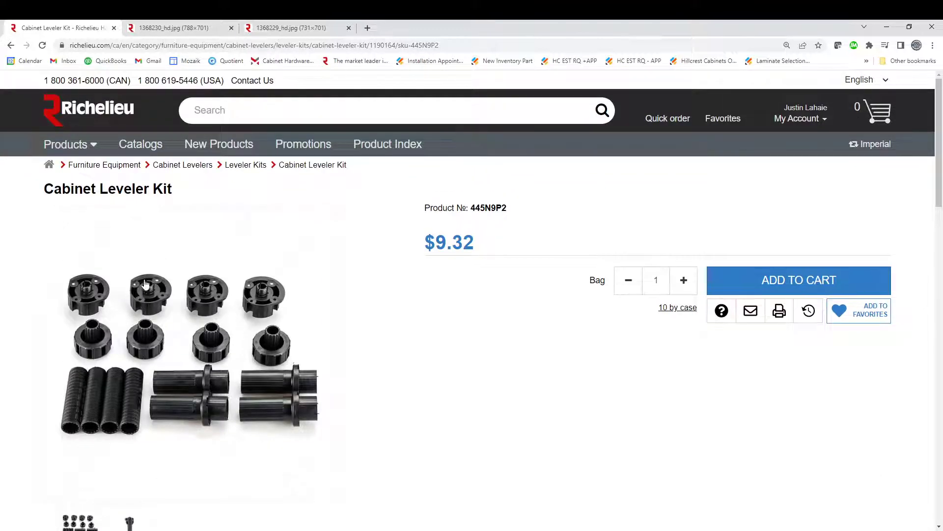
scroll(249, 321, down, 3)
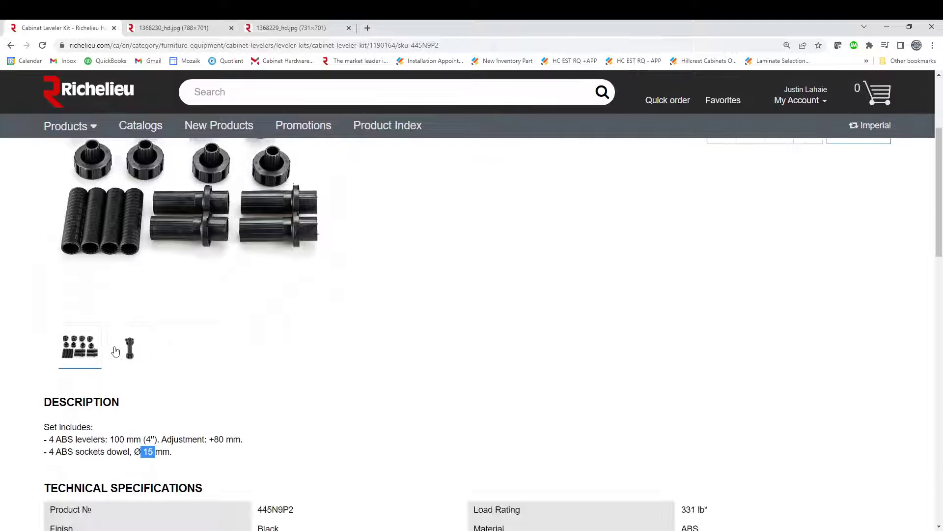
scroll(147, 235, down, 2)
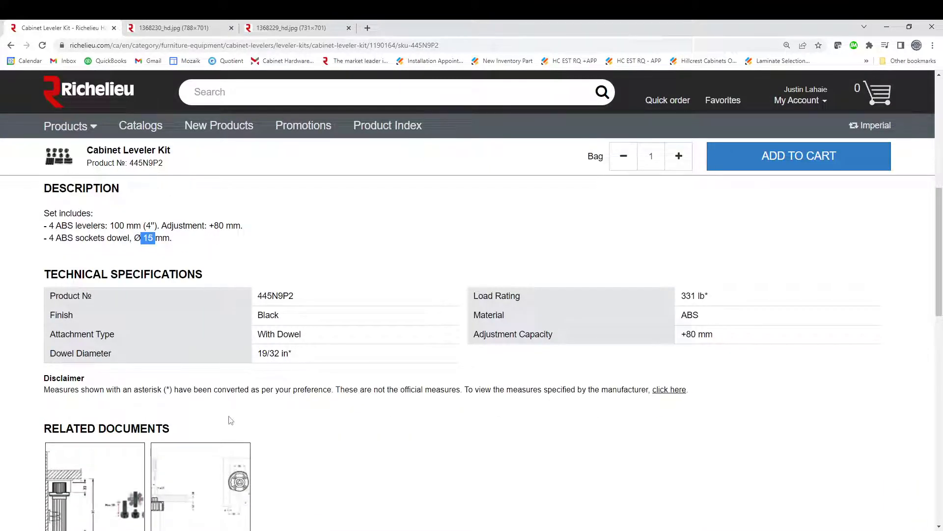
scroll(229, 420, down, 2)
scroll(220, 398, down, 1)
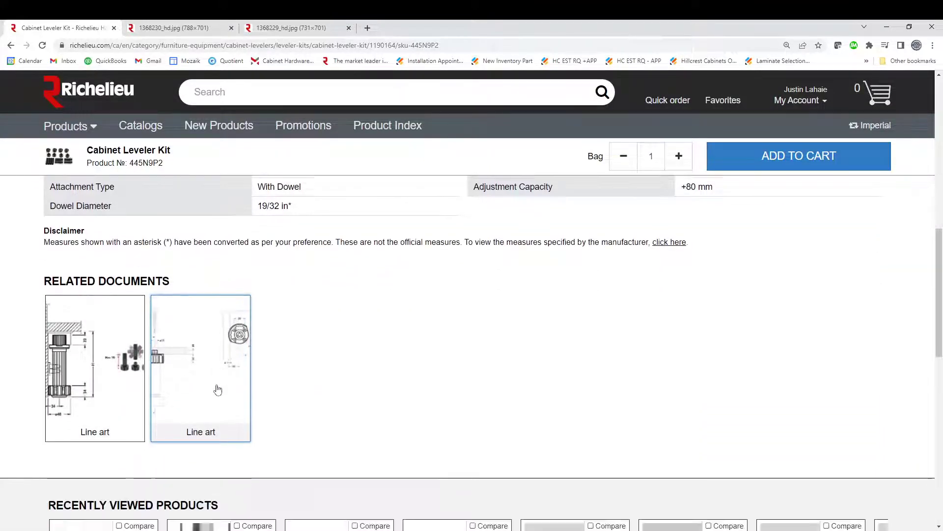
scroll(218, 390, up, 1)
scroll(210, 394, down, 1)
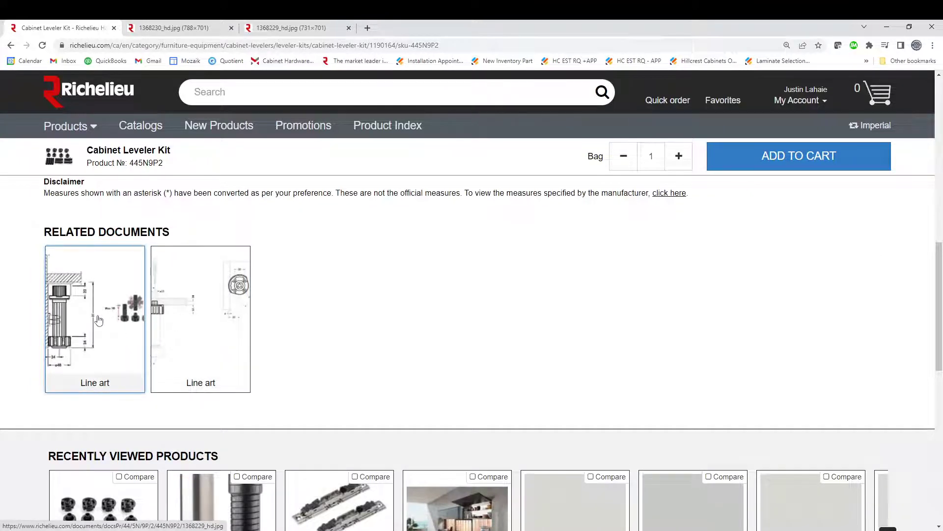
click(168, 314)
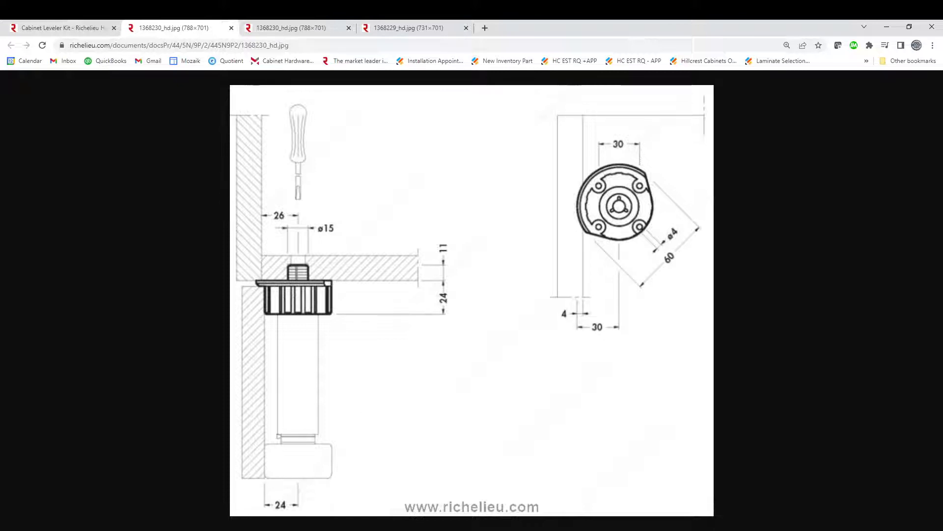
After reviewing the leveler drawing (24 depth, 15 mm hole), switch back to the Mozaik floor plan.
click(225, 501)
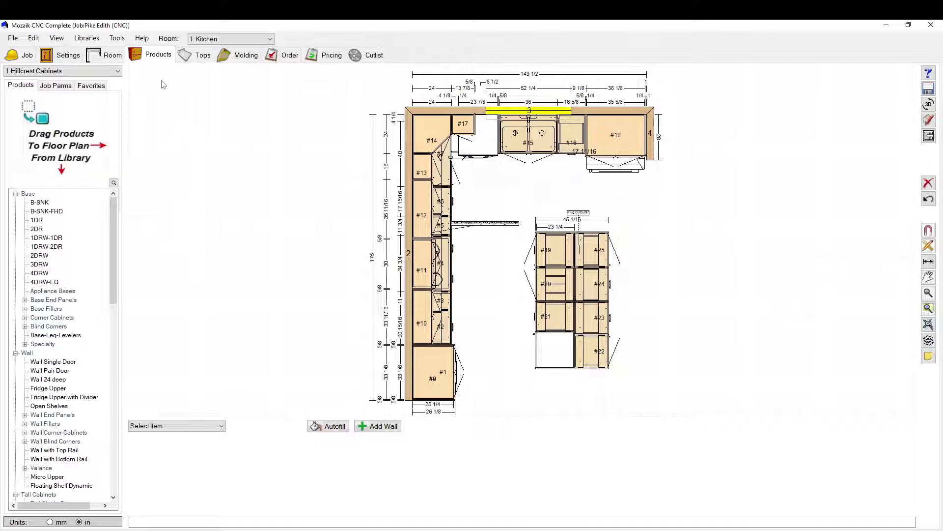
Open the Hardware library's Part Templates editor, keeping HC DYNALEGS as the template file.
click(88, 37)
click(87, 38)
click(113, 120)
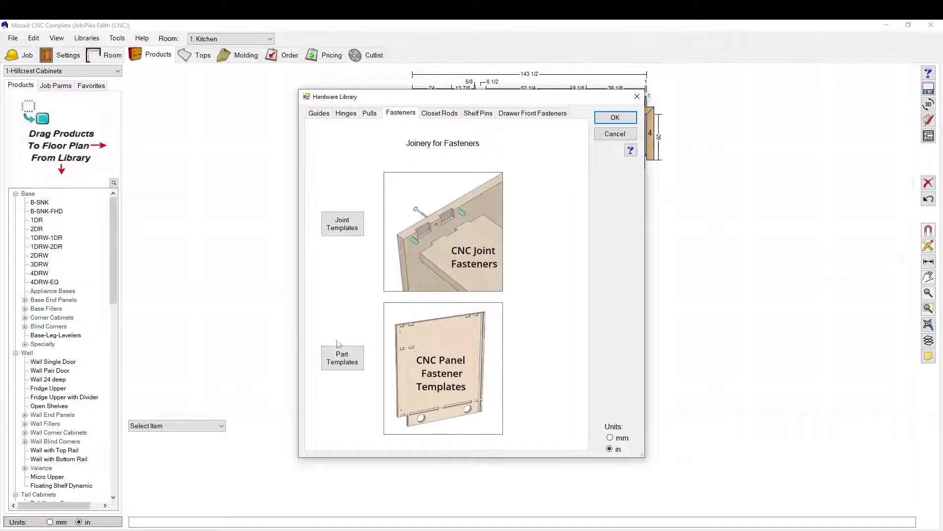
click(342, 358)
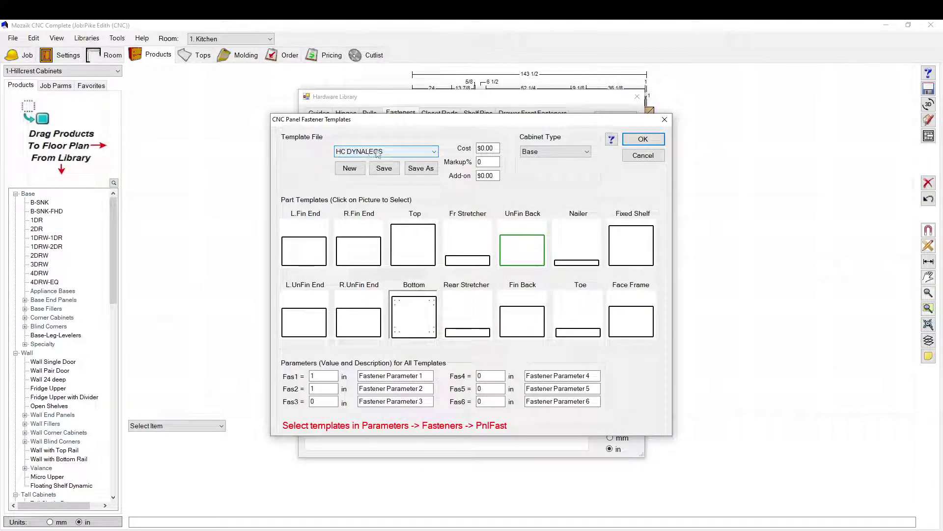
click(395, 153)
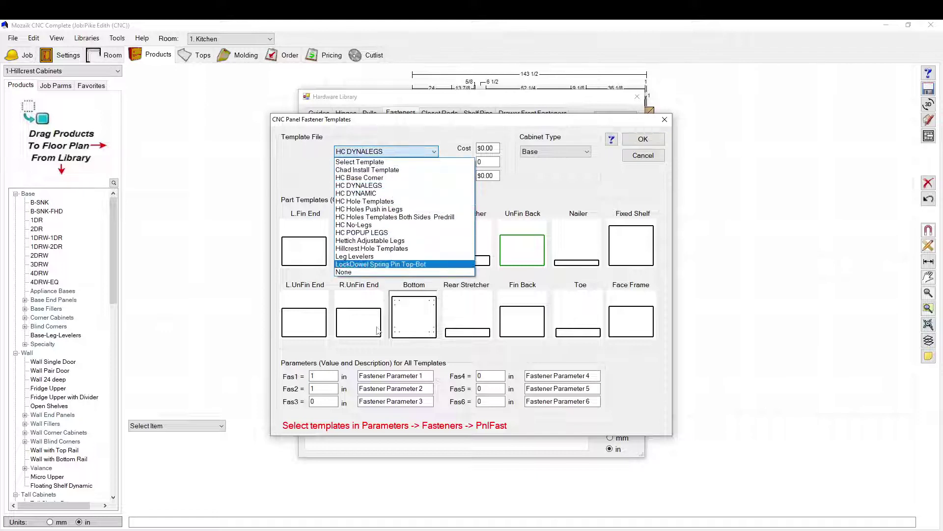
click(313, 155)
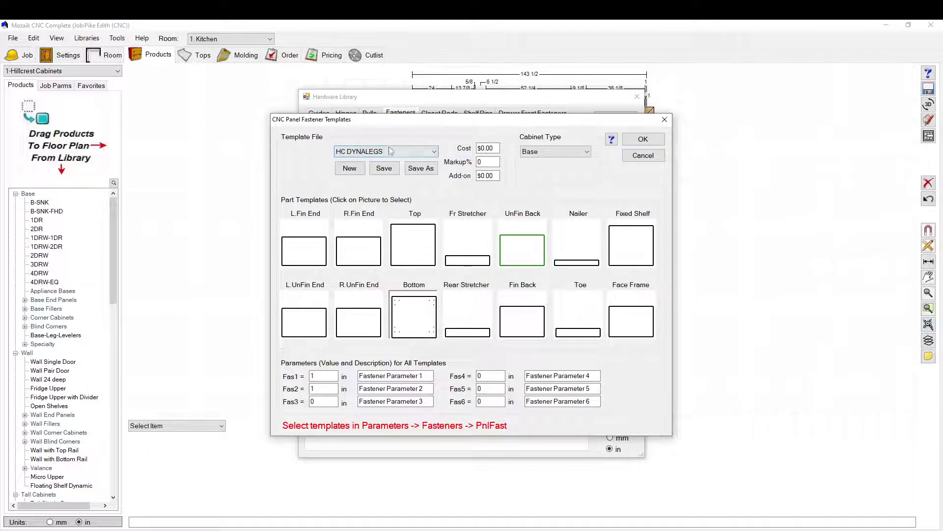
click(432, 151)
Save a new fastener template named Legs after the Leg Levelers name clash, then close the templates window.
click(350, 168)
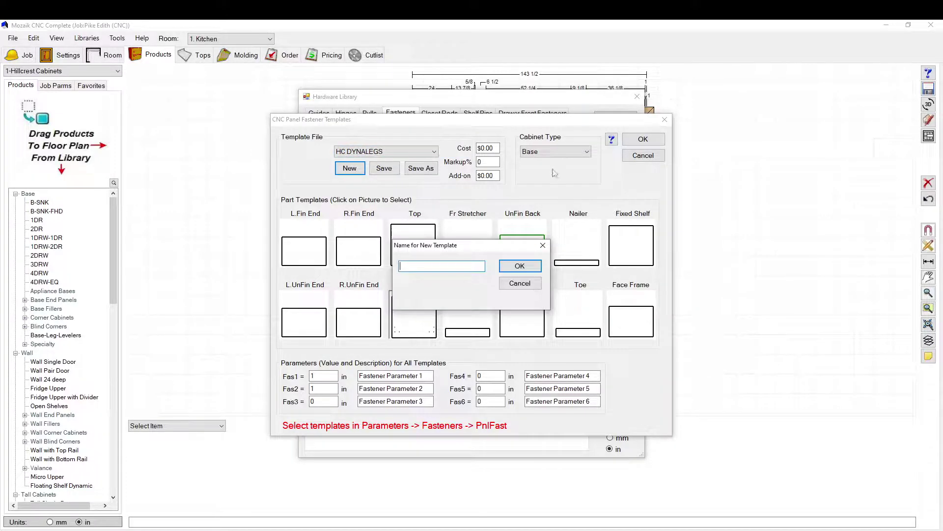
text(Leg Le)
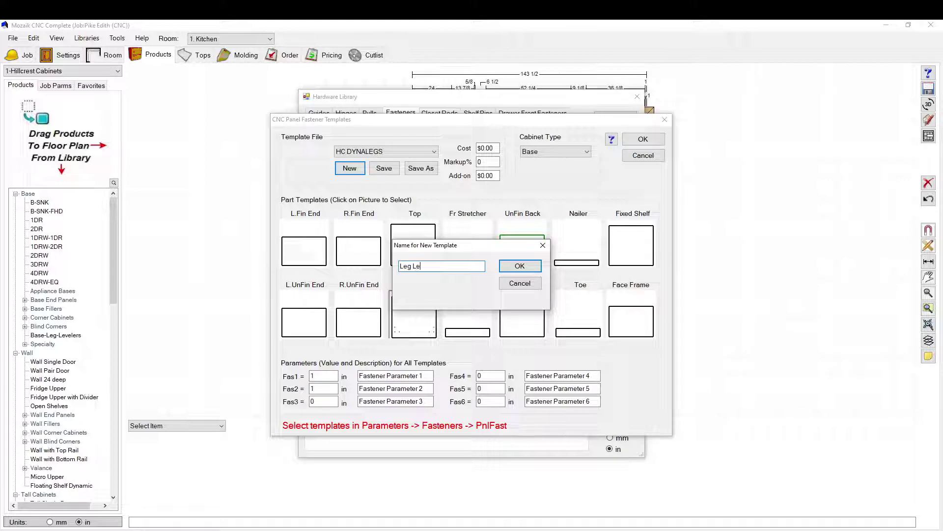
text(velers)
key(Return)
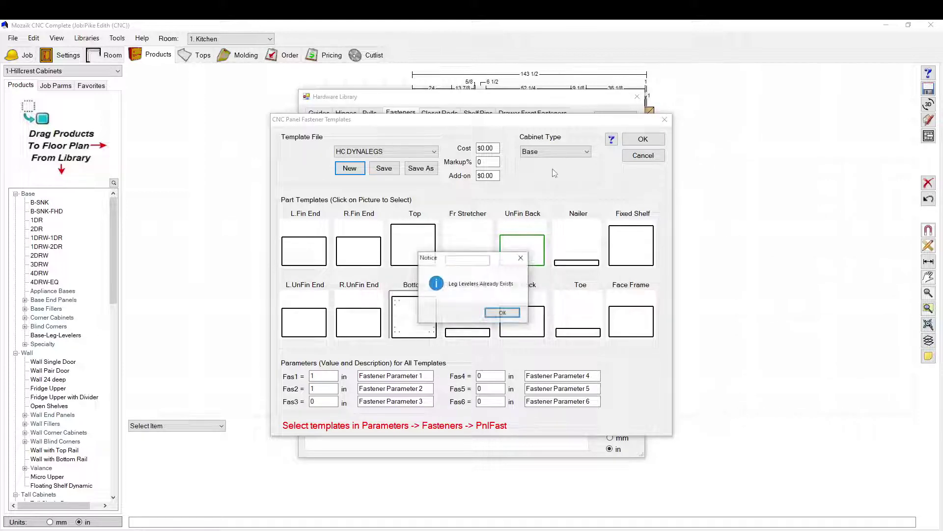
click(510, 312)
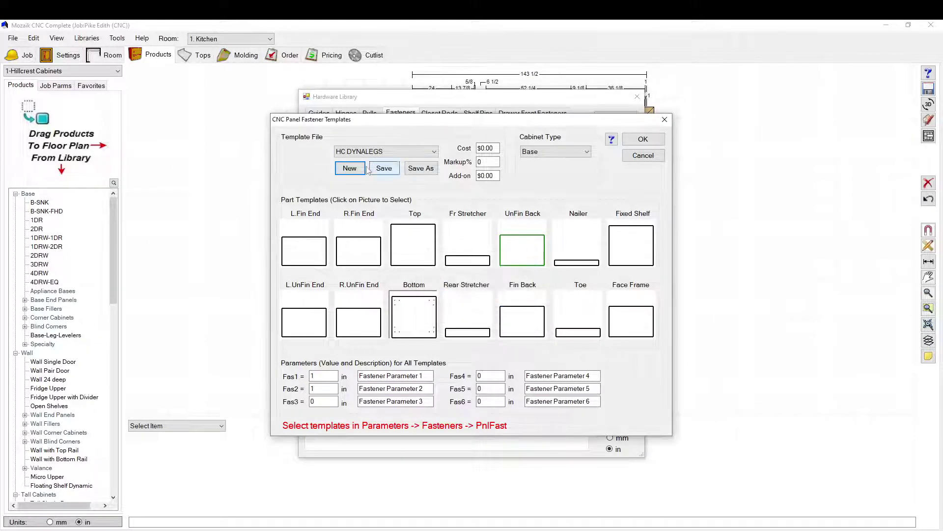
click(349, 169)
text(Legs)
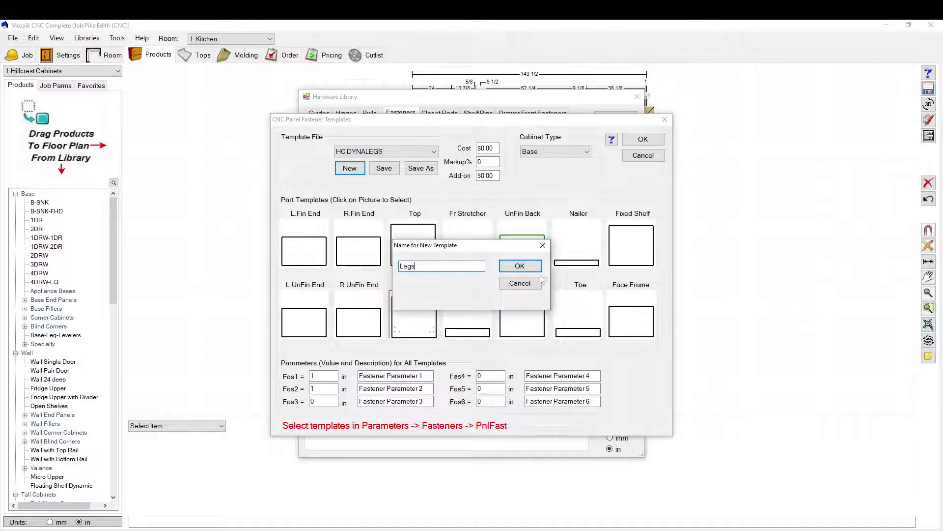
click(519, 266)
click(455, 308)
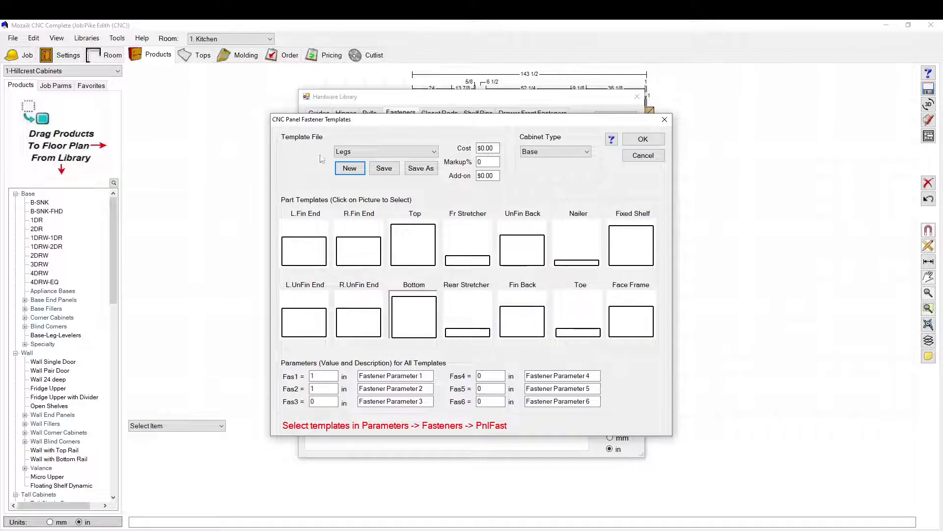
drag(333, 122, 308, 245)
click(619, 280)
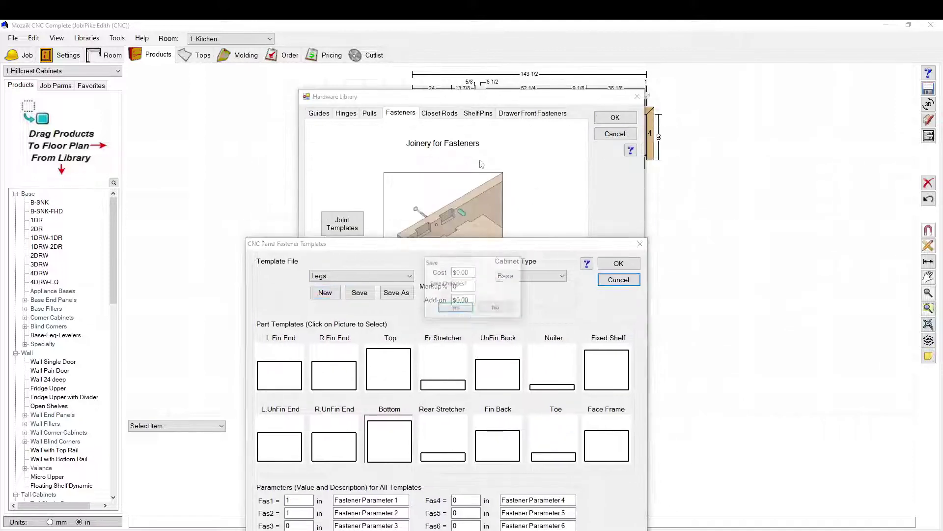
Answer the save prompt and browse the hardware library's pull and fastener categories.
click(455, 308)
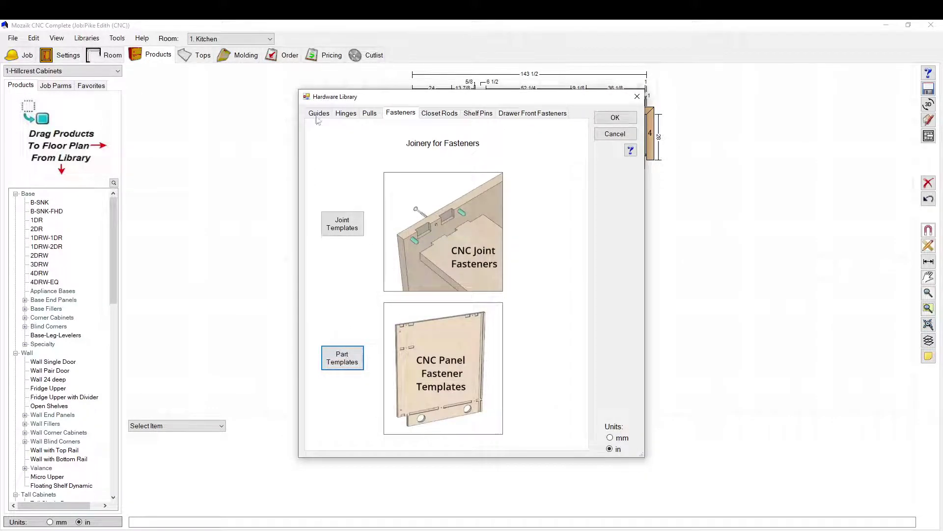
click(318, 113)
click(369, 113)
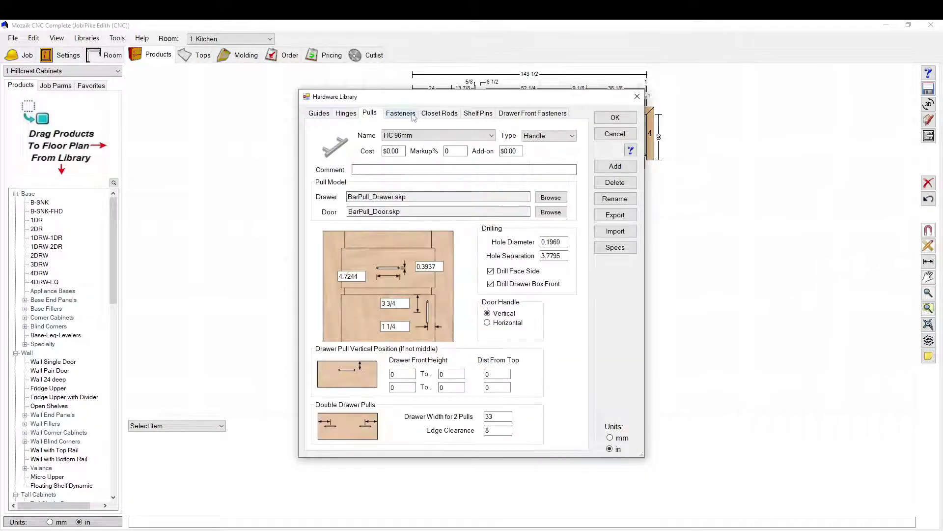
click(402, 114)
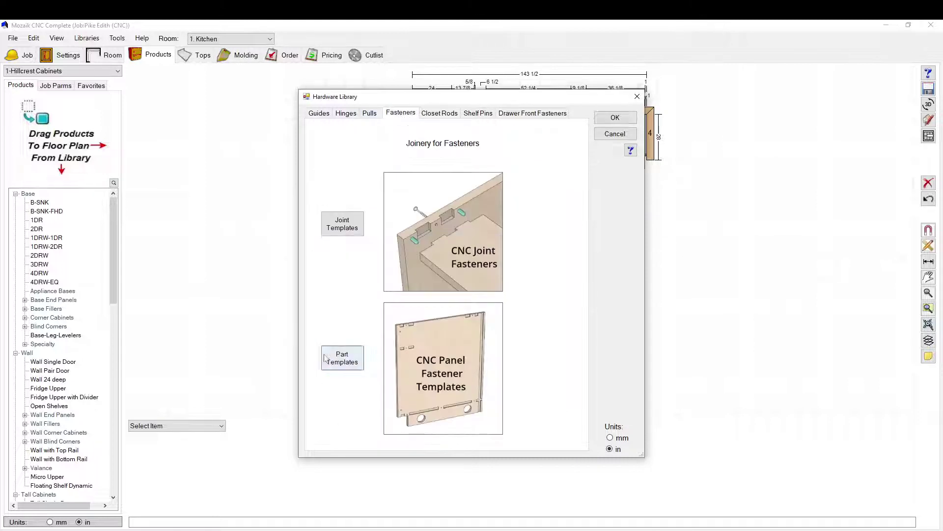
Load the Legs template file and select its Bottom part with Cabinet Type Base.
click(342, 357)
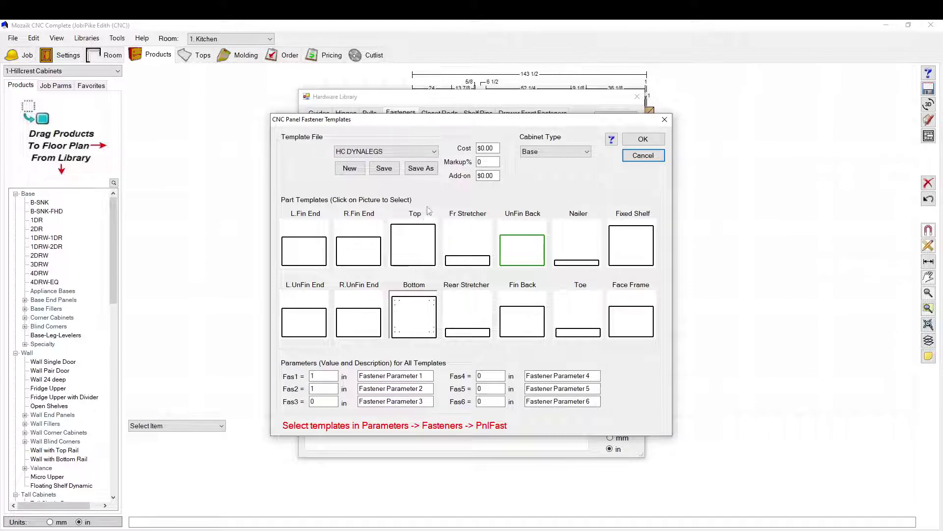
click(416, 151)
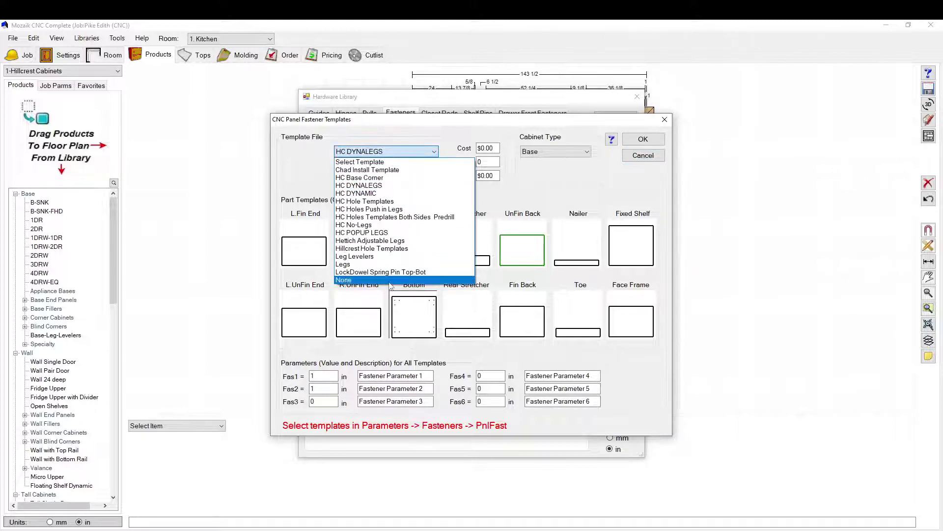
click(379, 264)
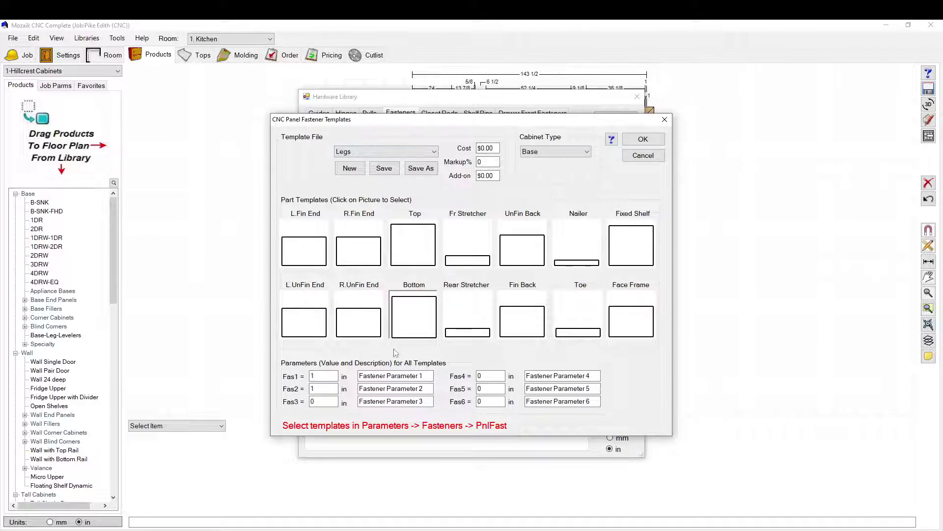
click(413, 320)
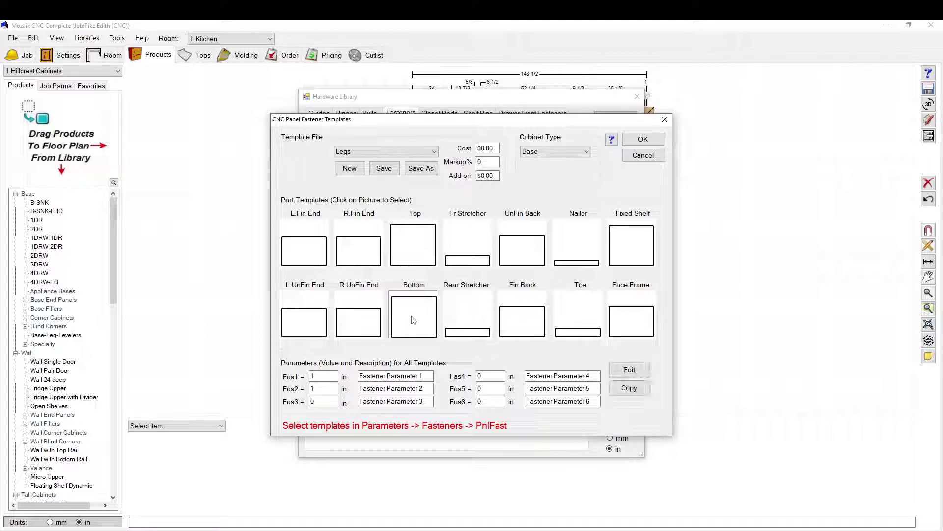
click(533, 154)
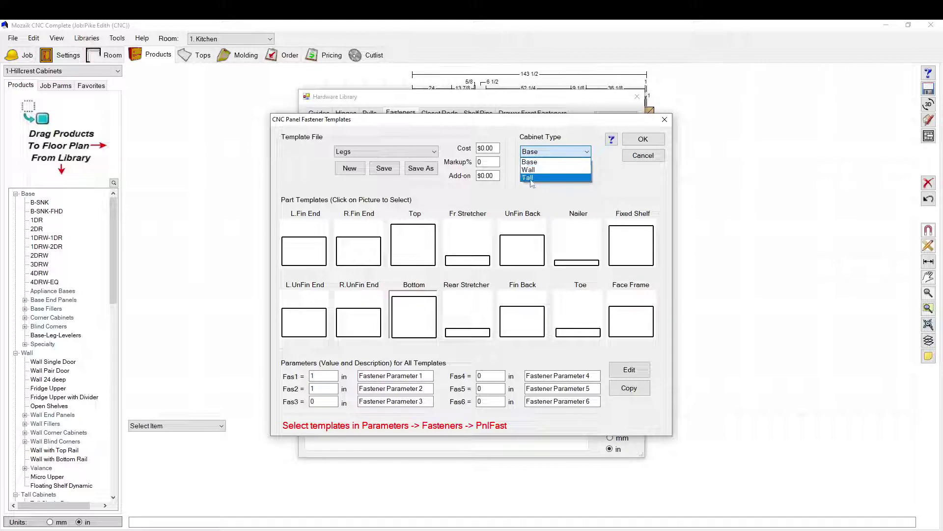
click(554, 161)
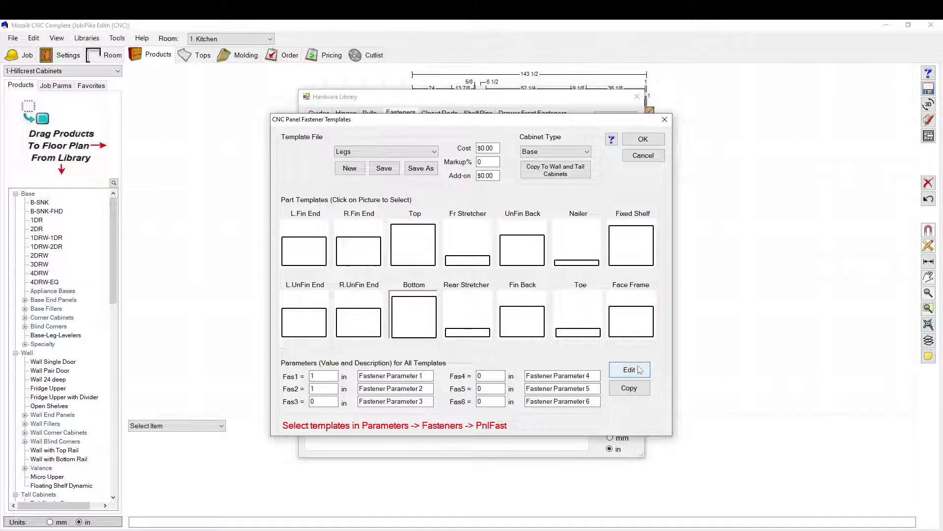
Add a bore hole to the Base Bottom part and drag it near the upper-left corner.
click(627, 369)
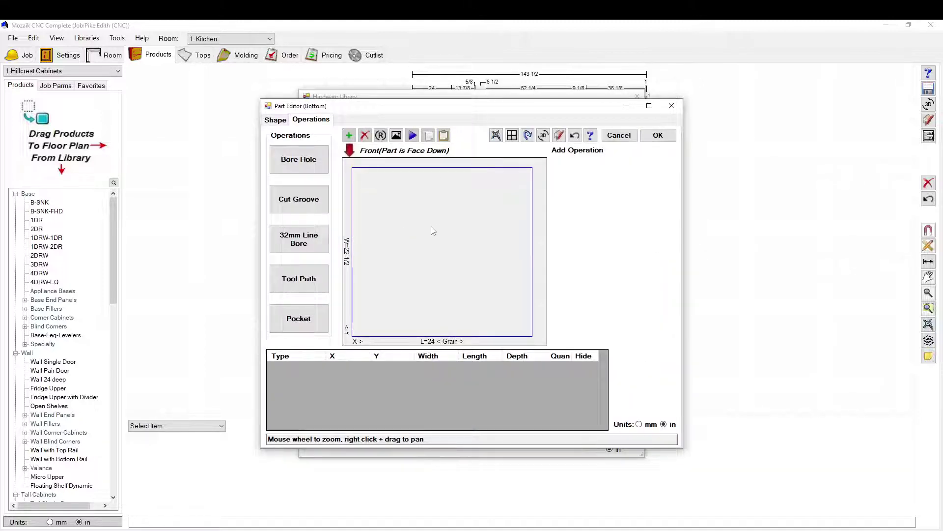
click(298, 161)
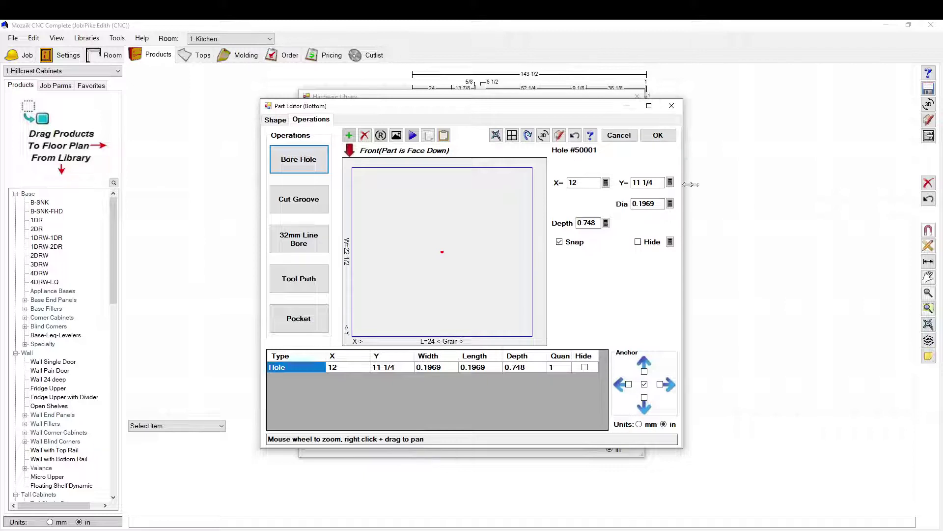
drag(692, 184, 693, 183)
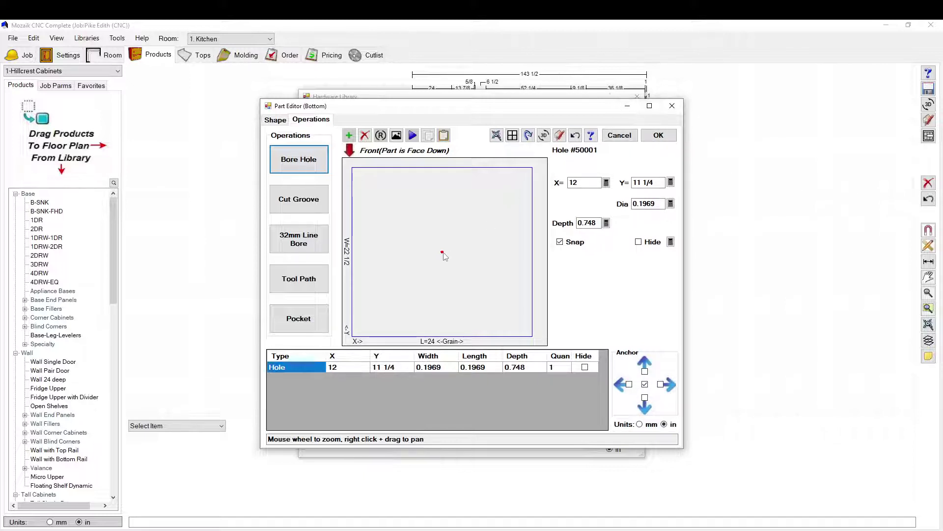
drag(443, 254, 370, 187)
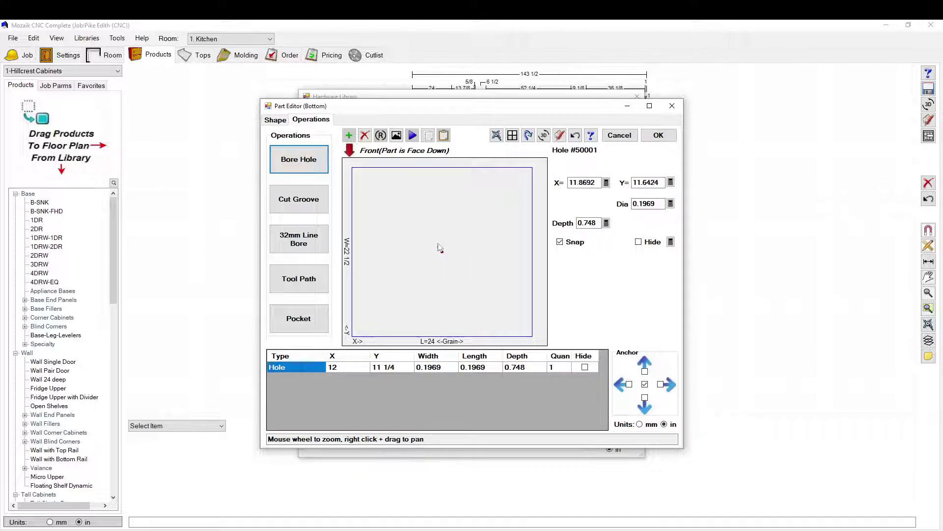
double_click(594, 182)
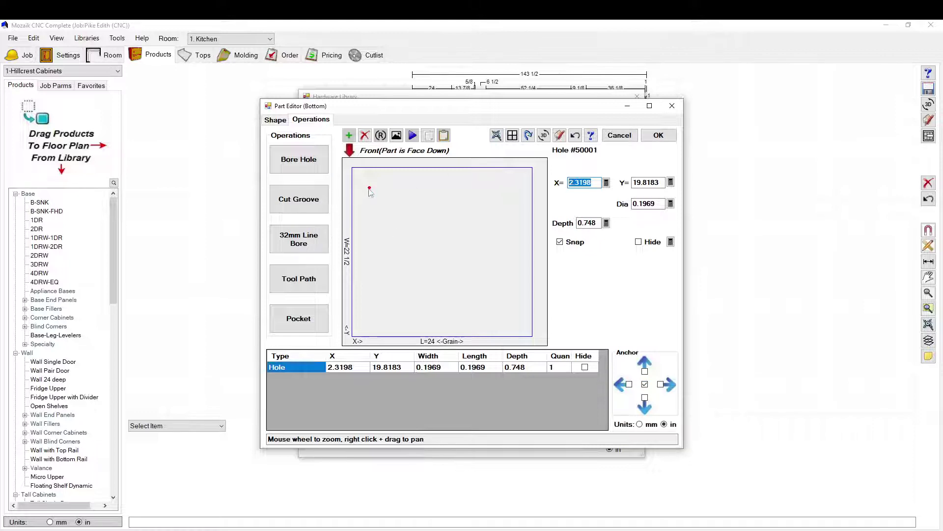
Switch the Bottom part's units to mm and set the bore hole's X to 26.
click(371, 190)
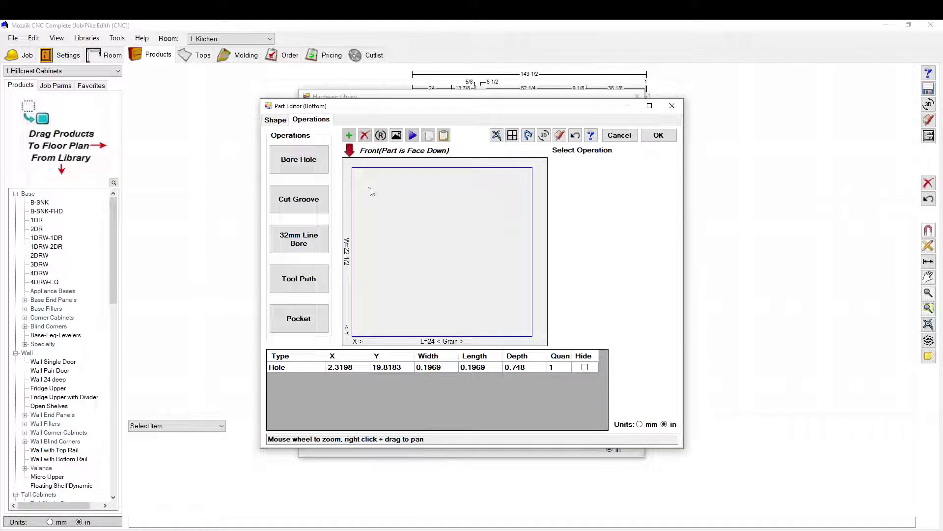
click(371, 190)
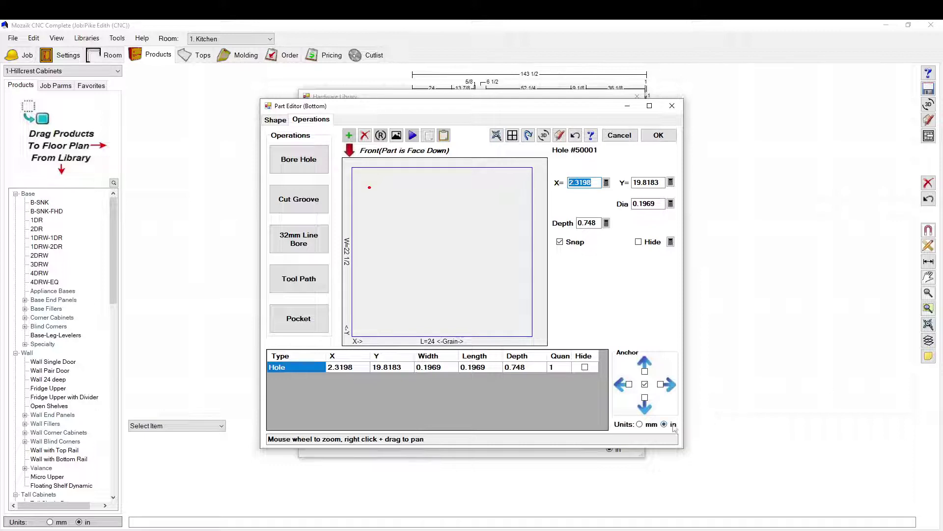
click(638, 425)
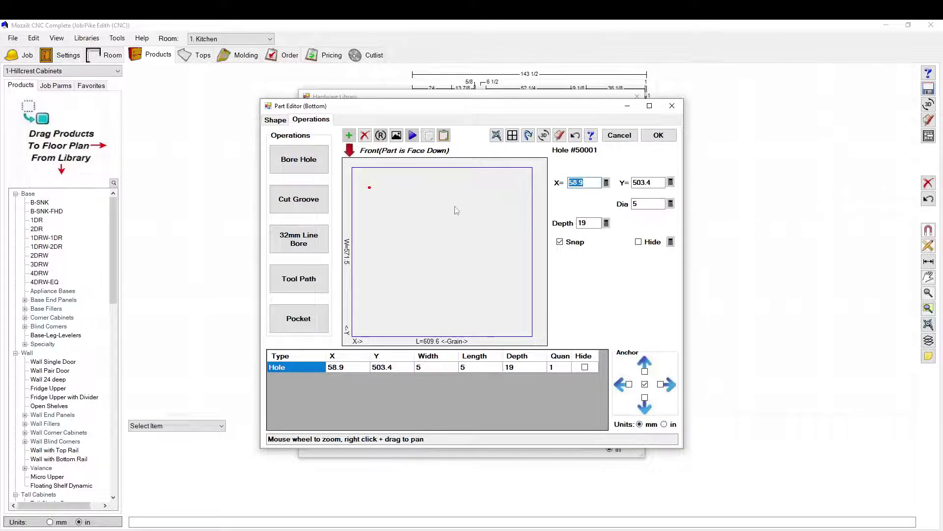
text(24)
key(Return)
key(Tab)
key(Tab)
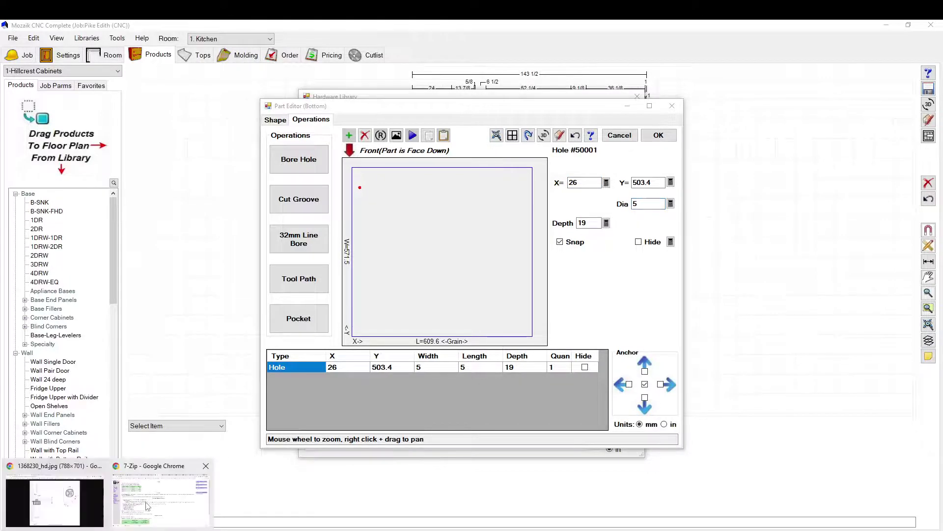
Check the leveler drawing in Chrome and set the hole diameter to 15 mm.
click(76, 502)
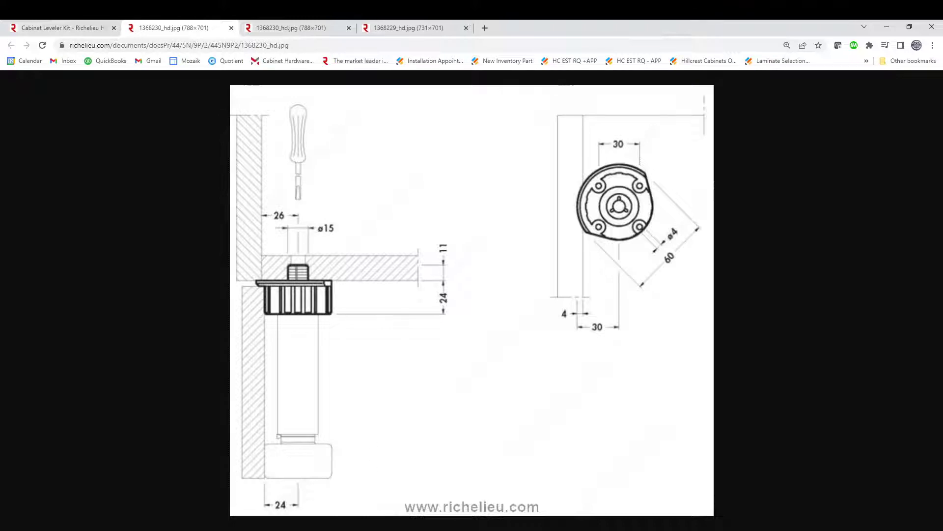
click(276, 493)
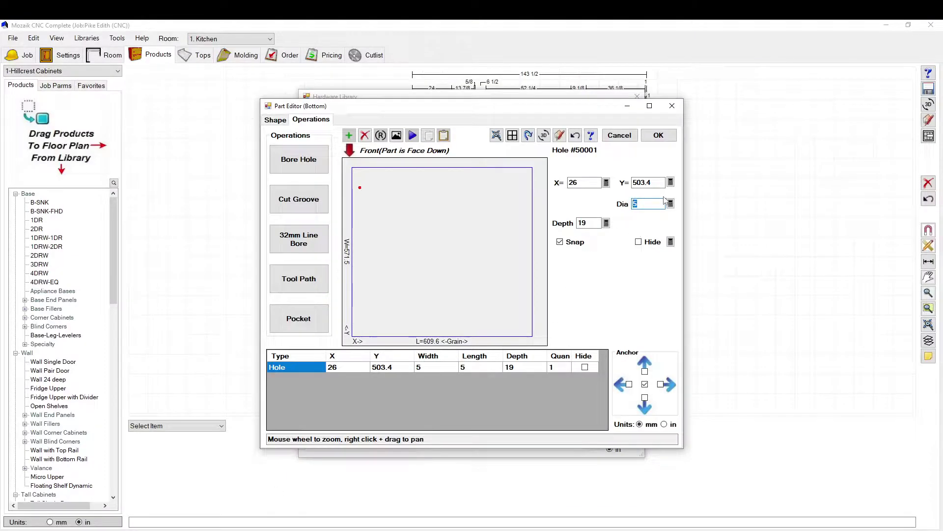
text(15)
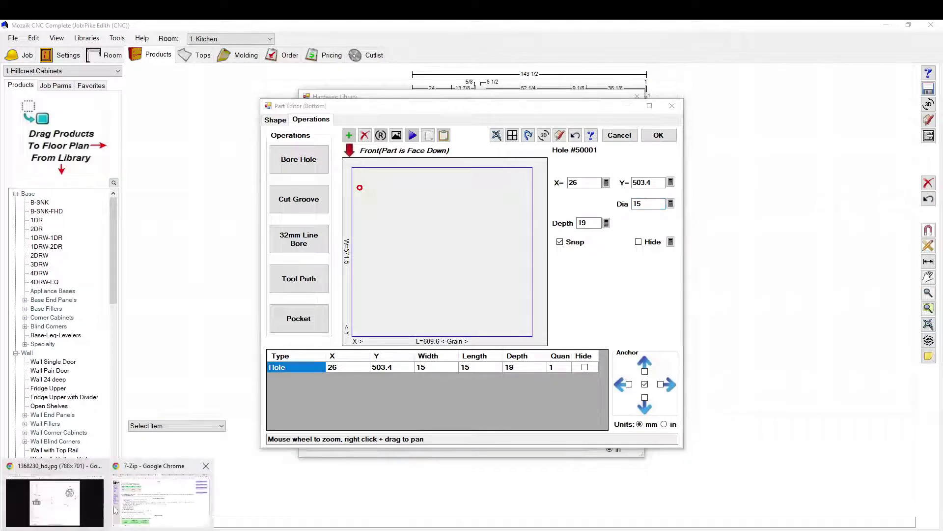
click(96, 487)
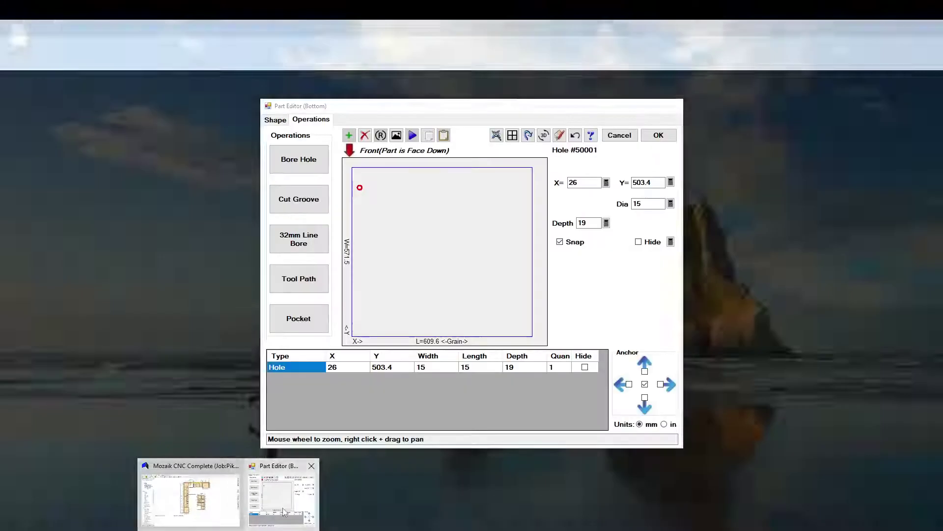
Change the bore hole's Dia value from 15 to 13 mm.
click(284, 494)
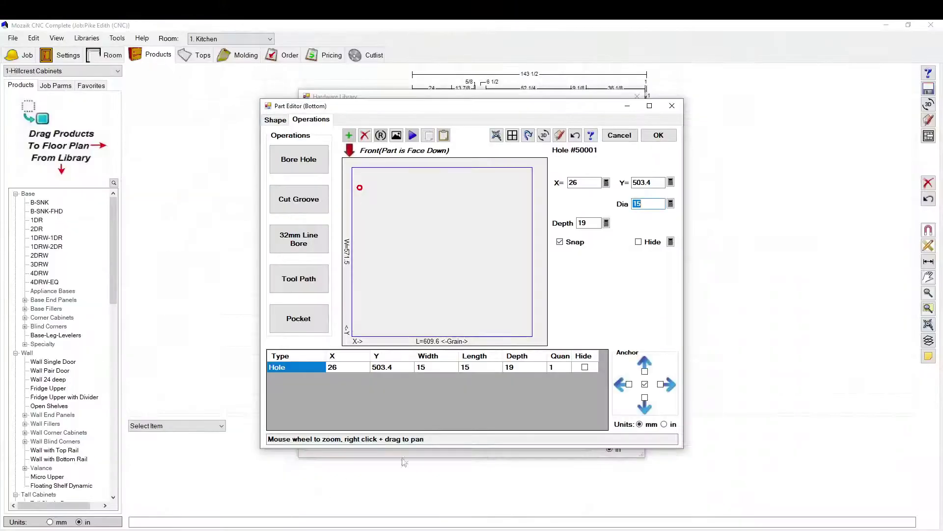
double_click(653, 207)
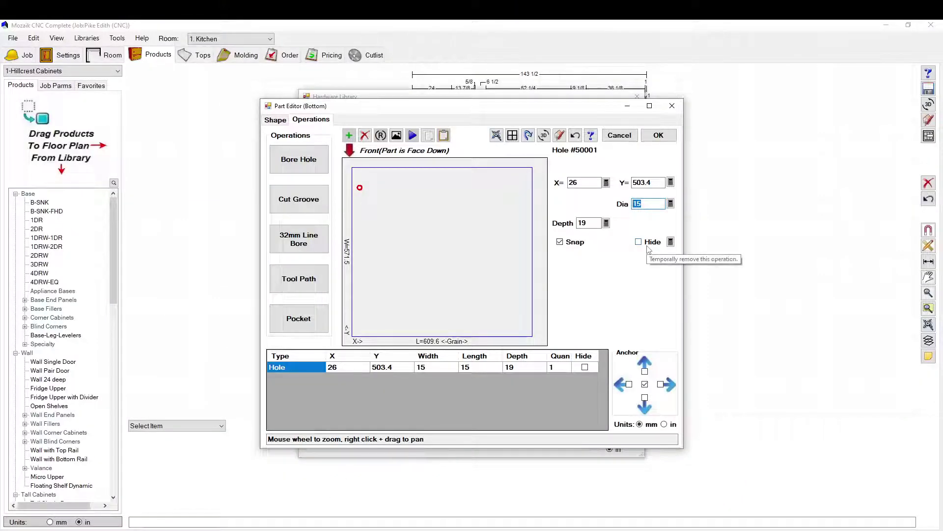
text(13)
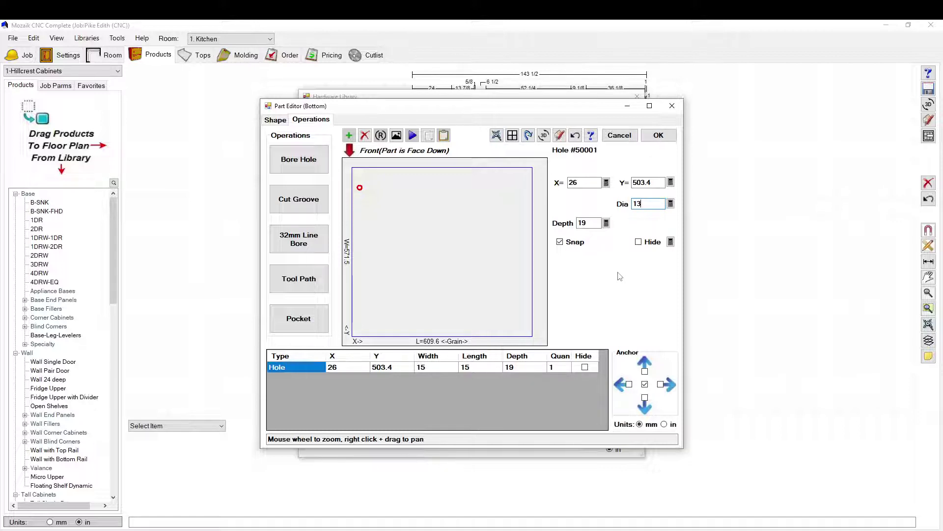
click(656, 205)
click(649, 182)
text(50)
In Part Y Formulas, set the hole's Default Y to partw-50 and accept it.
click(670, 183)
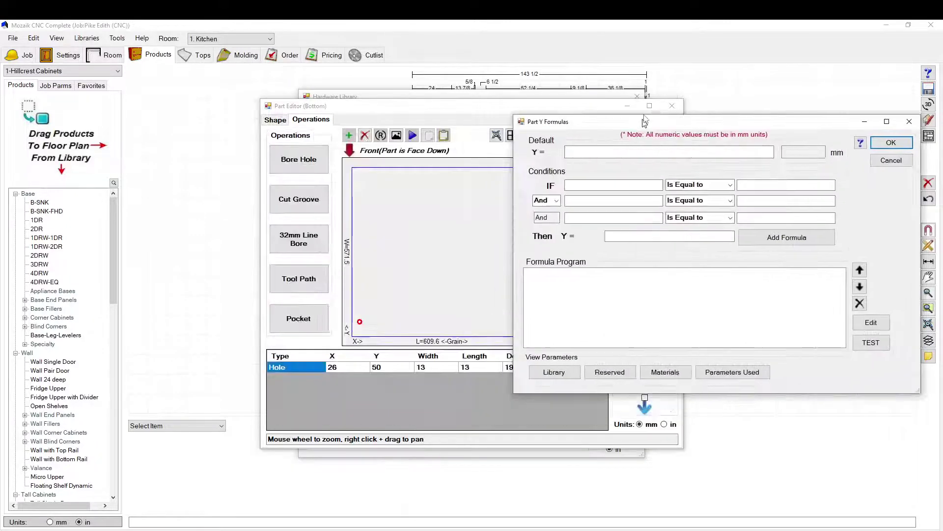
drag(393, 144, 595, 116)
text(partw-50)
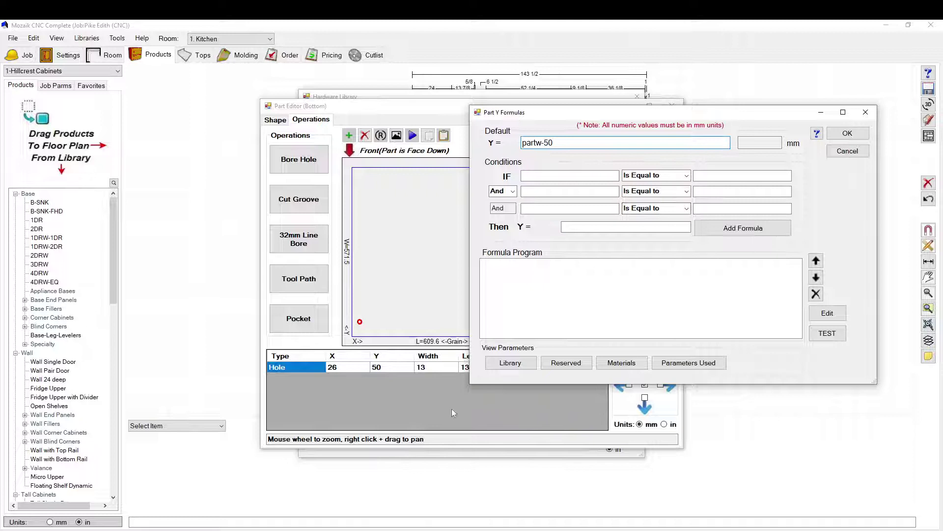
key(Return)
click(859, 134)
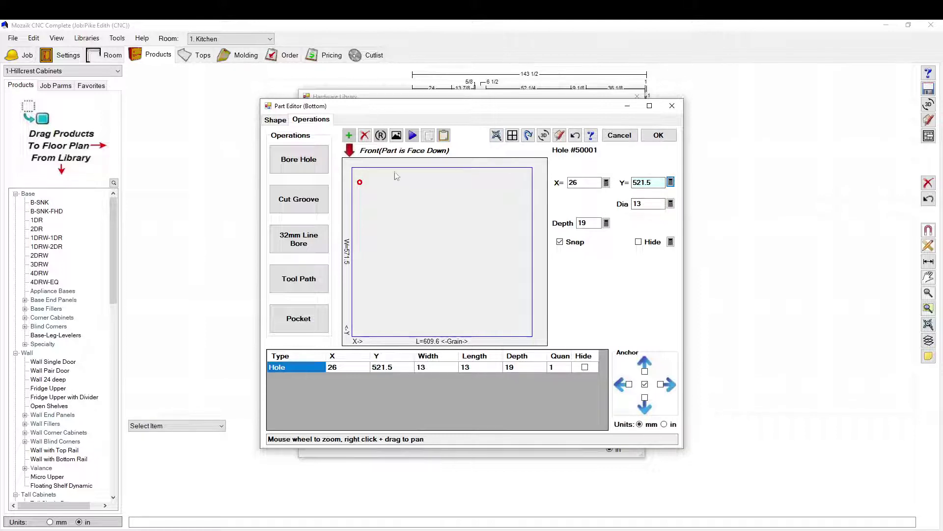
Leave the depth formula unchanged and give the hole 15 mm diameter and 13 mm depth.
click(606, 223)
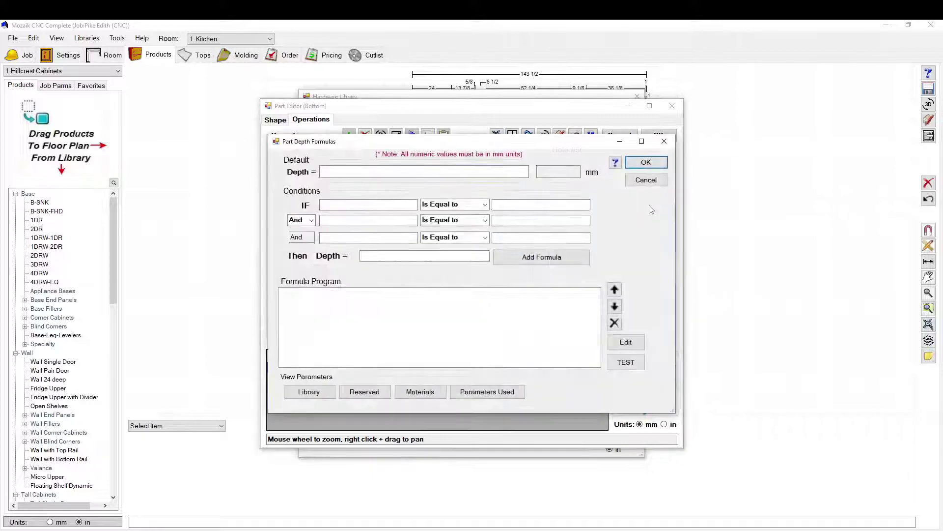
click(646, 180)
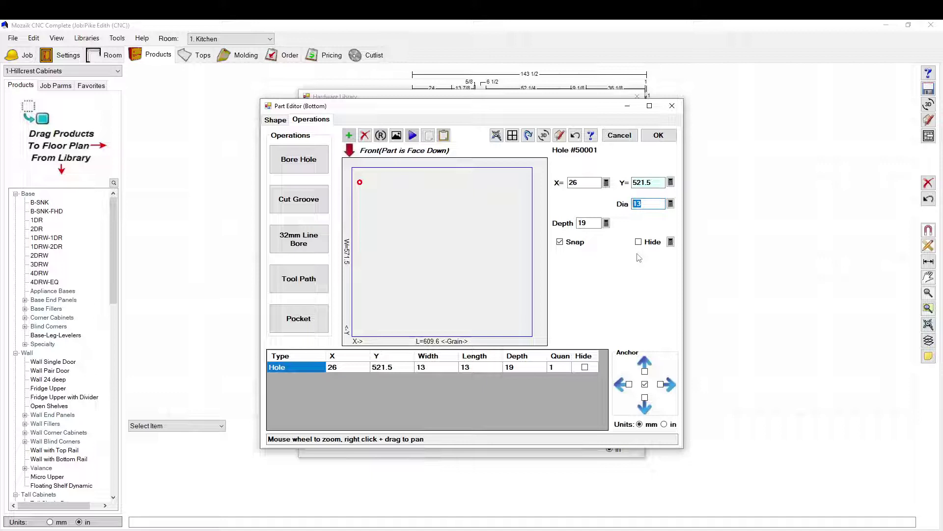
text(15)
click(580, 223)
text(13)
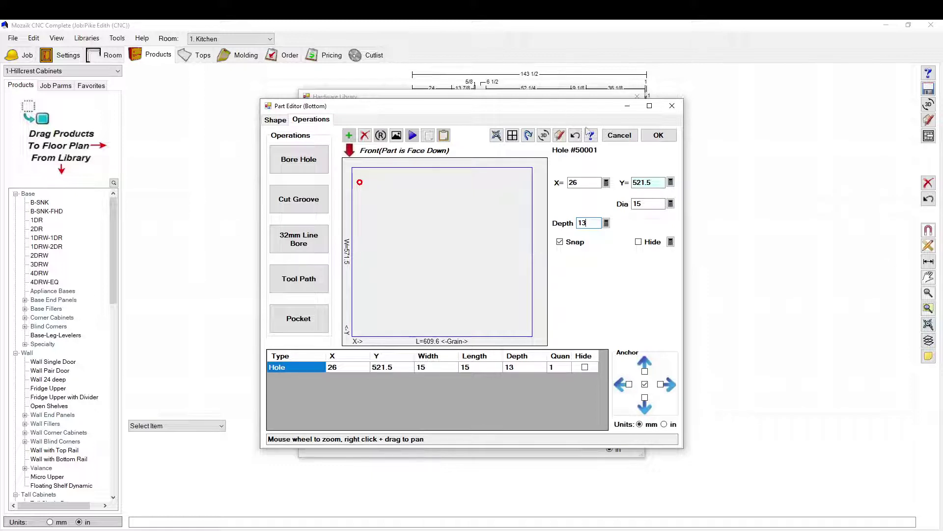
Set the hole's X position formula to a fixed 26.
click(606, 182)
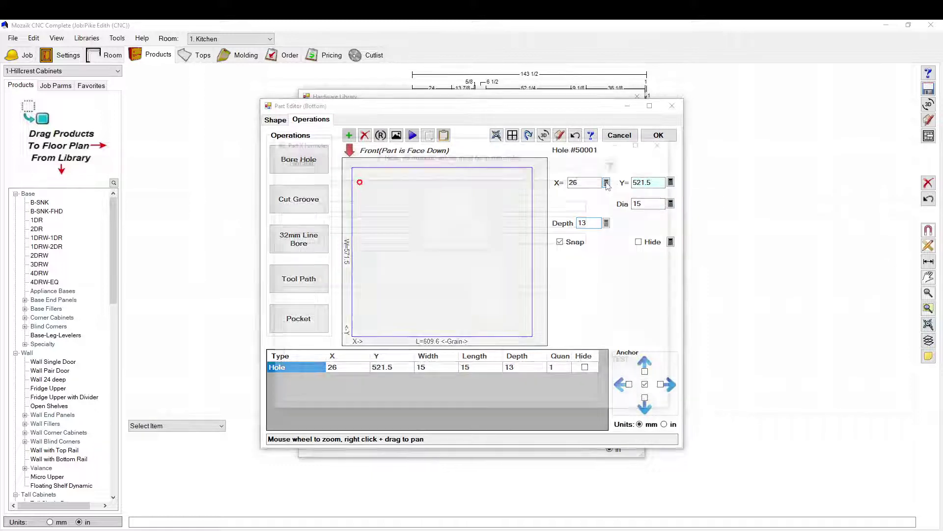
click(358, 253)
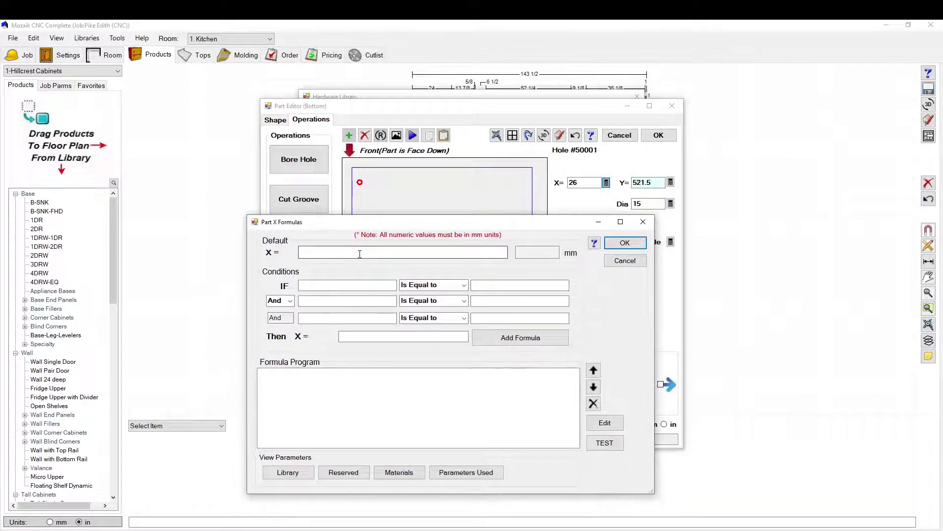
text(26)
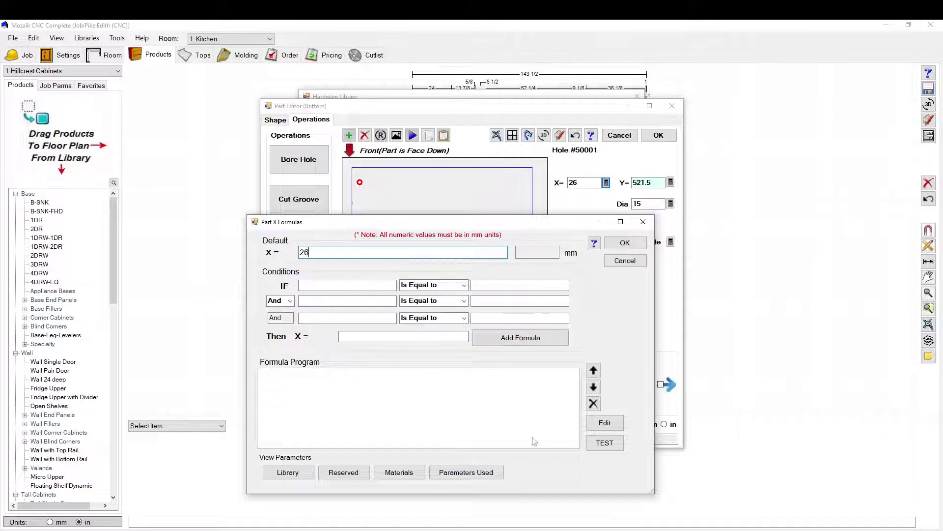
click(520, 337)
click(625, 243)
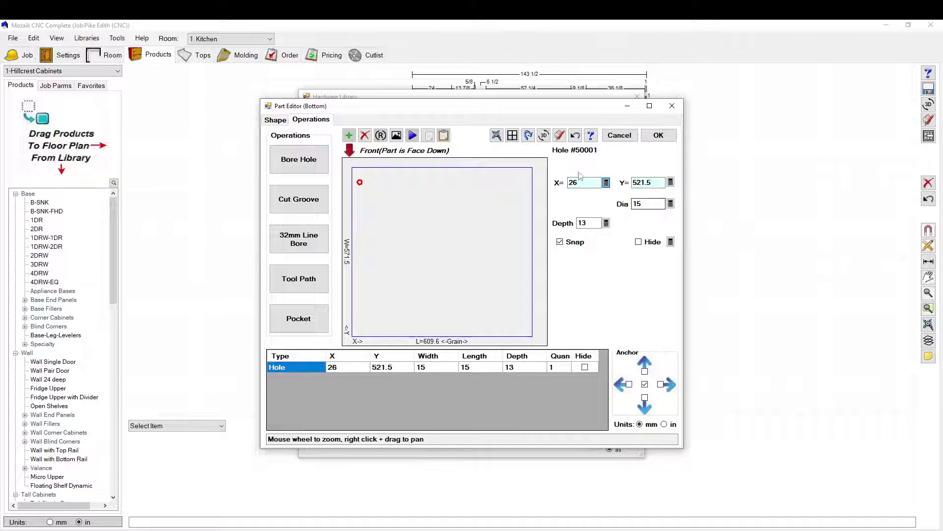
Set fixed formulas of 15 for the diameter and 13 for the depth.
click(670, 203)
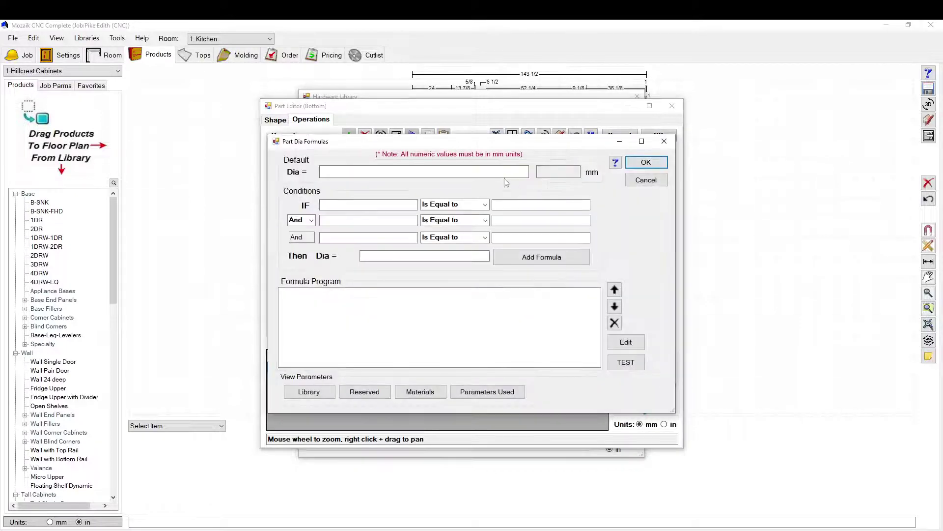
click(500, 171)
text(15)
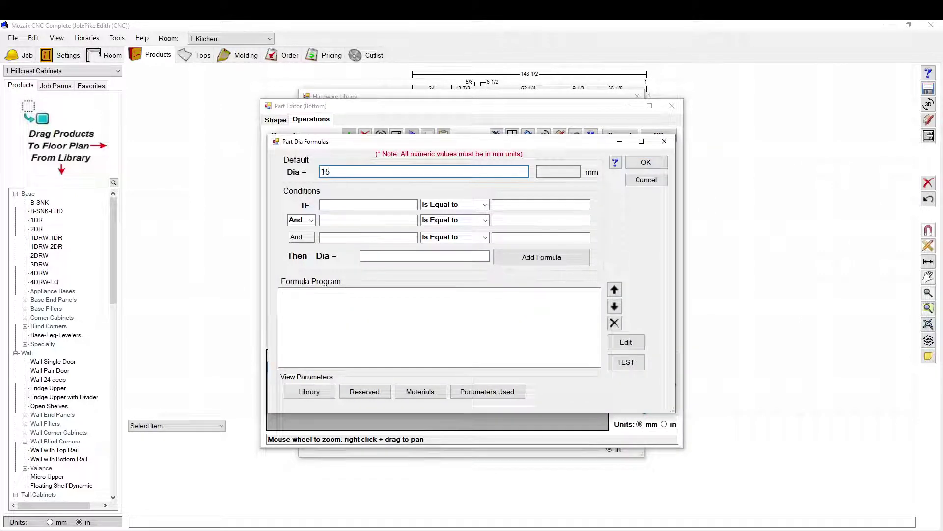
click(646, 162)
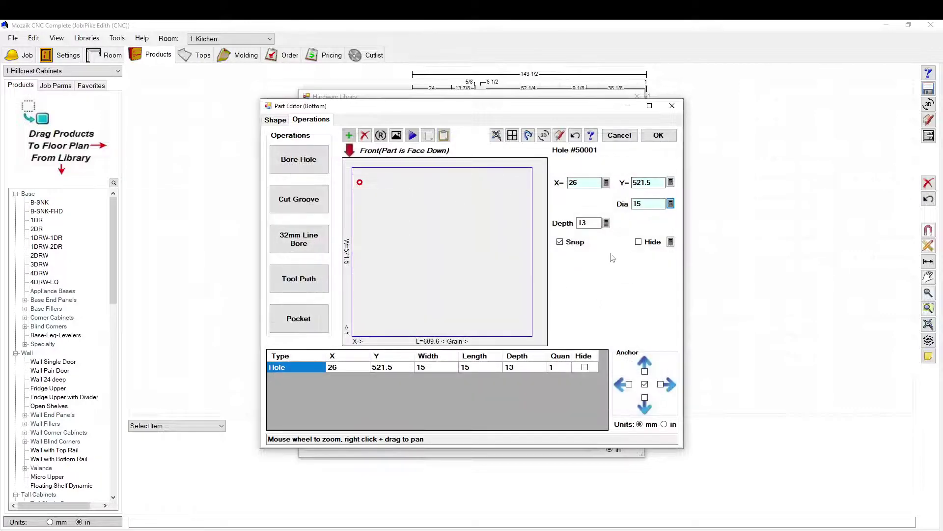
click(606, 223)
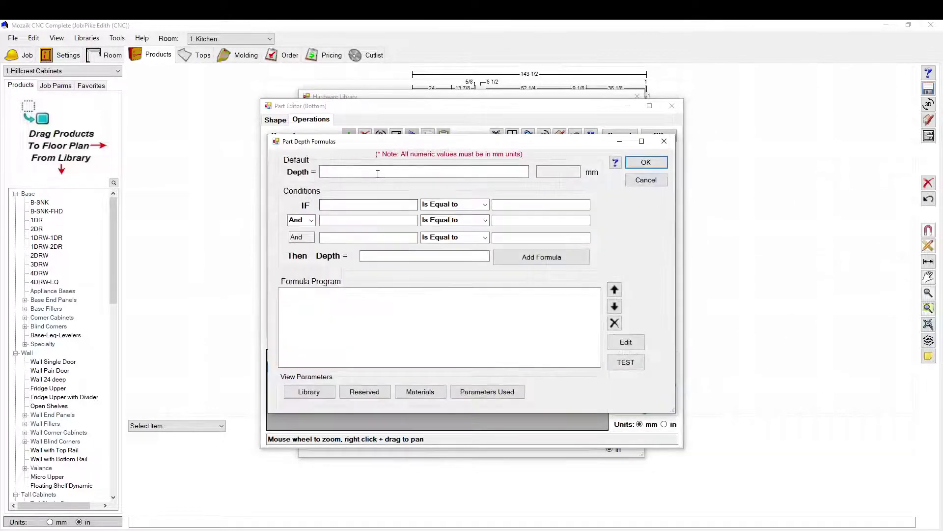
click(377, 173)
text(13)
click(646, 163)
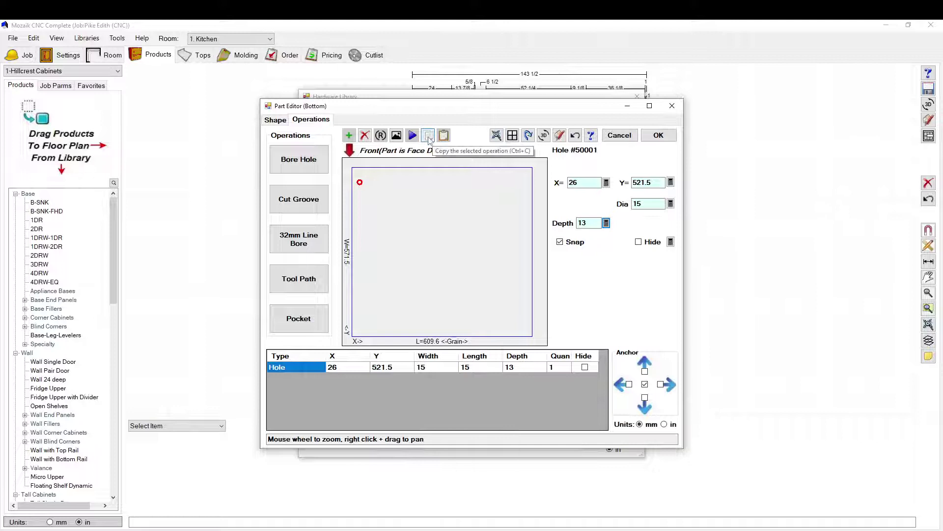
Duplicate the hole and set the copy's X formula to part length minus 26.
click(428, 136)
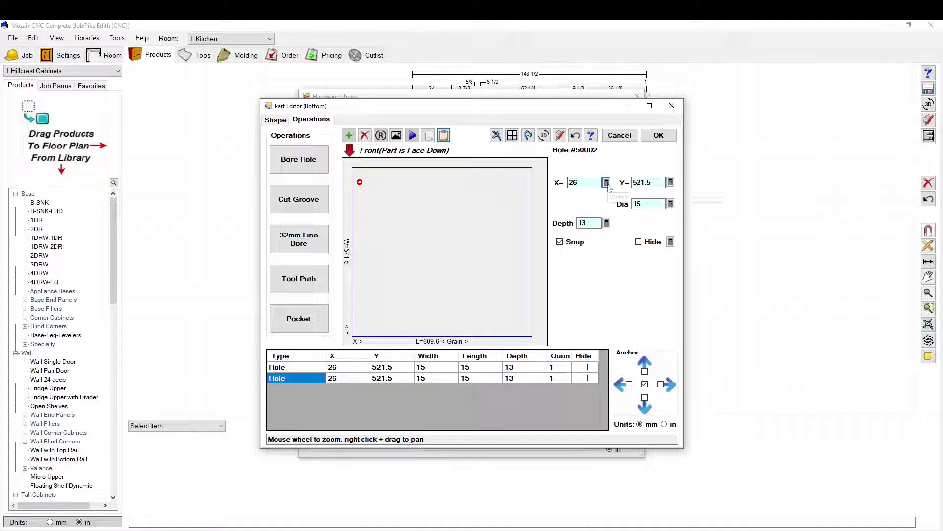
click(606, 183)
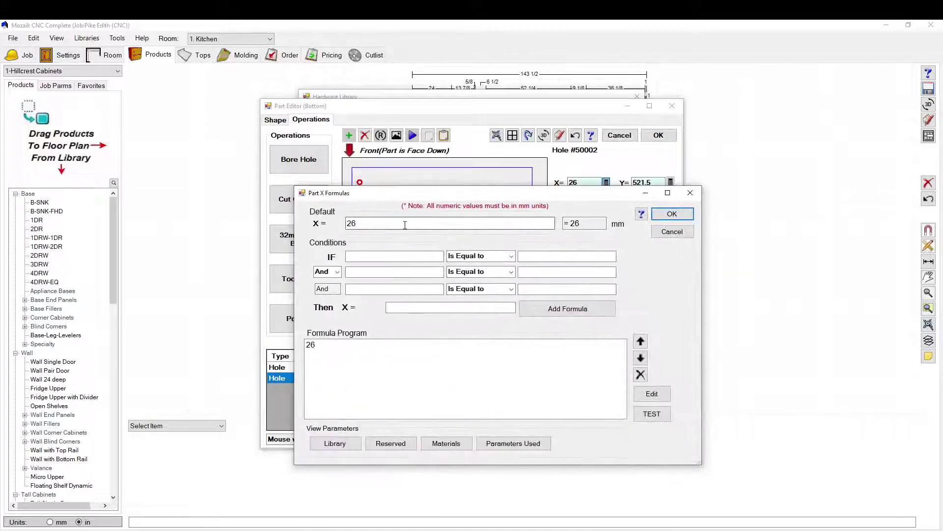
click(352, 223)
text(partl)
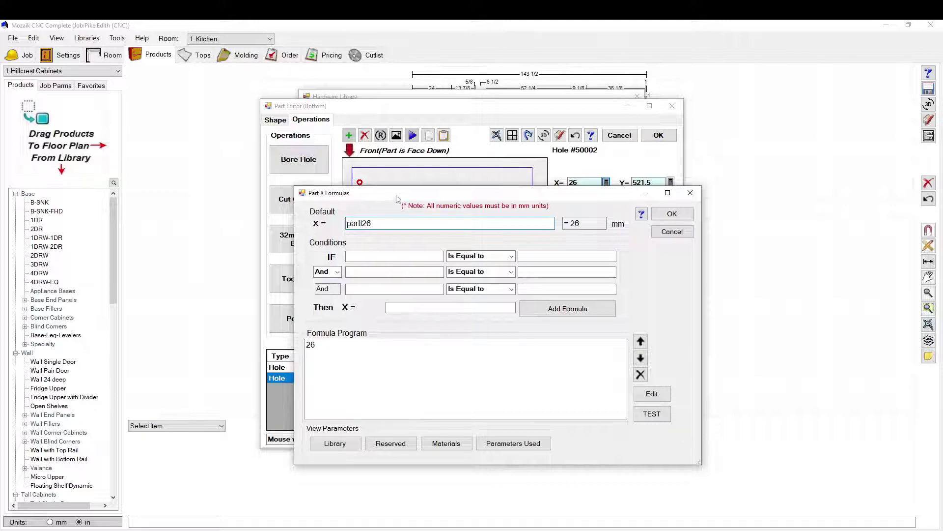
drag(396, 195, 339, 159)
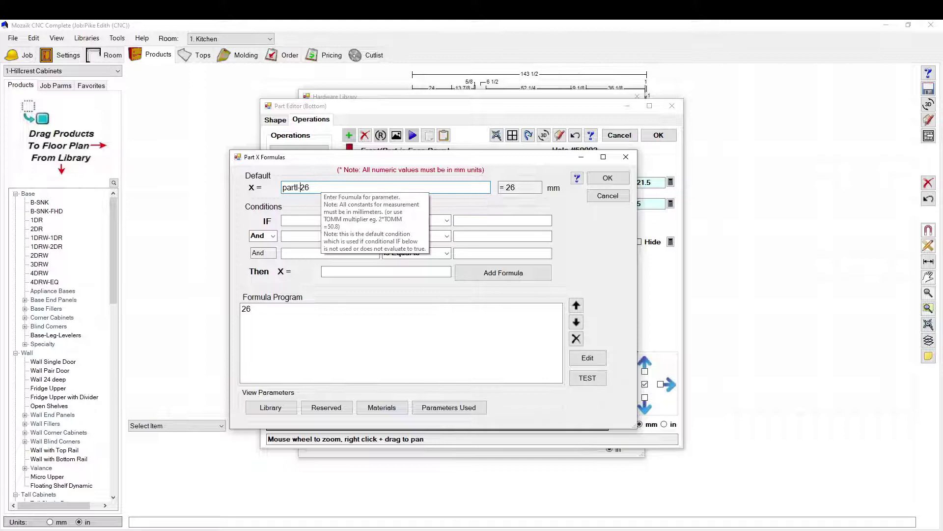
text(-)
key(Return)
click(607, 178)
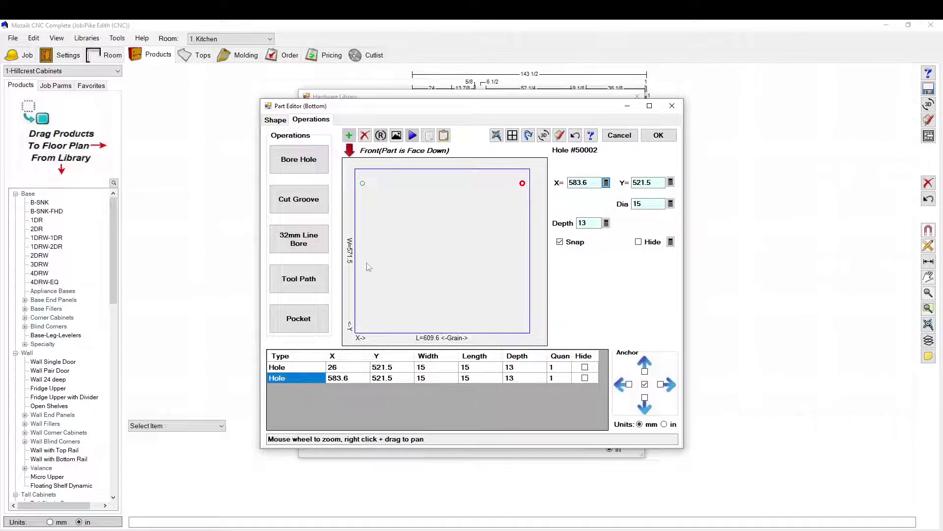
scroll(372, 295, up, 1)
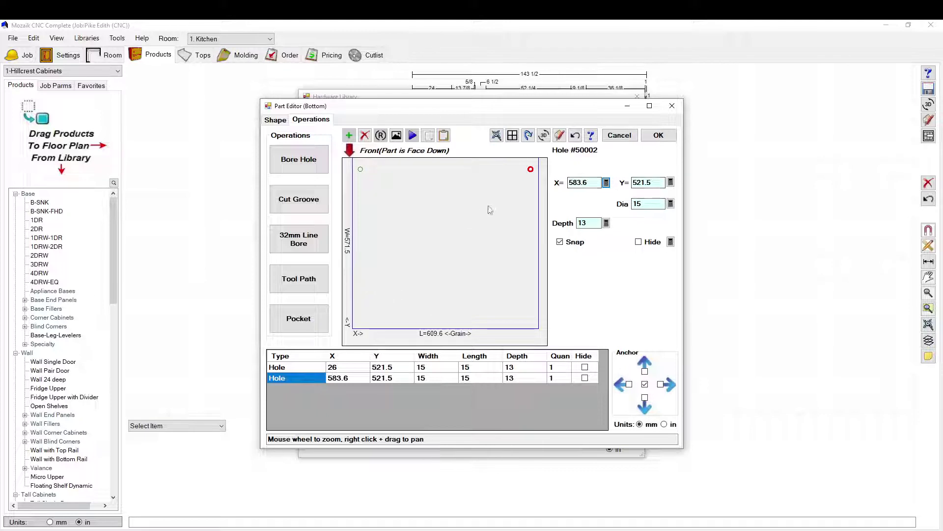
Duplicate the second hole and browse the Toe library parameters in the X formula.
click(443, 136)
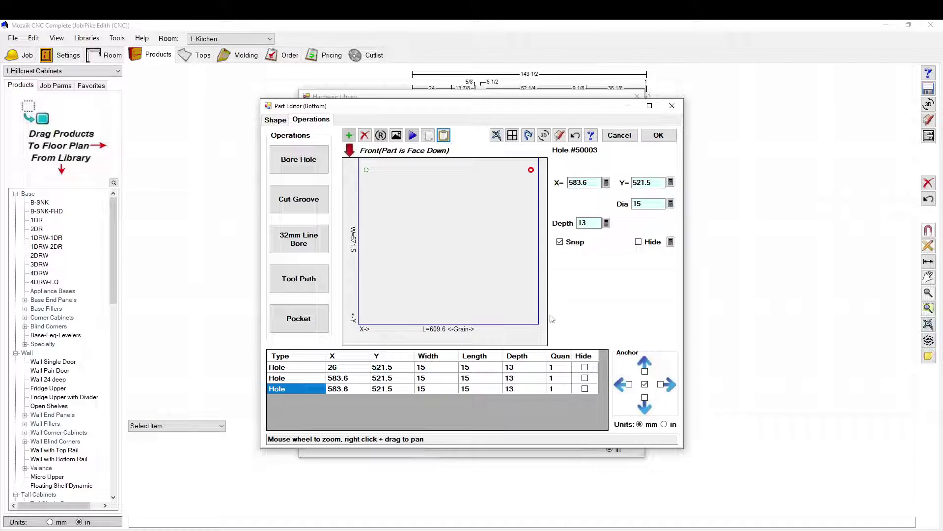
click(648, 184)
click(606, 182)
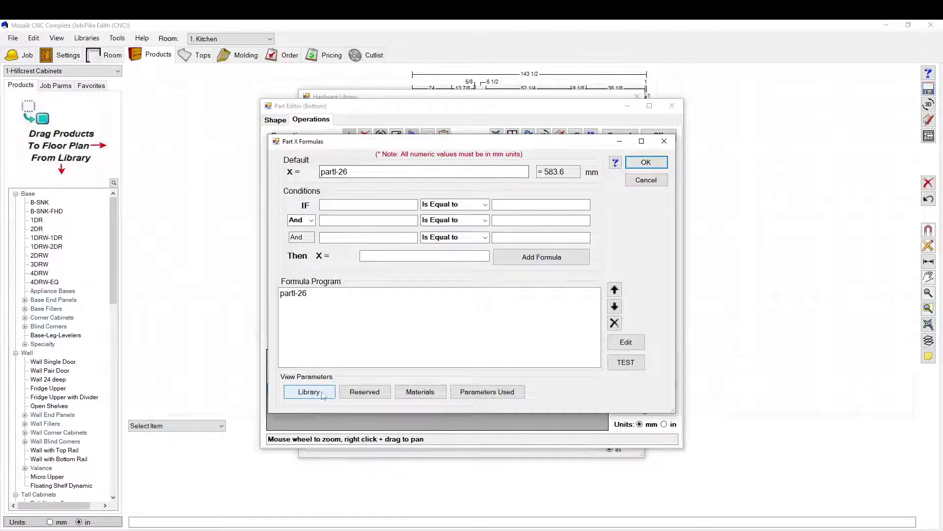
click(311, 393)
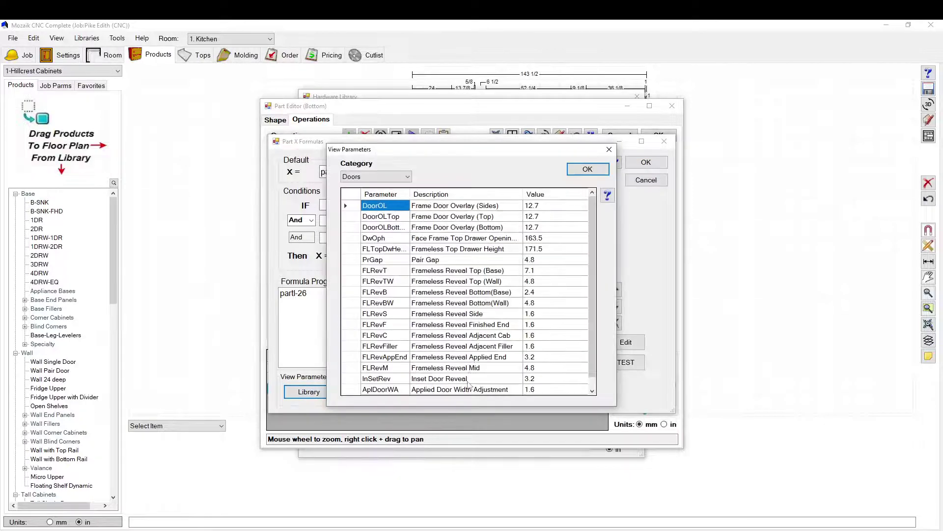
click(371, 177)
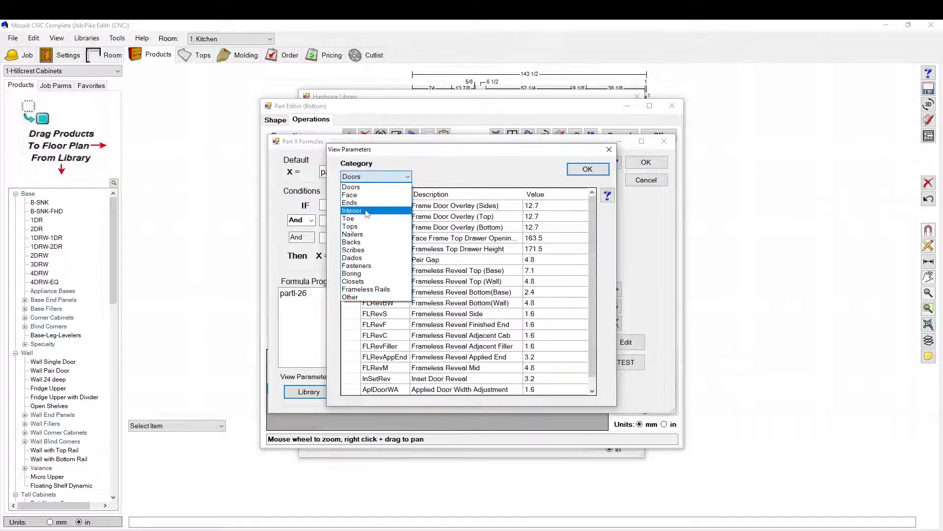
click(365, 222)
click(373, 220)
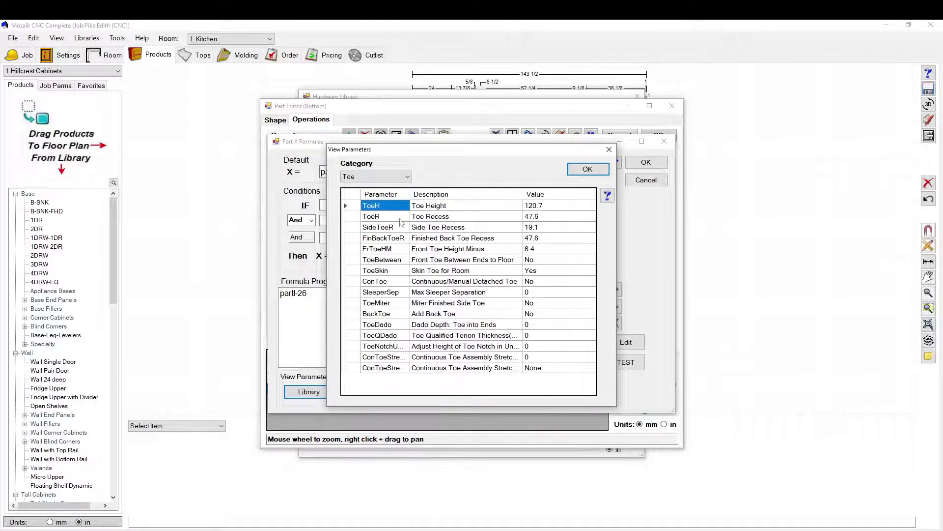
click(609, 149)
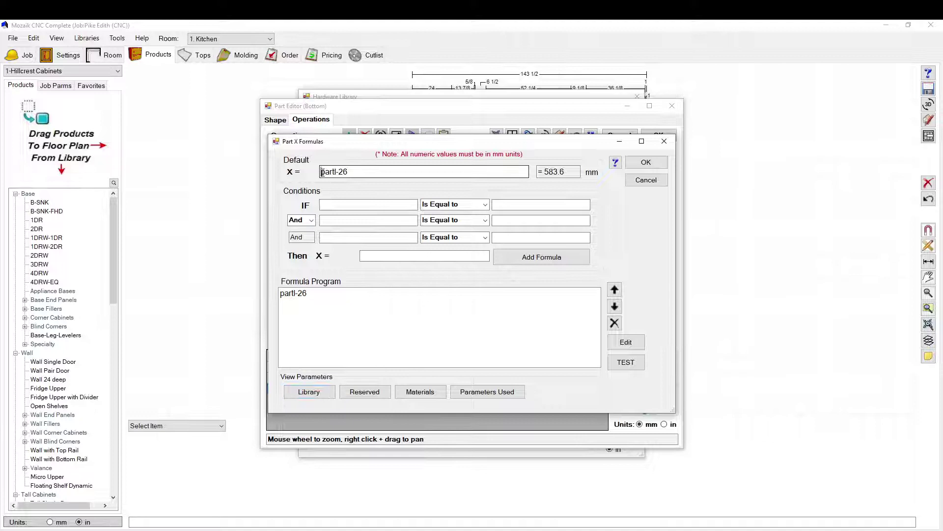
click(350, 172)
drag(342, 146, 652, 248)
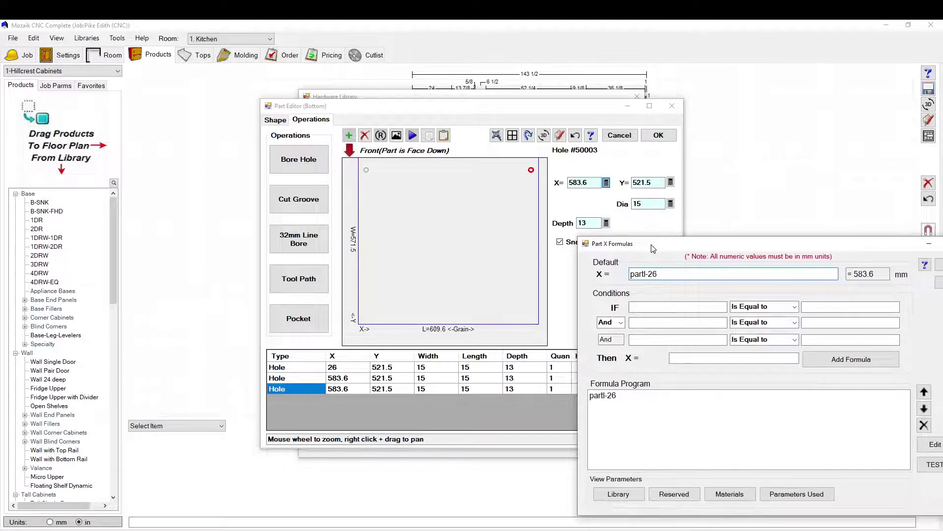
drag(652, 248, 499, 194)
click(783, 229)
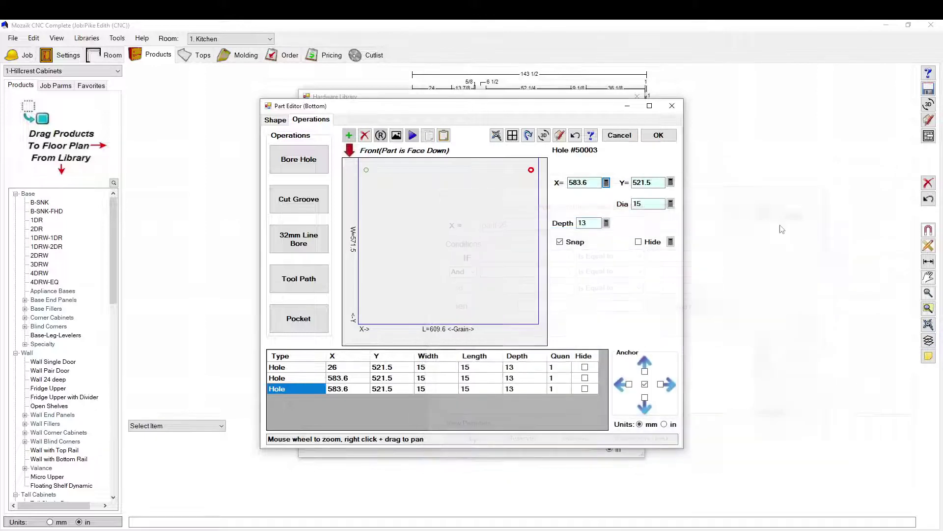
Set the third hole's Y formula to toe+26 (Y 73.6) and duplicate it.
click(670, 182)
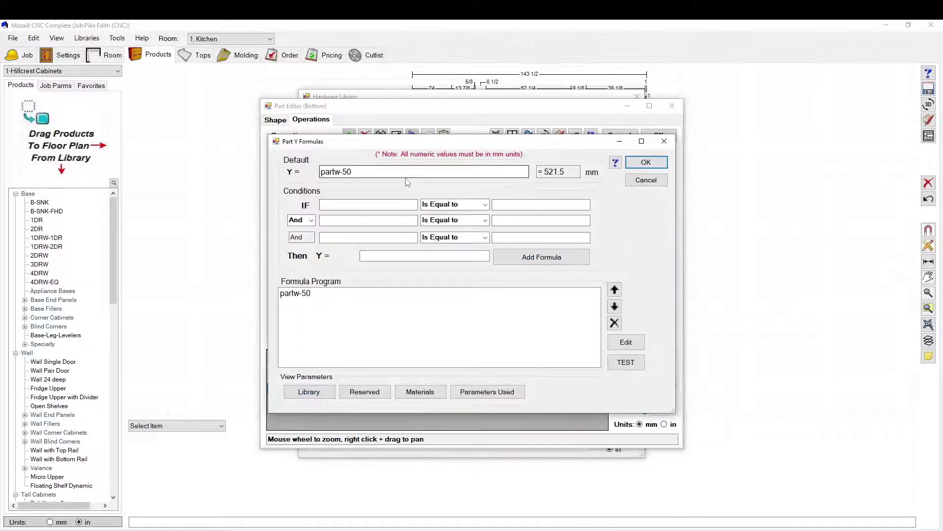
click(421, 171)
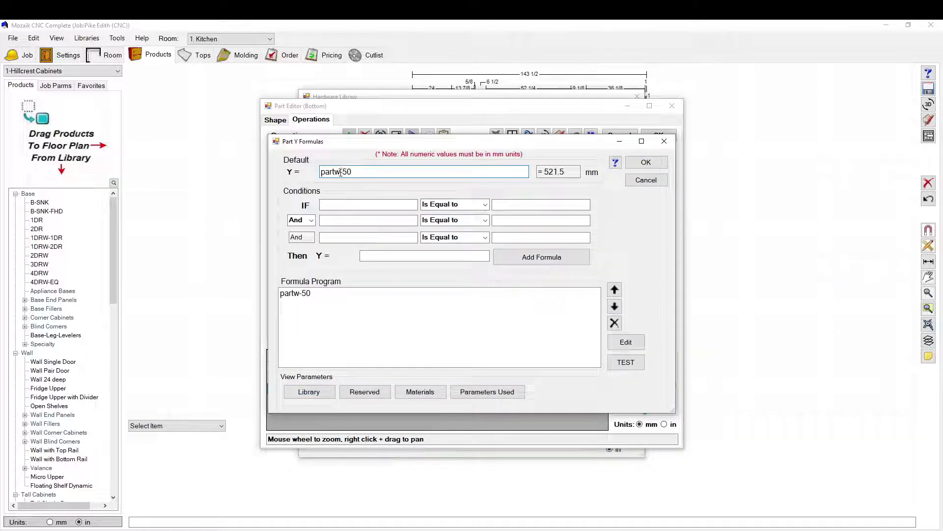
mouse_move(336, 145)
mouse_down()
mouse_move(312, 283)
mouse_move(229, 308)
mouse_up()
text(to)
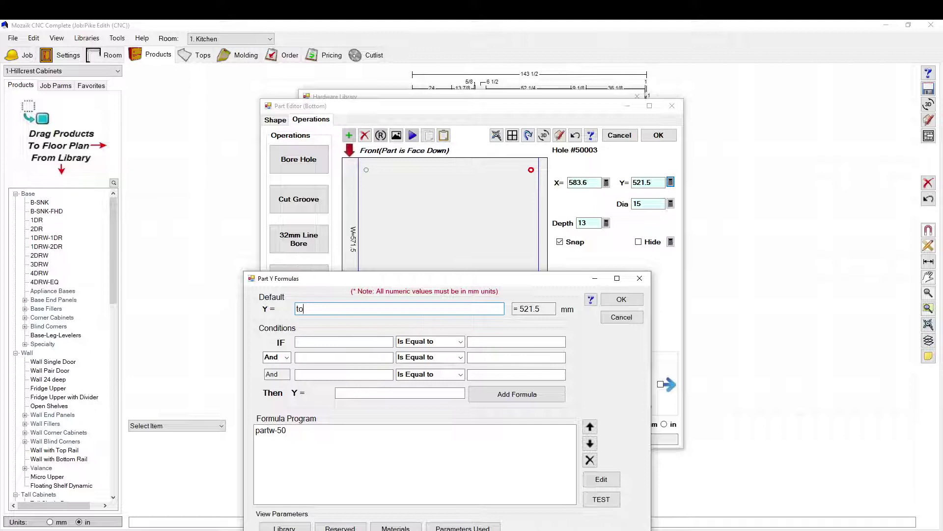
text(er+26)
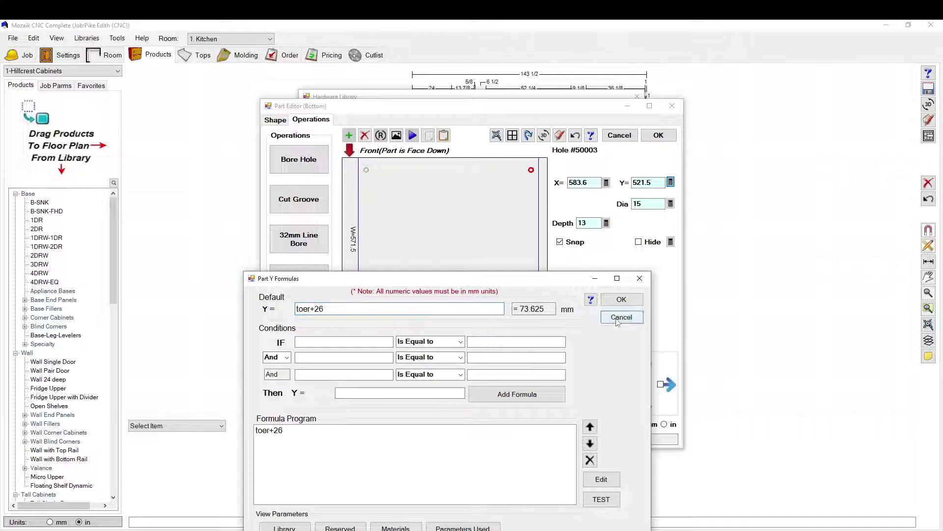
click(621, 299)
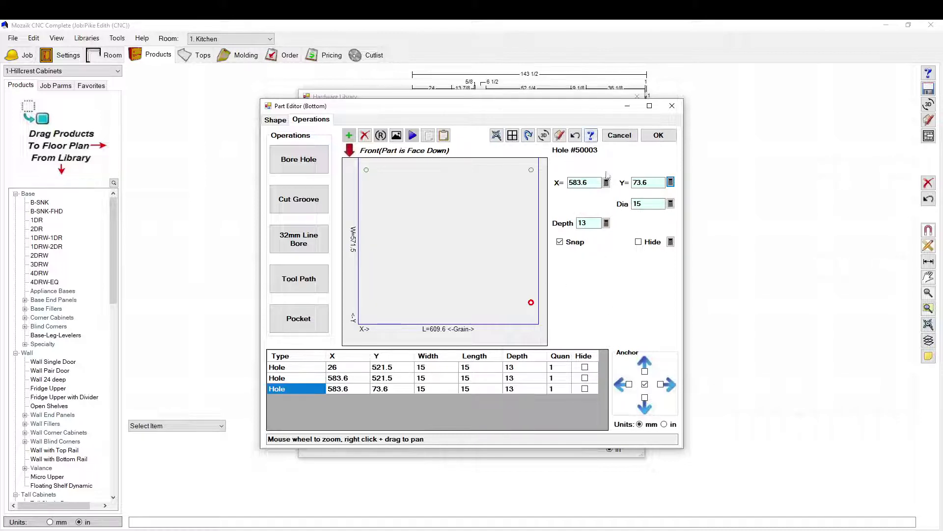
click(429, 137)
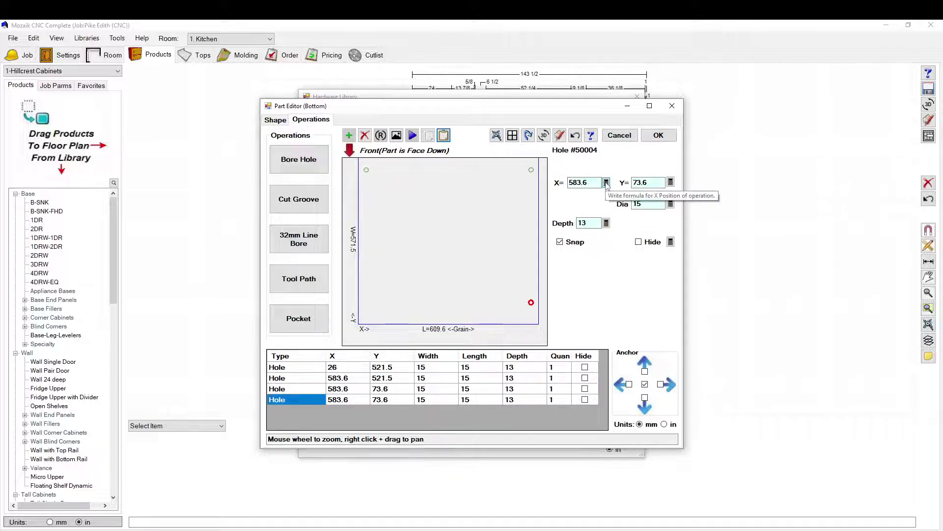
Remove the part-length reference so the fourth hole's X formula is 26.
click(670, 182)
click(649, 180)
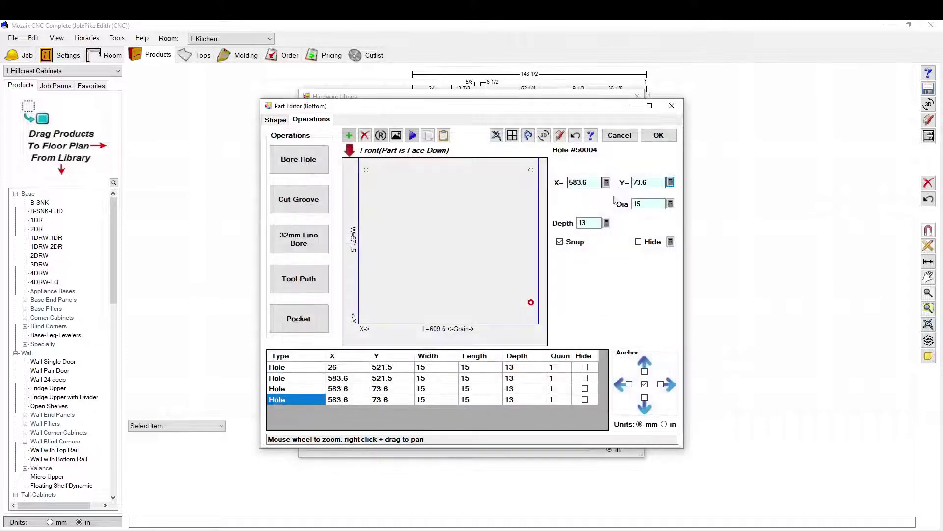
click(606, 182)
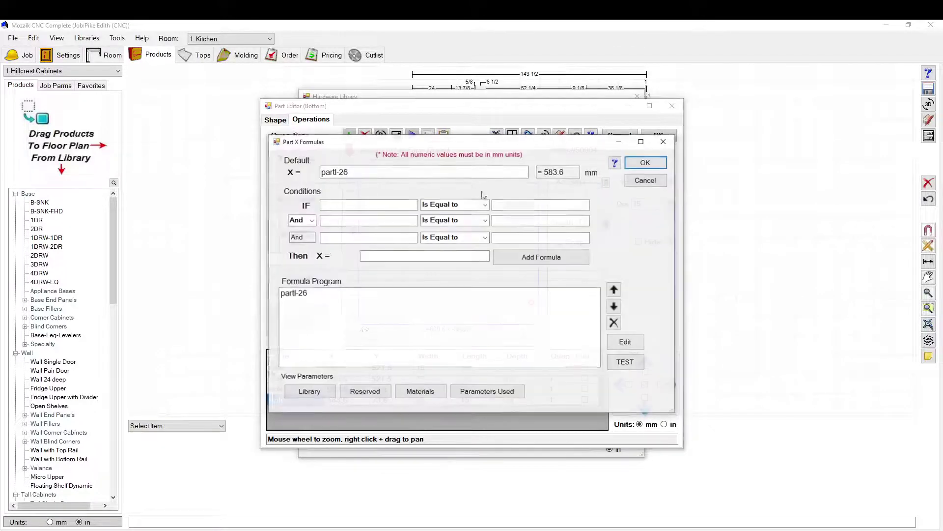
double_click(331, 172)
key(BackSpace)
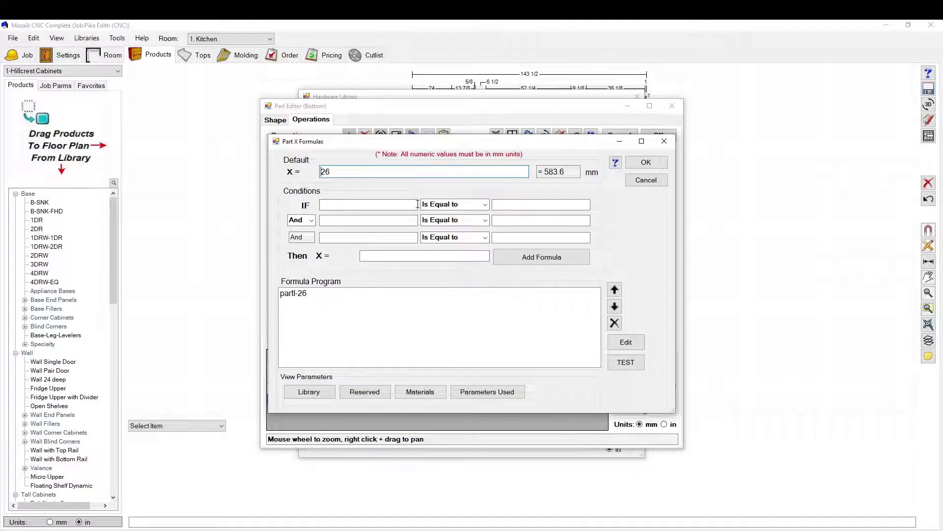
click(351, 327)
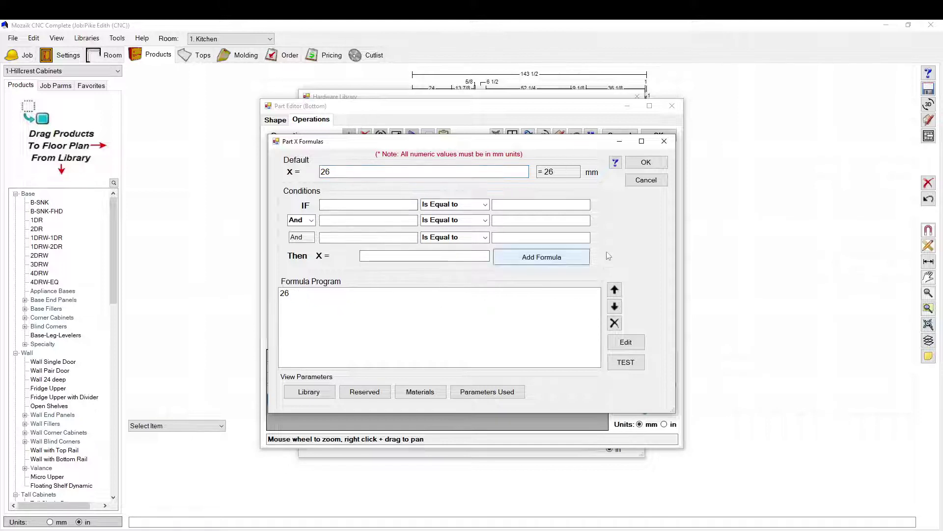
click(646, 162)
scroll(383, 303, down, 1)
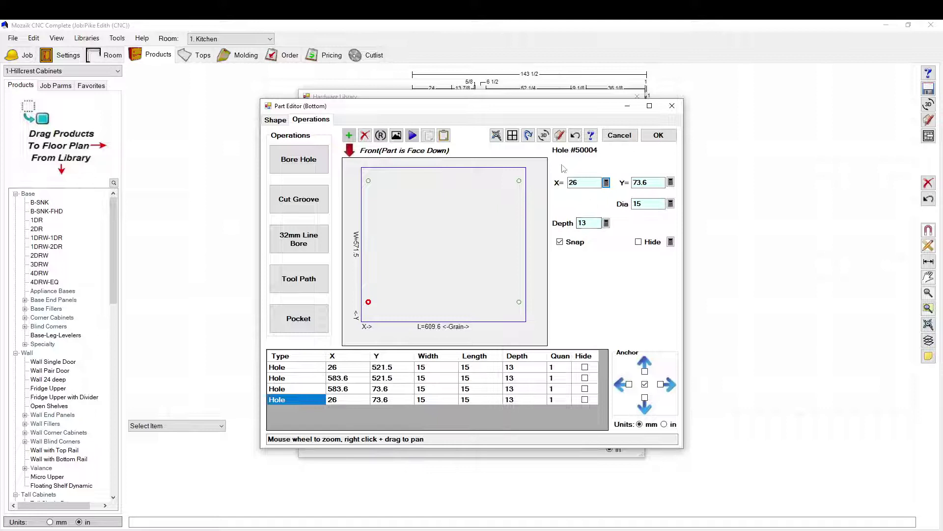
Test the holes with the Shape tab width stretch, then accept the bottom part.
click(276, 119)
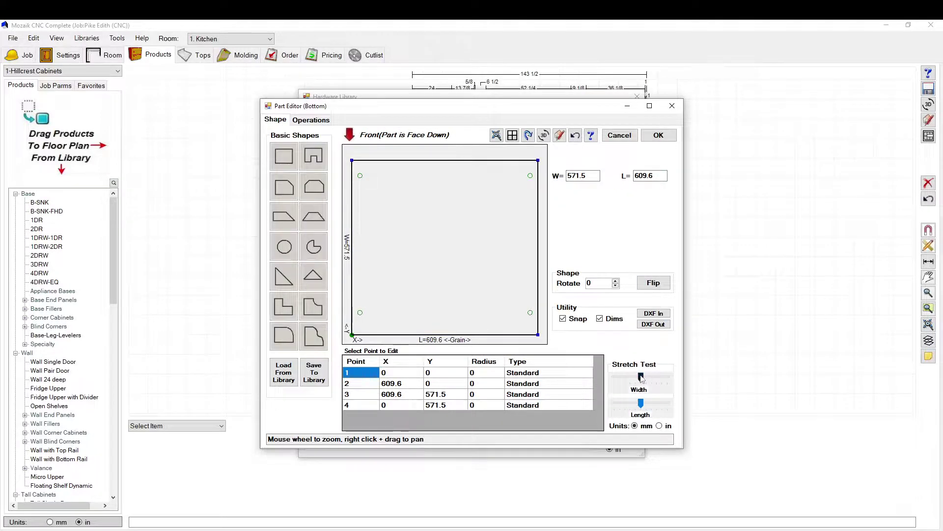
mouse_move(641, 377)
mouse_down()
mouse_move(657, 377)
mouse_move(646, 402)
mouse_up()
click(658, 136)
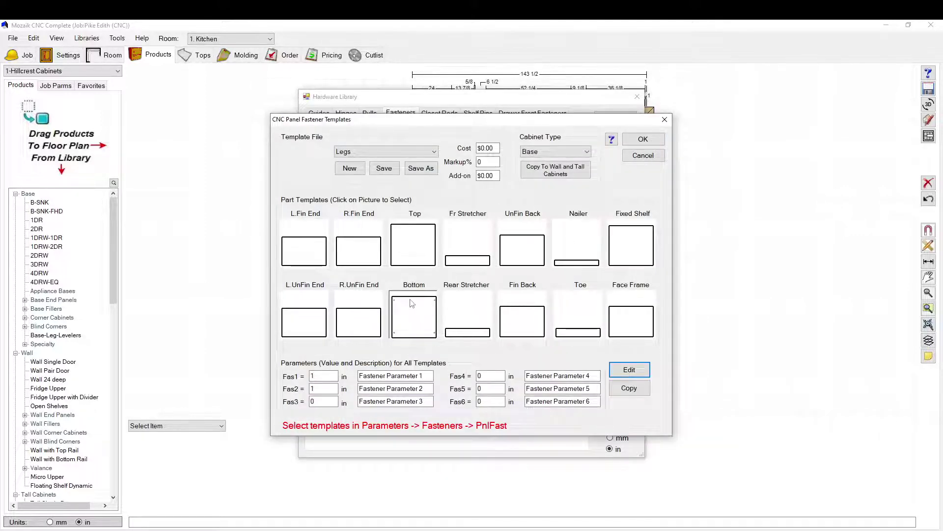
Copy the base cabinets' Bottom template and paste it into tall cabinets.
click(554, 151)
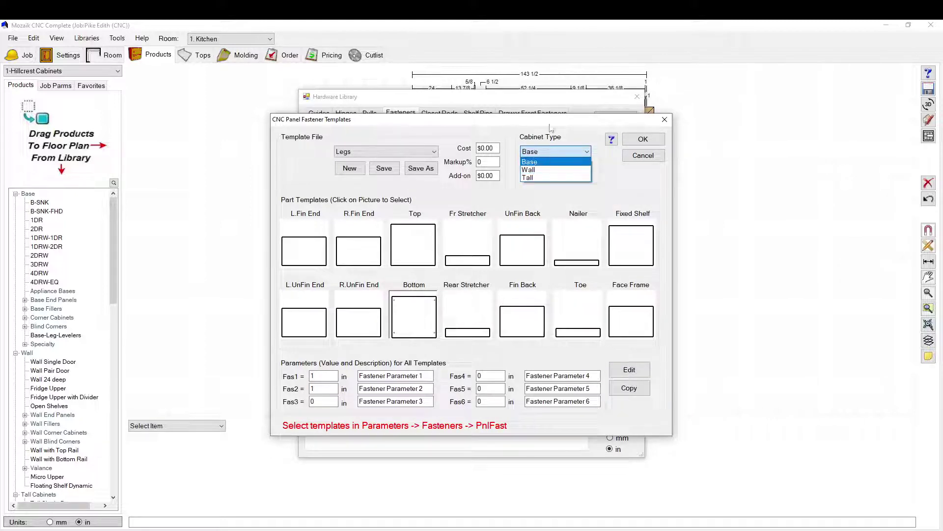
click(529, 177)
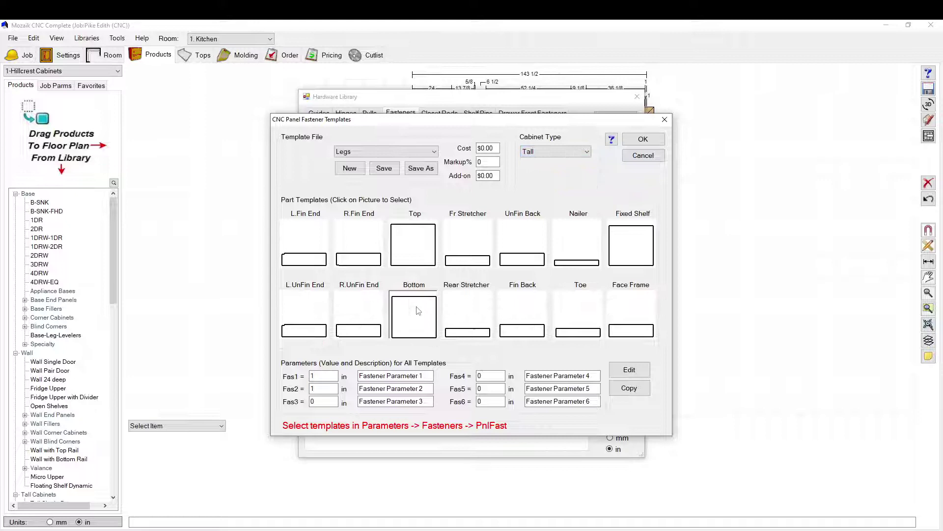
click(538, 153)
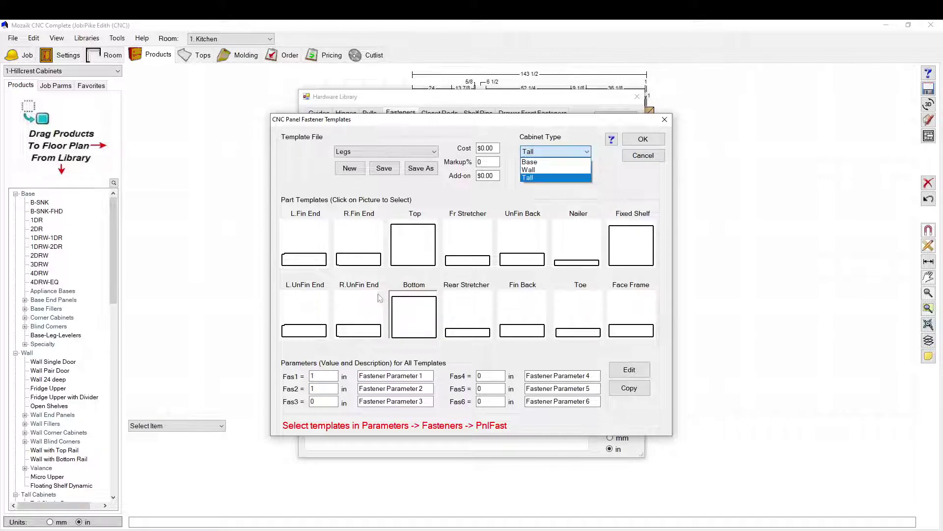
click(531, 162)
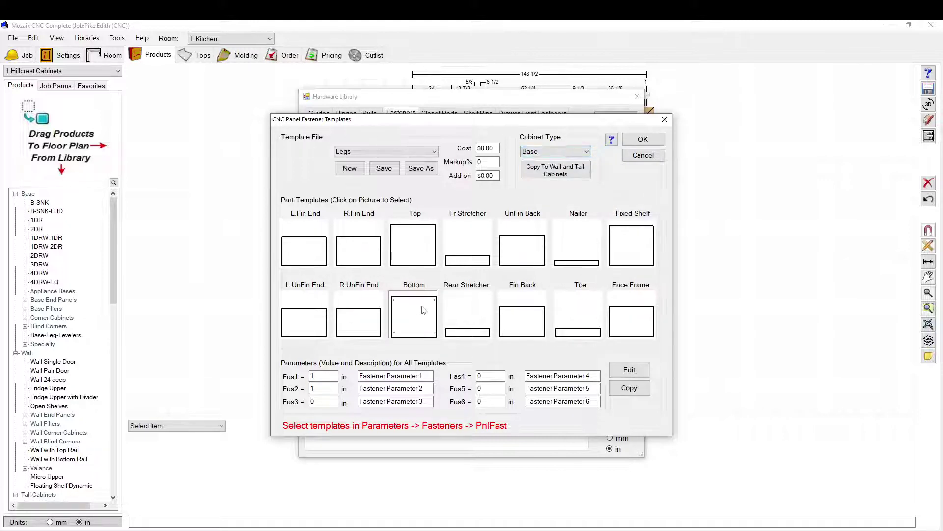
click(628, 388)
click(543, 152)
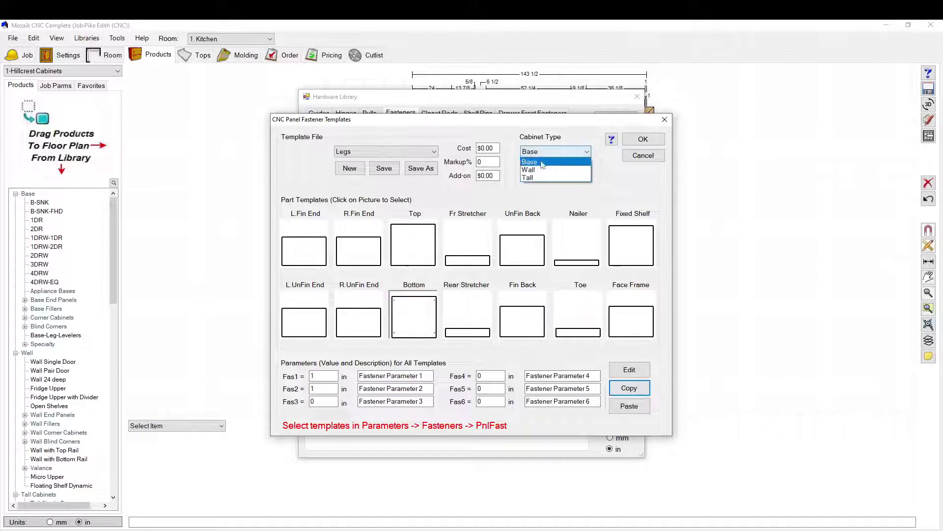
click(536, 177)
click(628, 405)
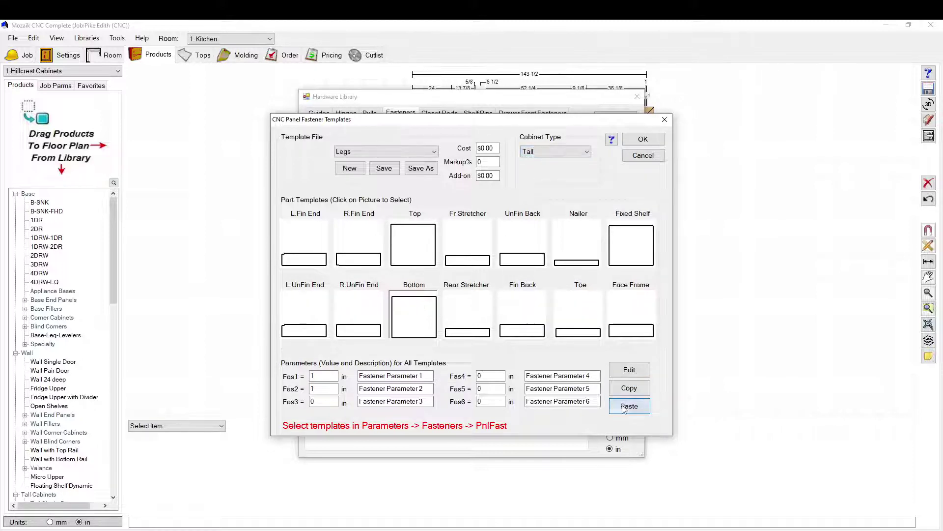
Verify the tall Bottom template's four corner holes and close the templates dialog.
click(629, 370)
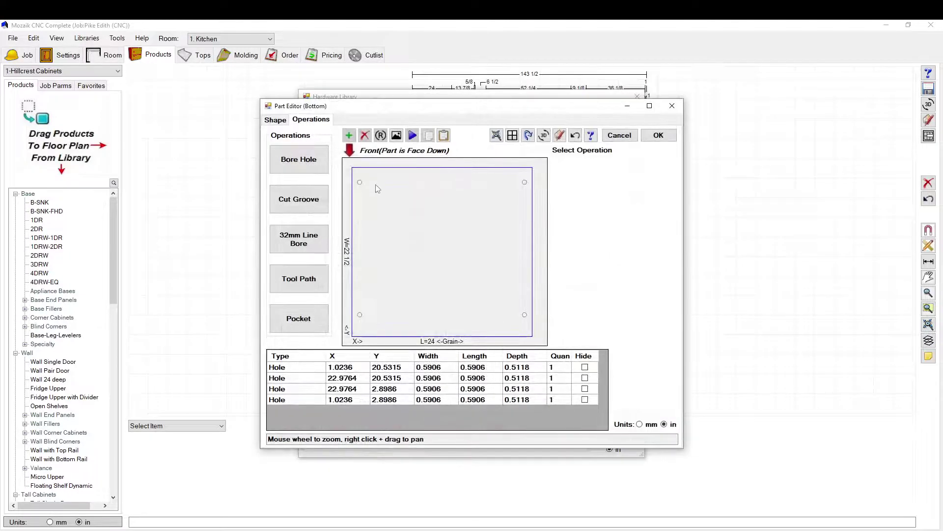
click(360, 183)
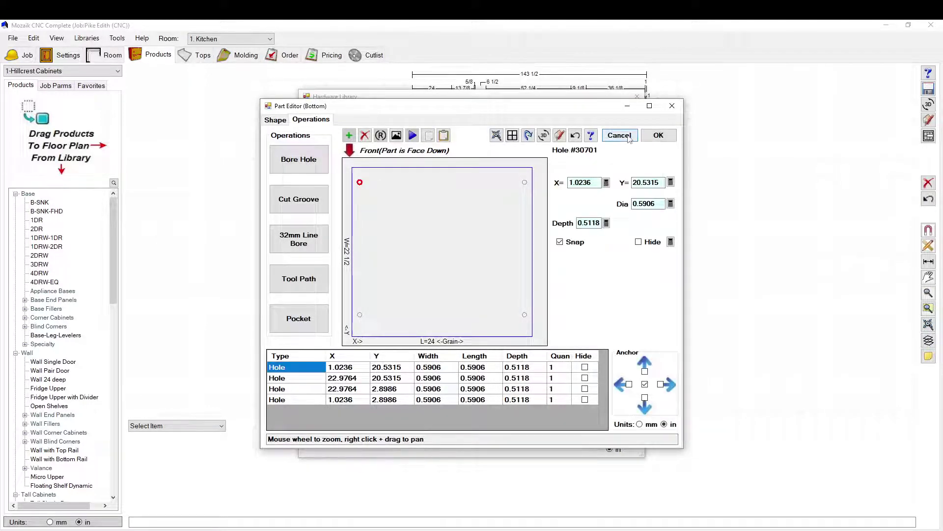
click(657, 135)
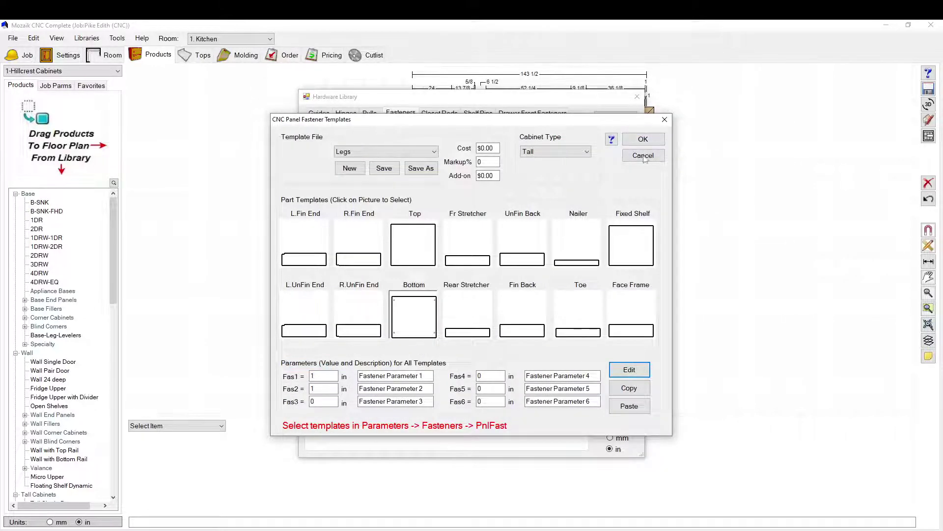
click(647, 140)
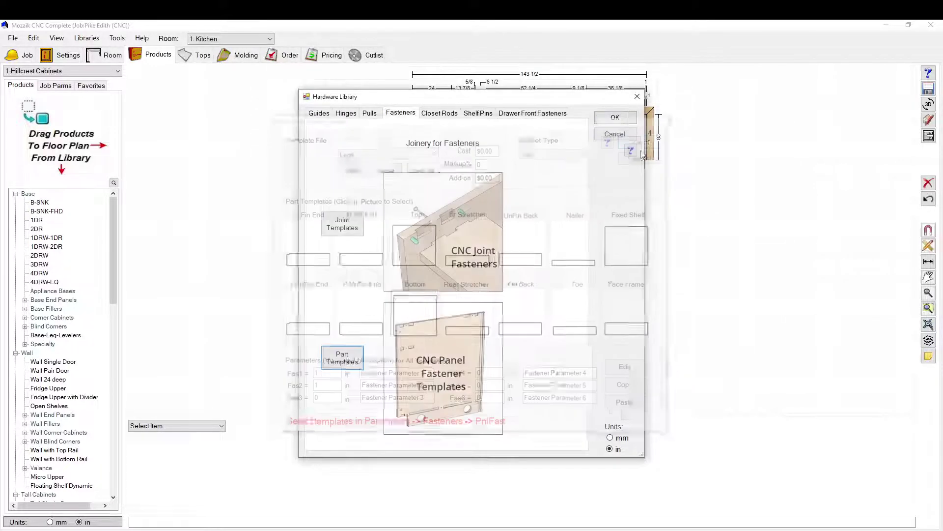
Close the hardware library and open the product library editor.
click(616, 118)
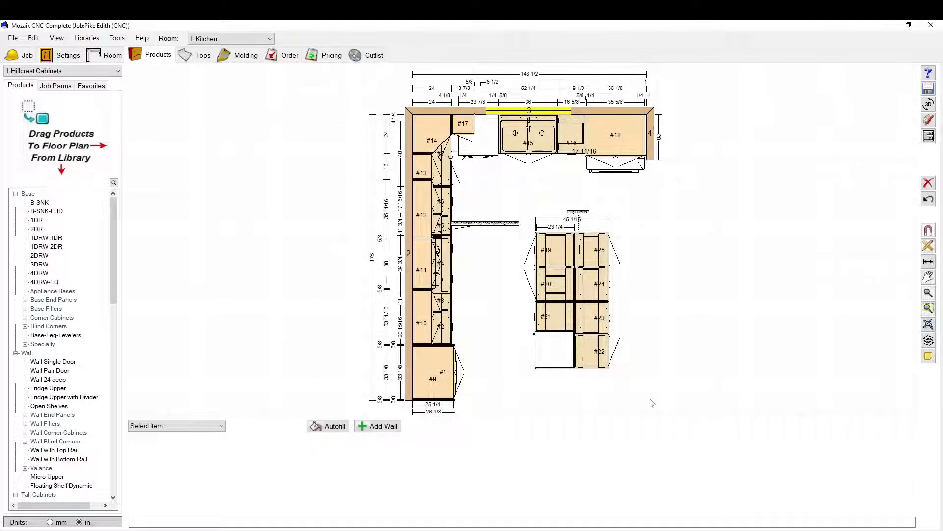
click(86, 37)
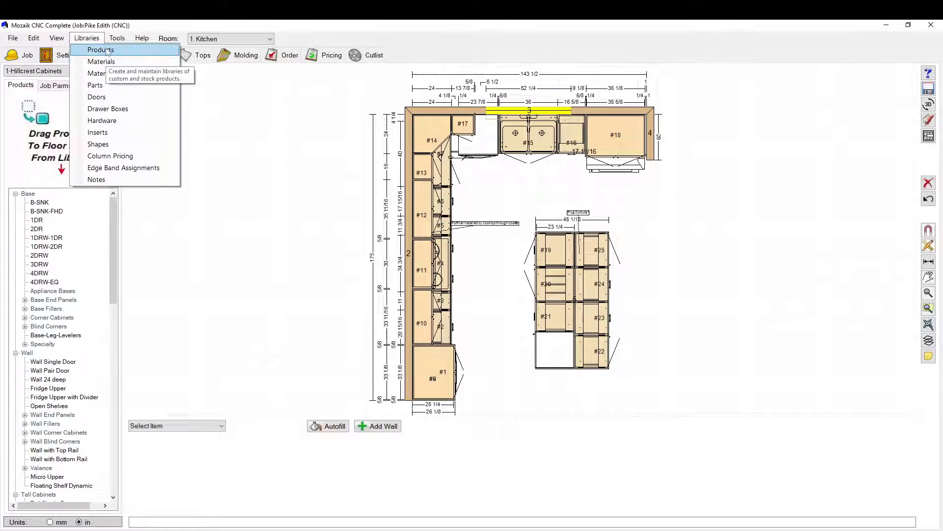
click(111, 51)
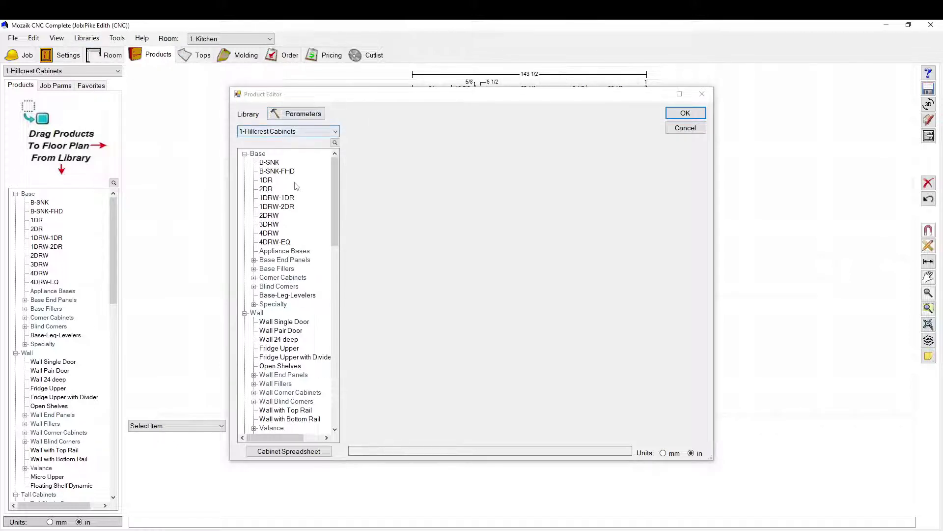
Set the library's CNC Panel Fastener Templates parameter to Legs.
click(294, 116)
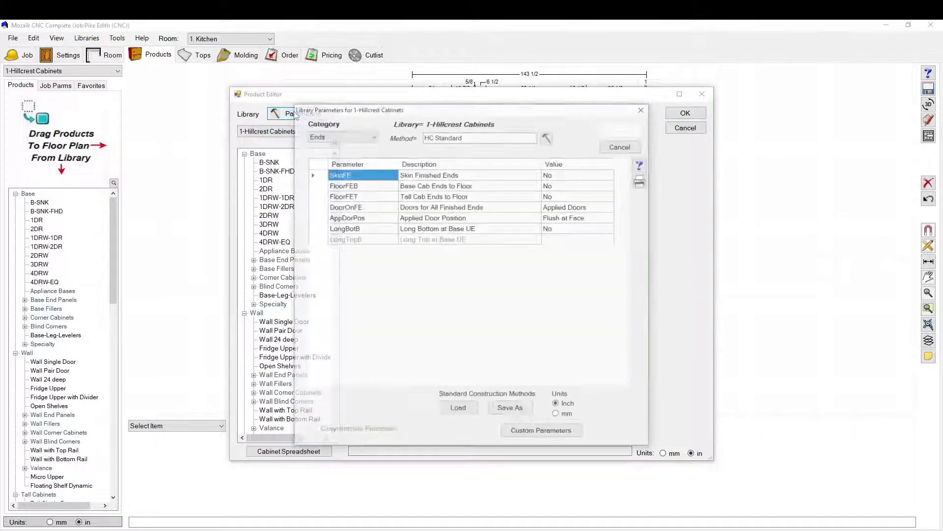
click(359, 136)
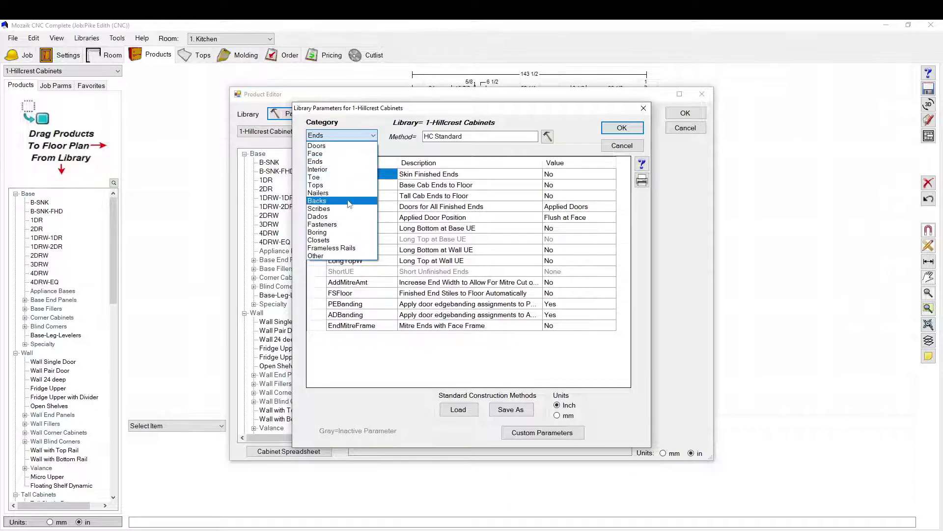
click(349, 225)
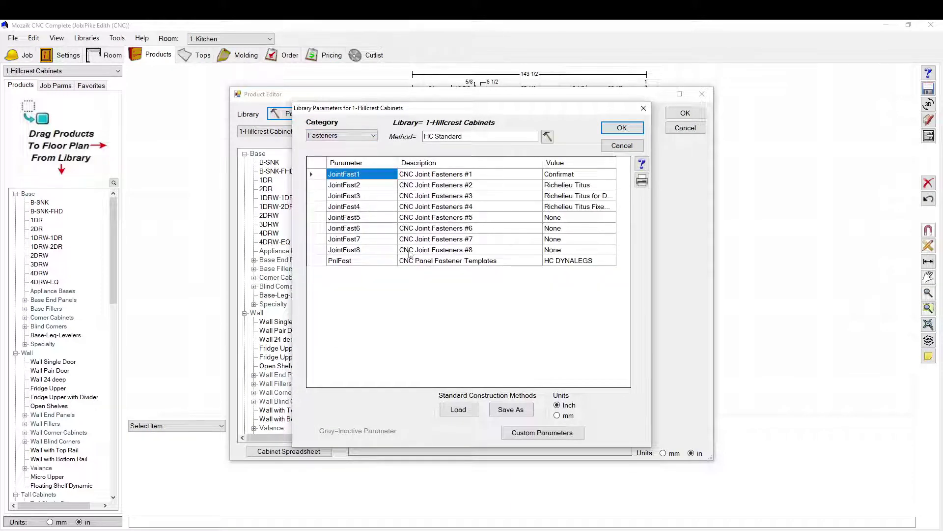
click(328, 262)
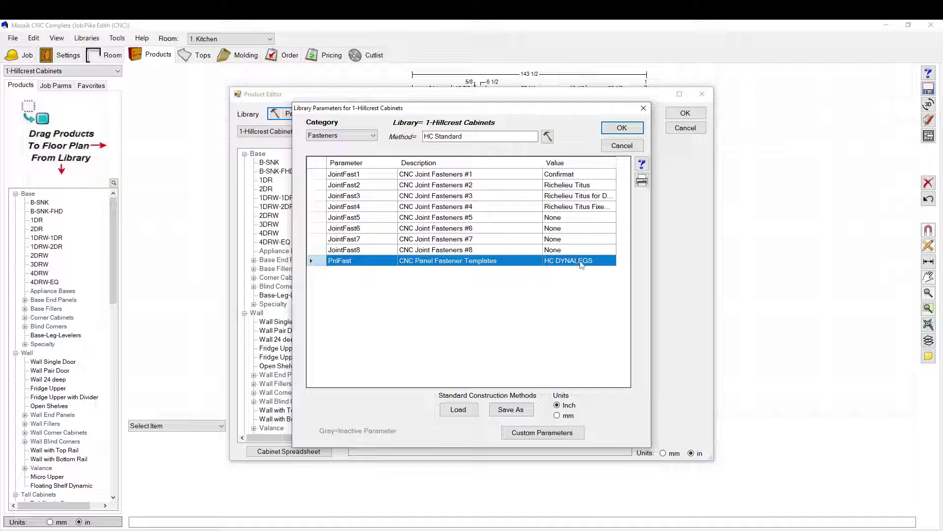
click(580, 264)
click(603, 384)
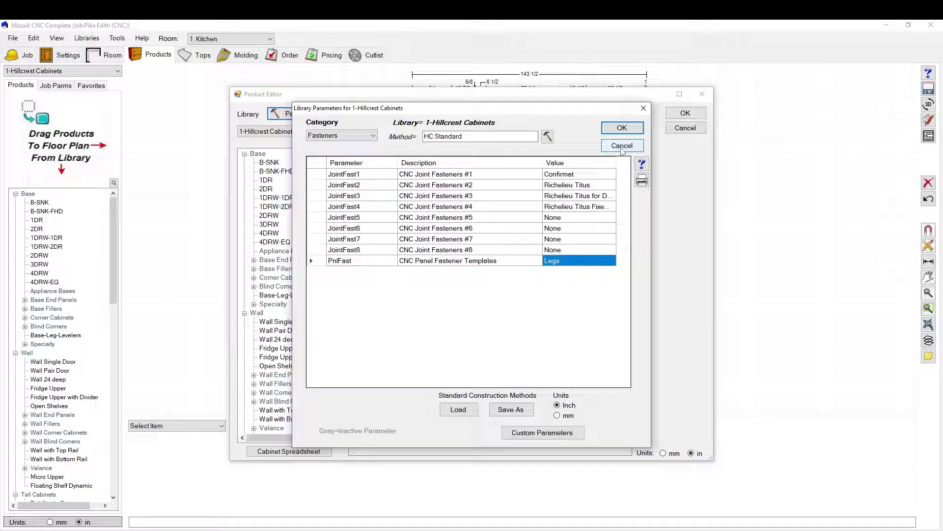
Close Library Parameters, answer the save prompt, and exit the Product Editor.
click(621, 146)
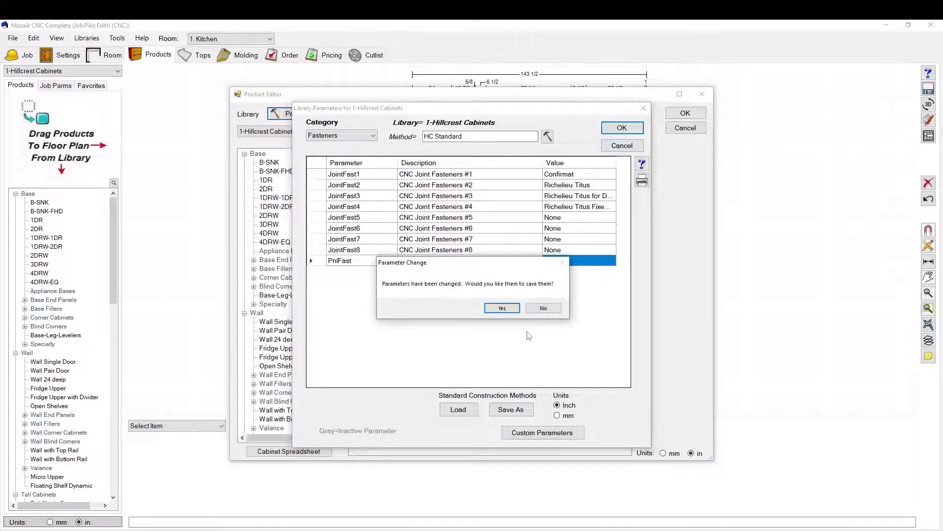
click(502, 308)
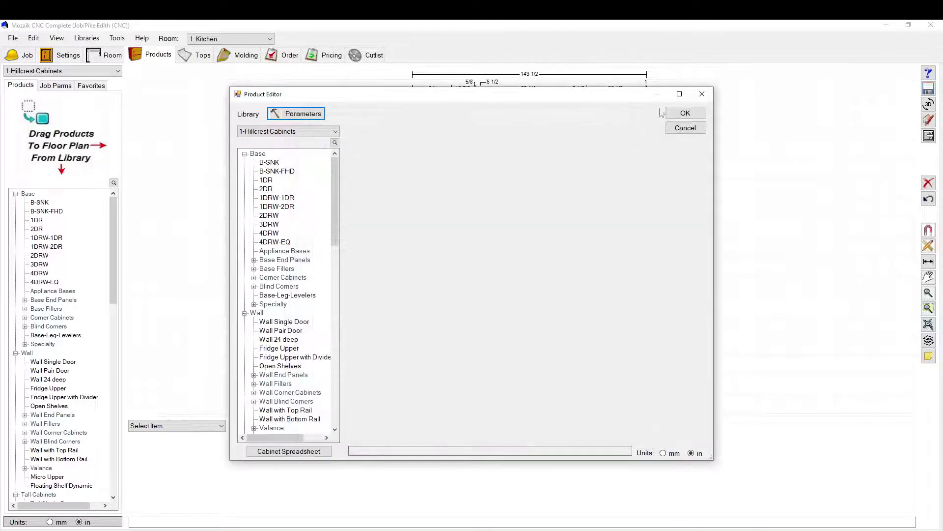
click(685, 128)
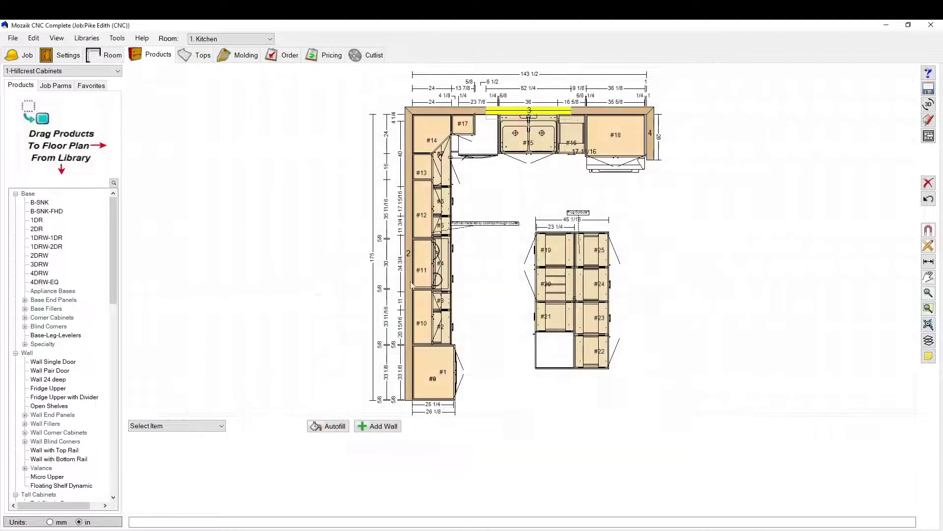
In the Hillcrest Cabinets job parameters, choose Legs for the PnlFast fastener template.
click(33, 38)
click(44, 126)
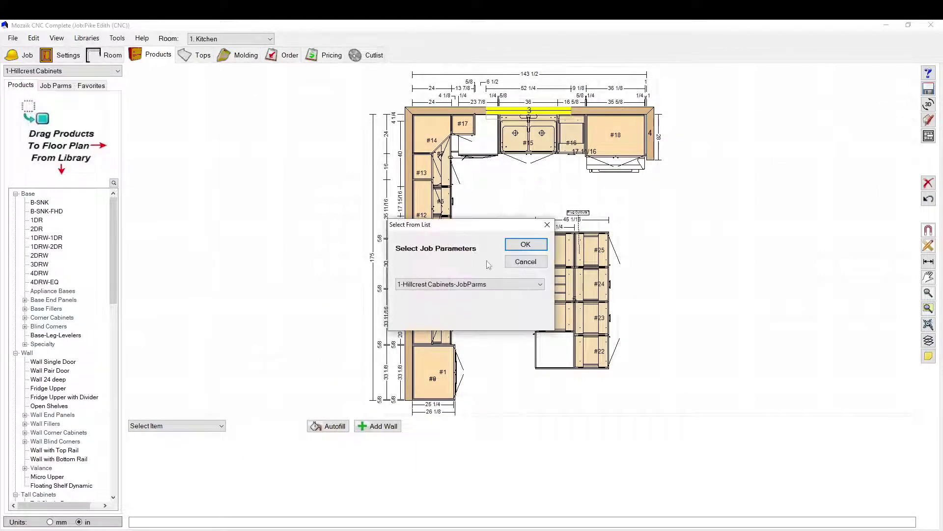
click(525, 244)
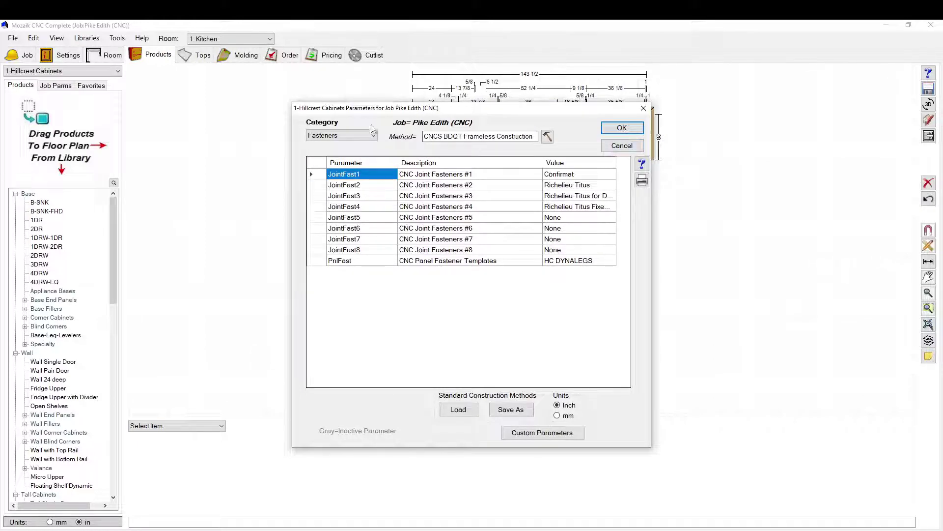
click(544, 262)
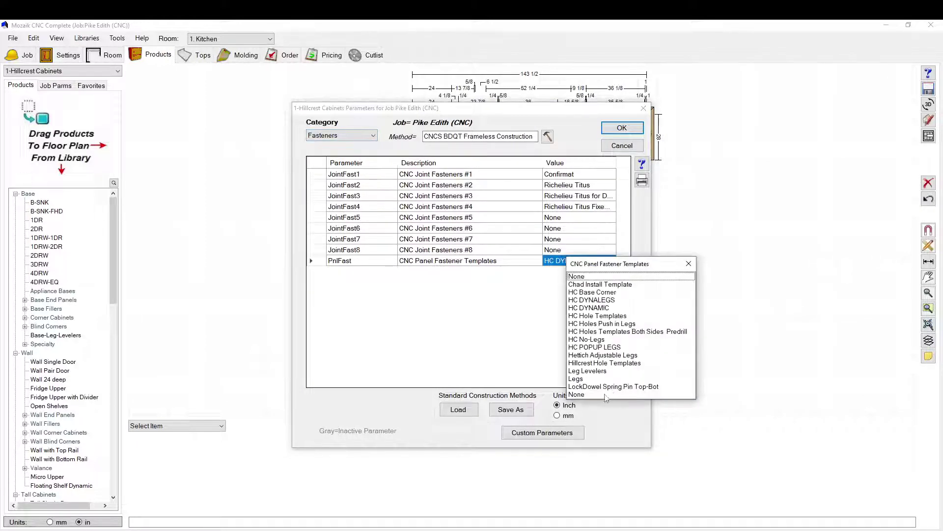
click(588, 382)
Apply the job parameter change and open cabinet #19 in the product editor.
click(622, 127)
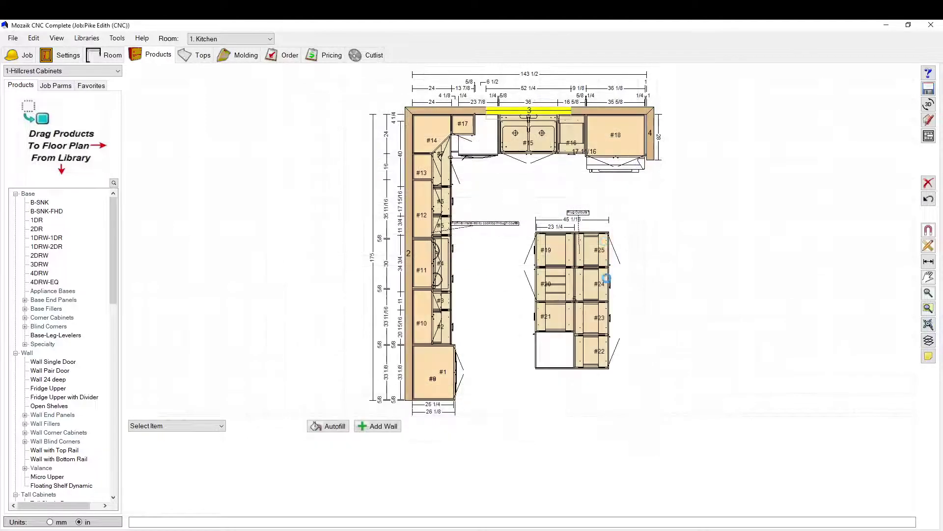
double_click(551, 249)
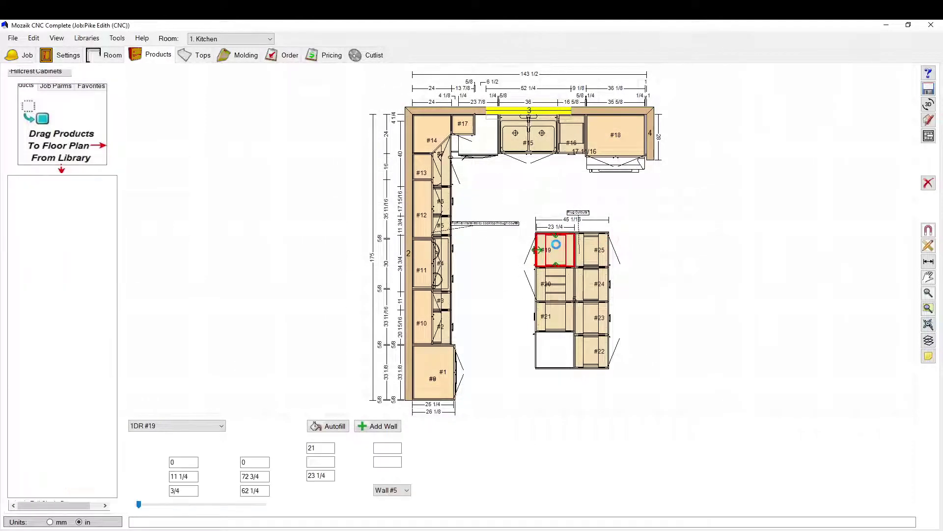
drag(509, 155, 525, 157)
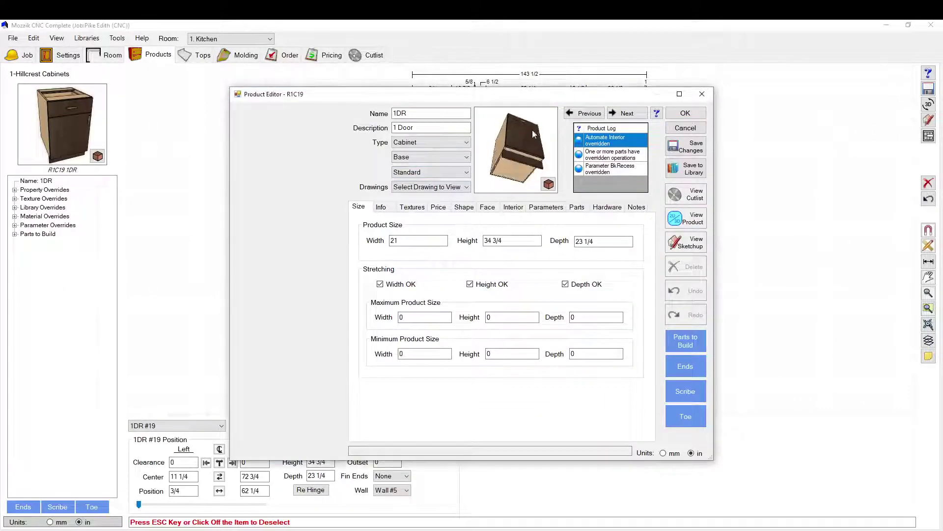
View cabinet #19's top wireframe drawing twice, closing the viewer each time.
click(686, 218)
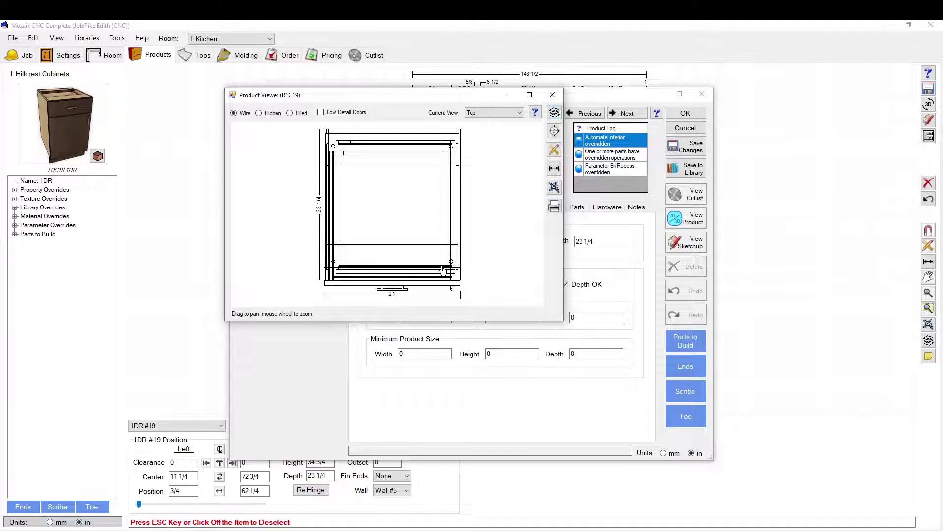
scroll(453, 264, up, 3)
scroll(451, 258, up, 2)
scroll(449, 254, down, 3)
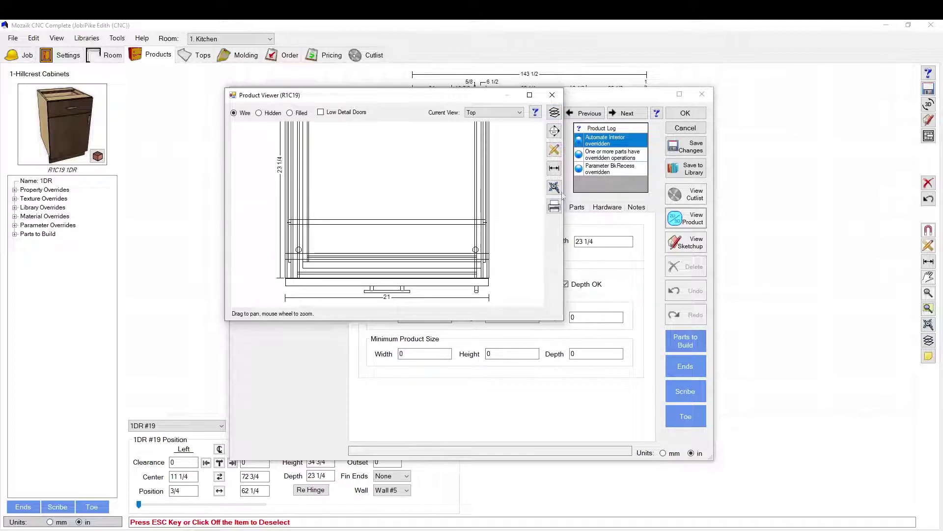
click(552, 94)
click(684, 221)
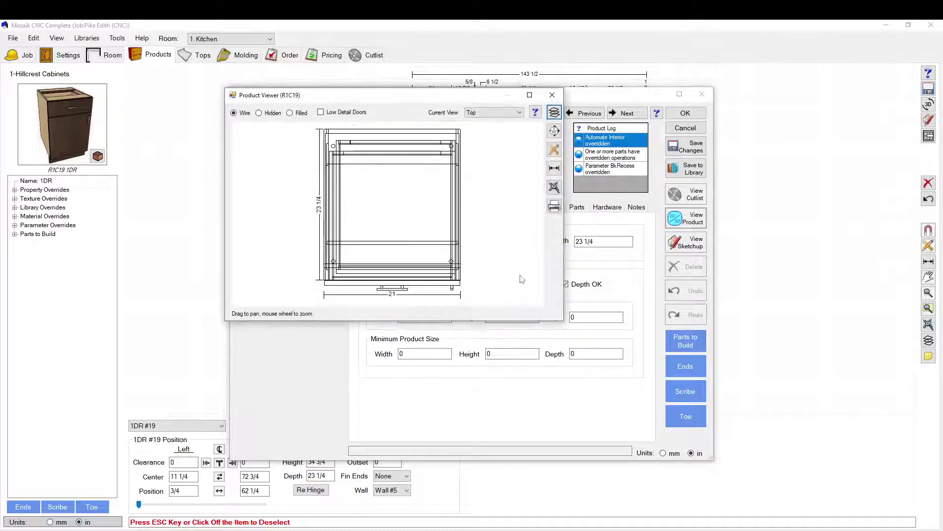
click(552, 94)
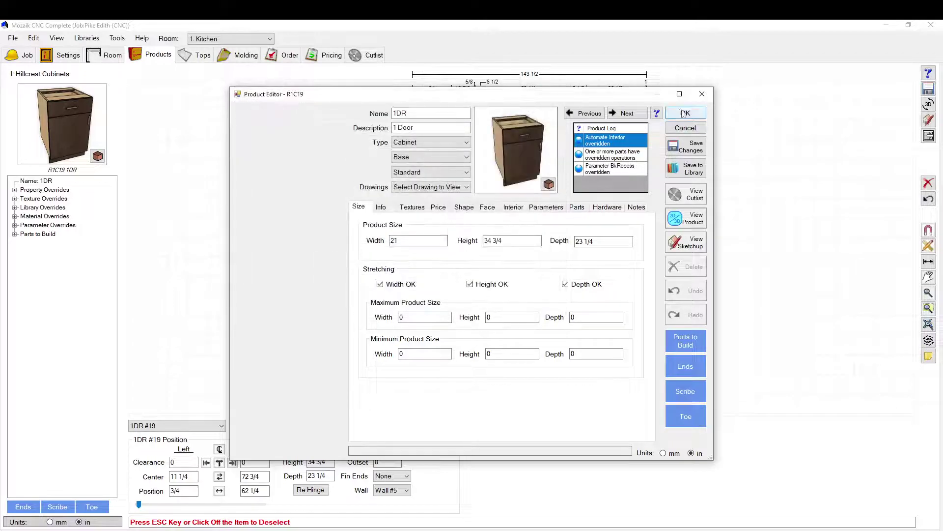
Add PnlFast as a parameter override for cabinet #19.
click(546, 208)
click(493, 432)
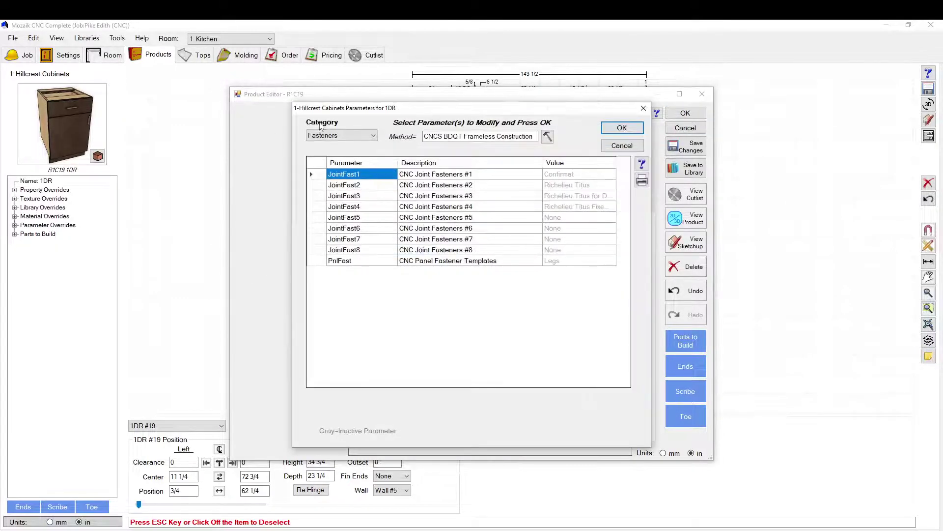
click(346, 137)
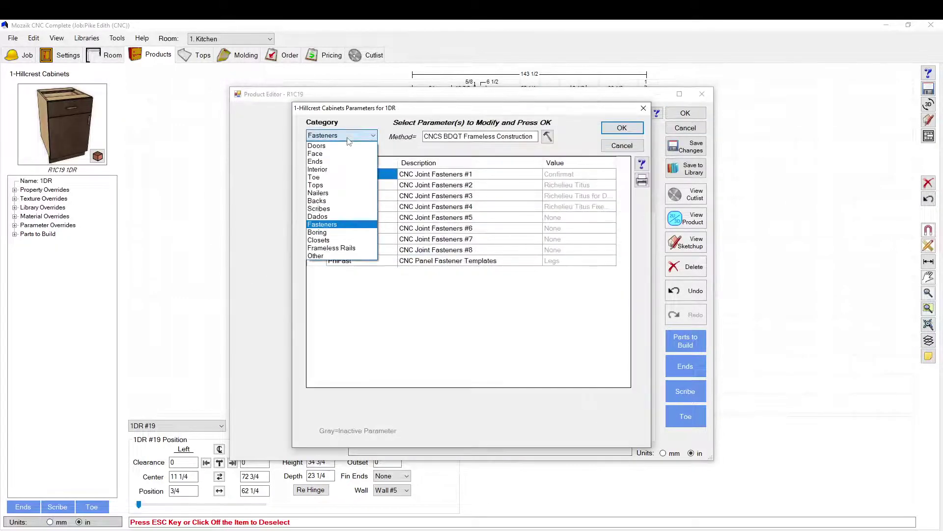
click(558, 261)
click(622, 128)
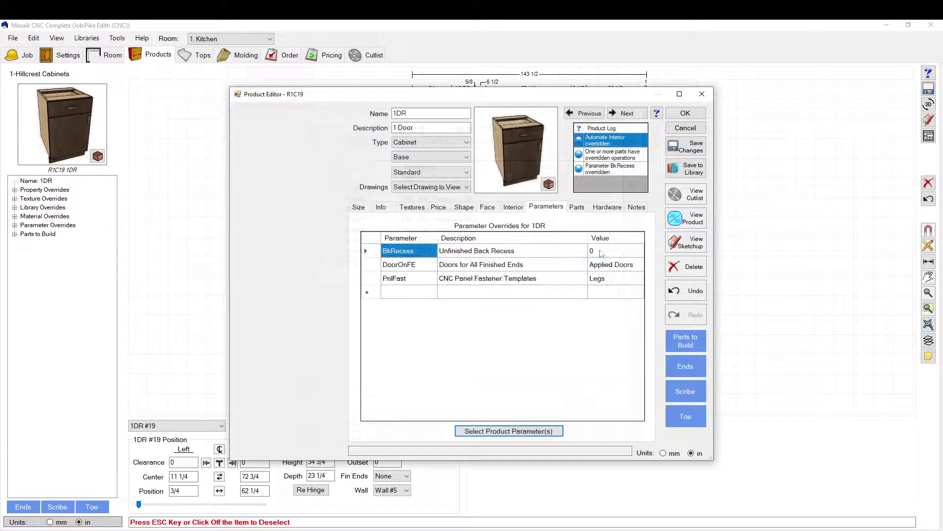
Confirm the PnlFast override is Legs, then close the editor and deselect the cabinet.
click(618, 279)
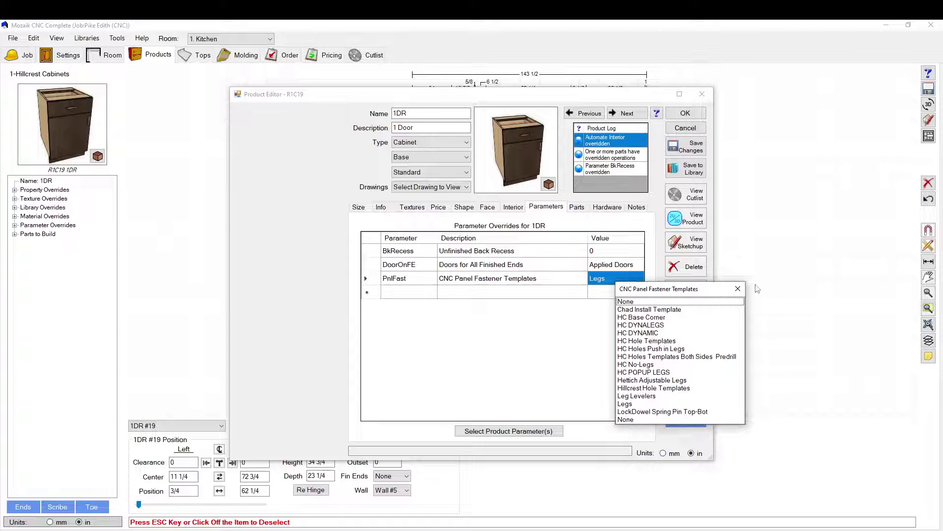
click(738, 288)
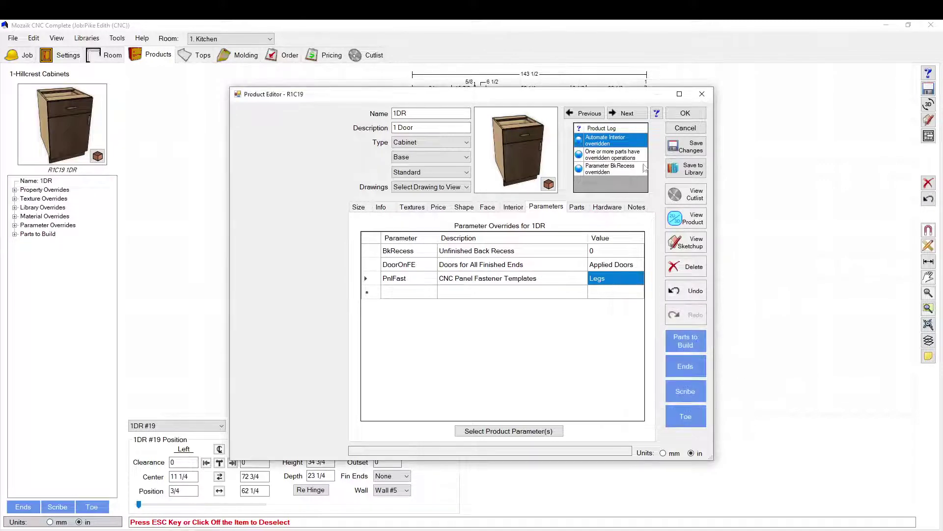
click(685, 127)
click(496, 309)
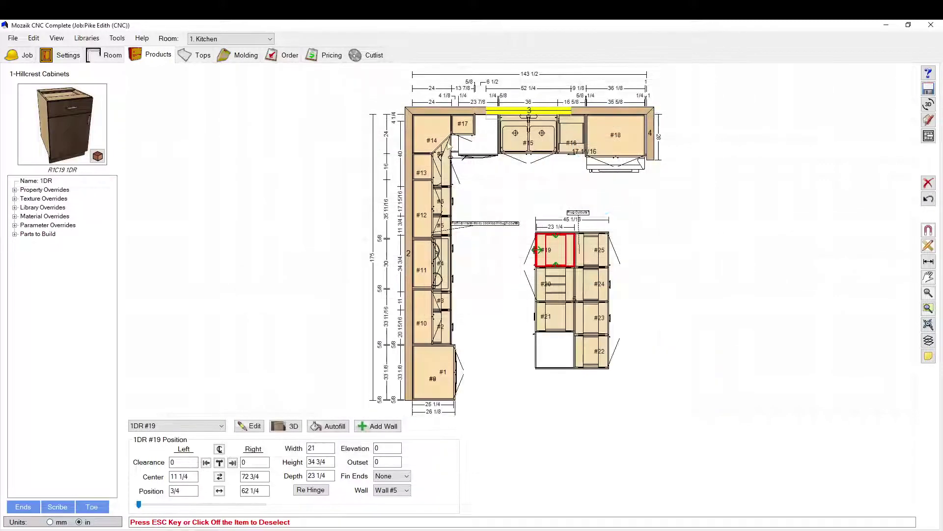
click(272, 188)
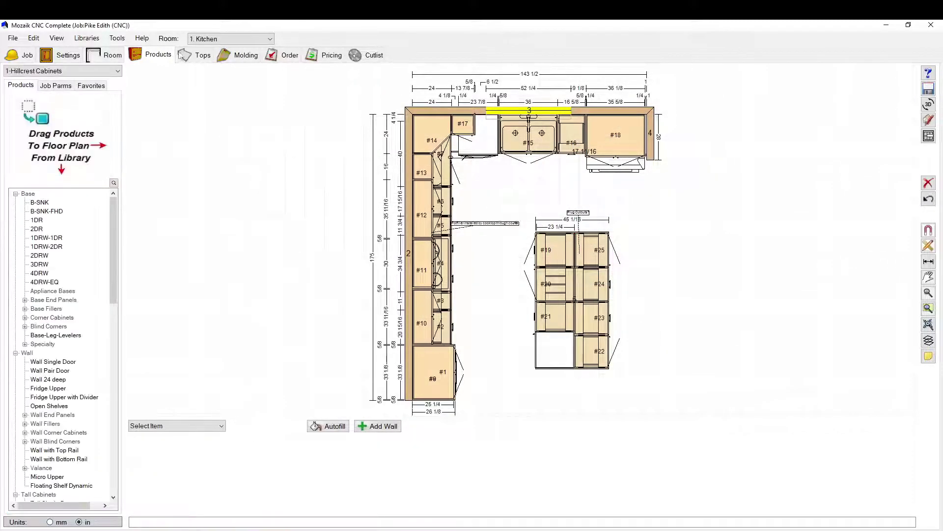
click(35, 40)
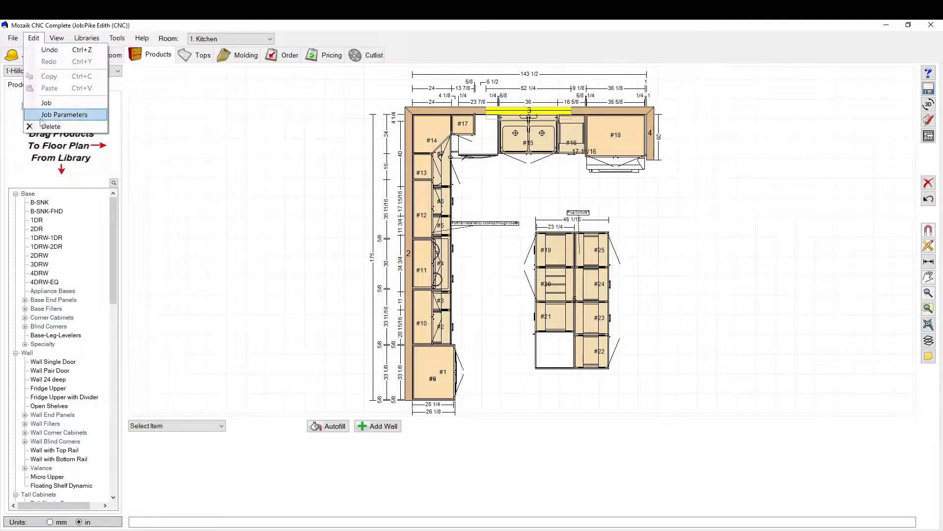
click(194, 114)
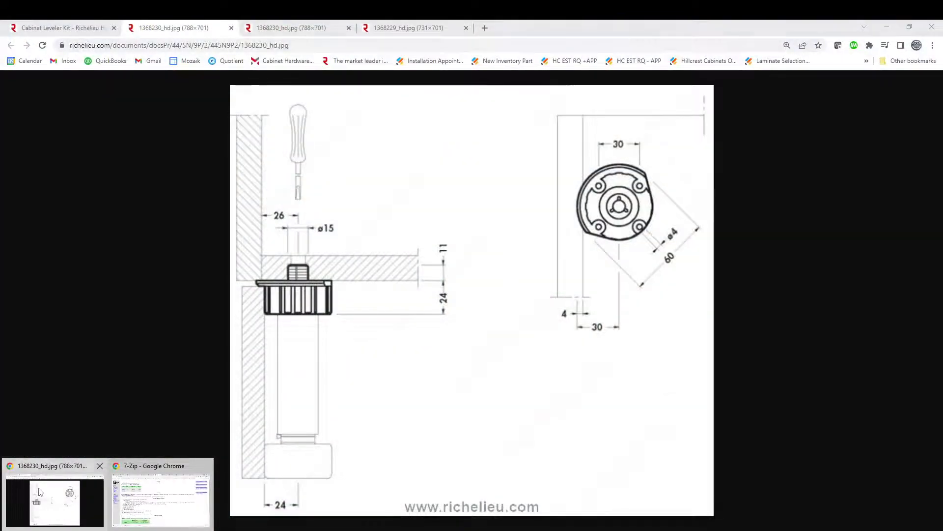
In the browser, return to the leveler search results and open the Folding Adjustable Leveler page.
click(40, 492)
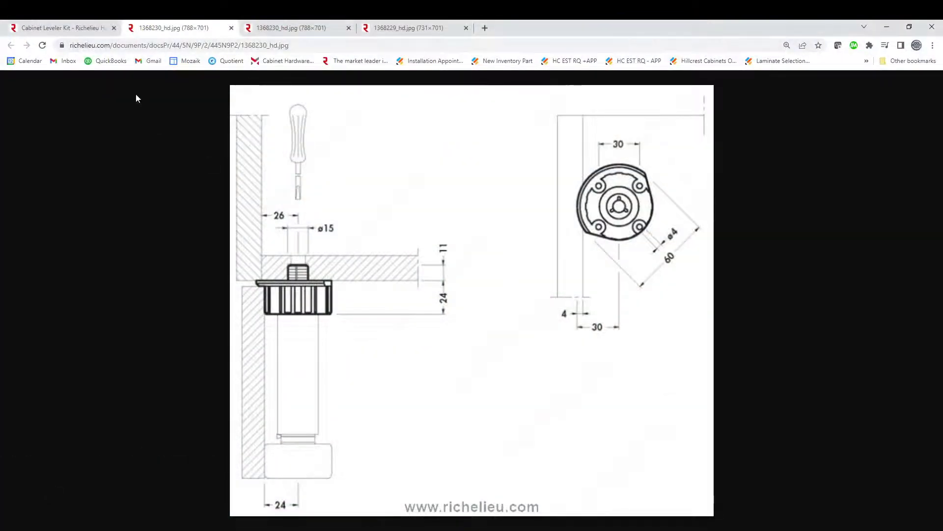
click(369, 28)
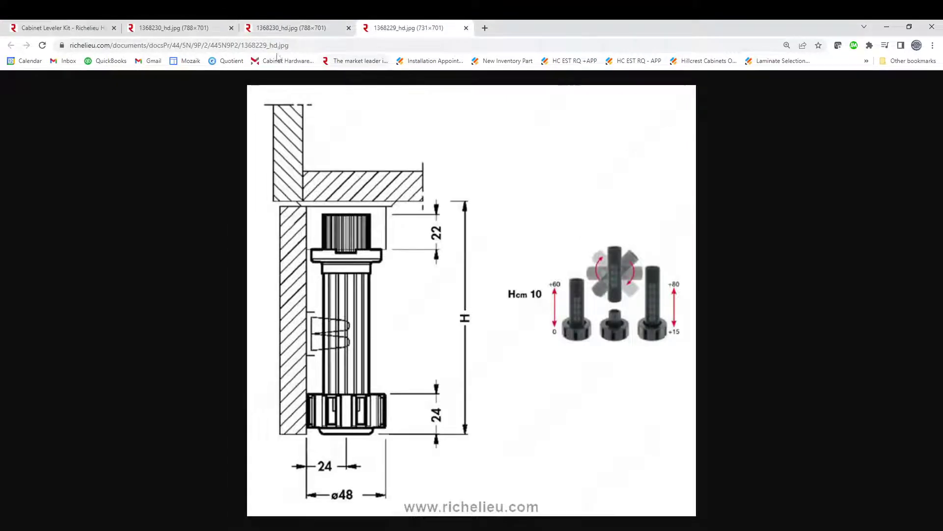
click(71, 28)
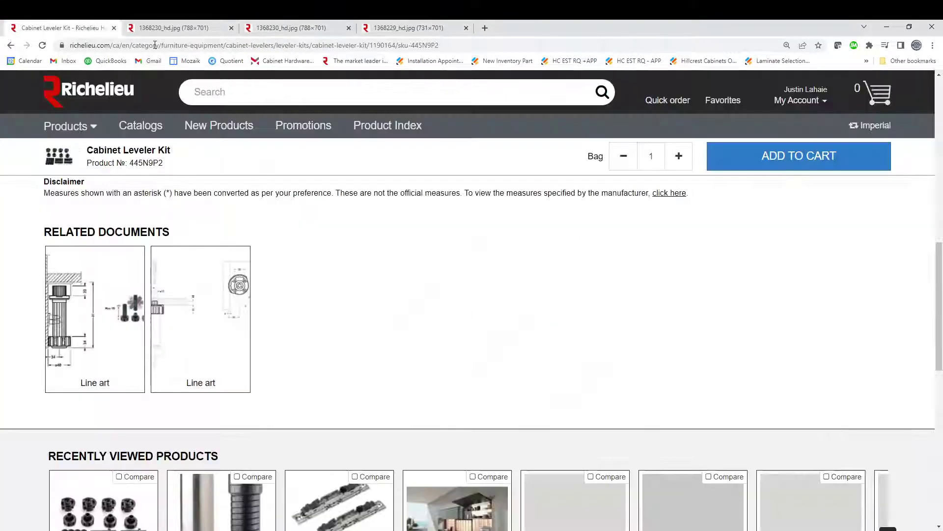
click(11, 44)
scroll(480, 293, down, 2)
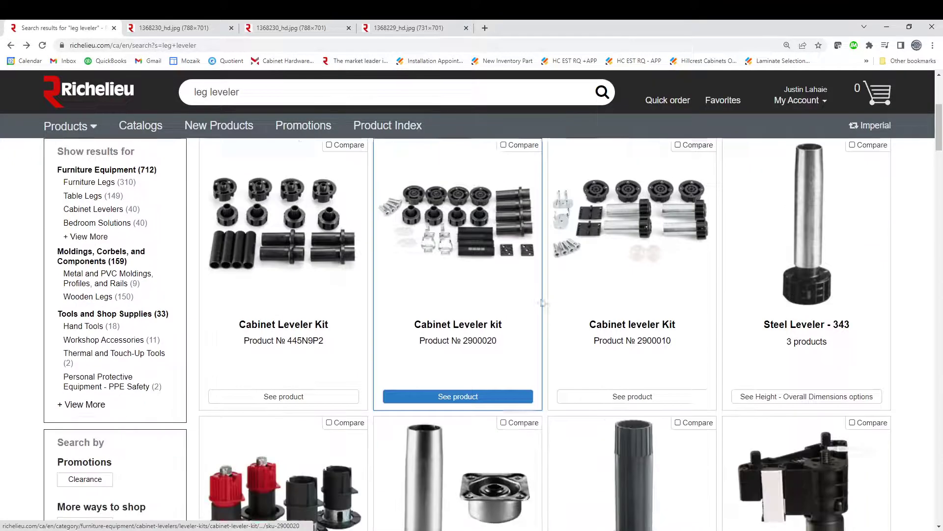
scroll(600, 312, down, 3)
click(777, 377)
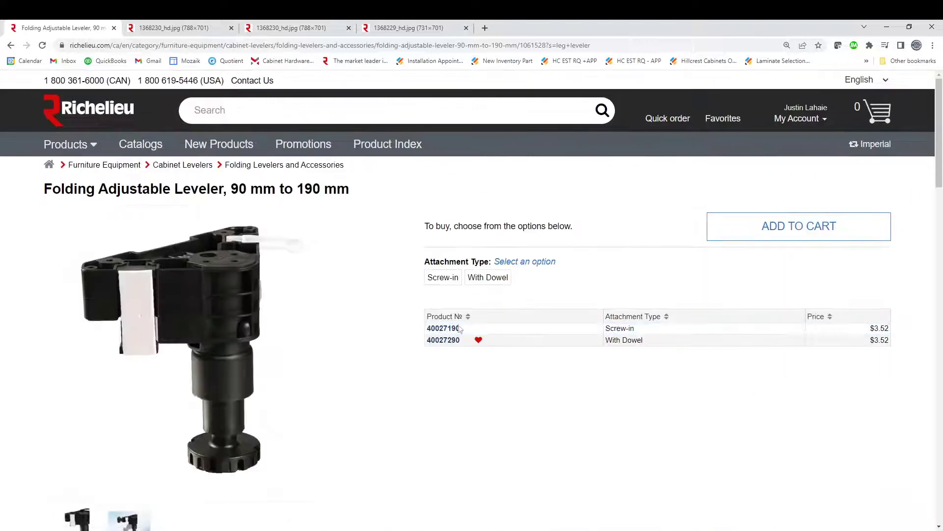
scroll(180, 364, down, 2)
scroll(203, 325, down, 2)
scroll(204, 324, down, 2)
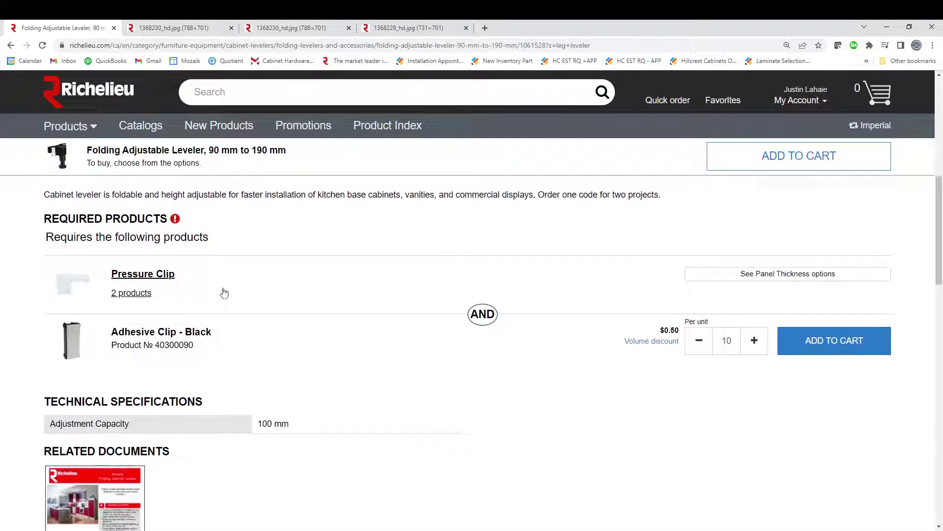
scroll(221, 292, down, 3)
scroll(193, 358, up, 5)
scroll(172, 301, up, 1)
scroll(111, 317, down, 1)
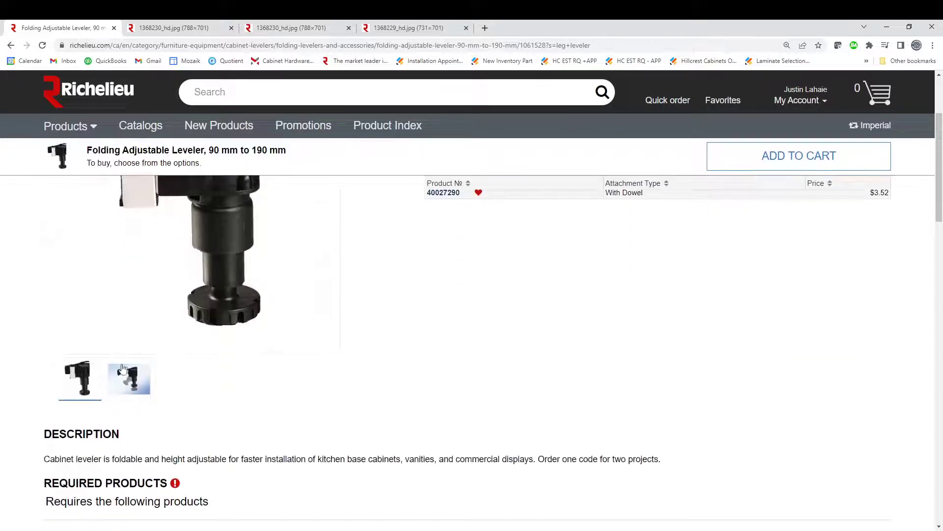
View the leveler's second photo and With Dowel option, then return to Mozaik.
click(123, 379)
scroll(253, 361, up, 2)
scroll(159, 286, down, 1)
scroll(159, 286, down, 3)
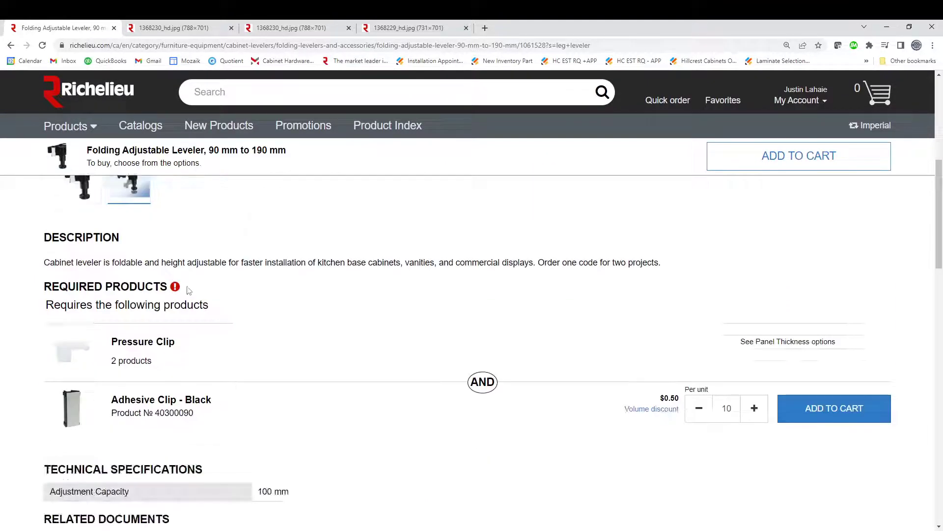
scroll(204, 379, down, 2)
scroll(326, 369, up, 5)
scroll(565, 367, up, 2)
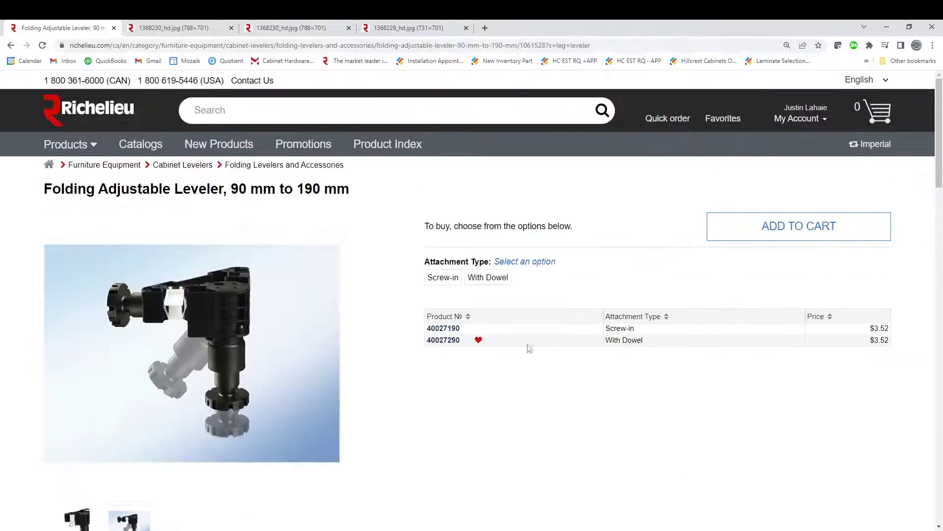
click(484, 277)
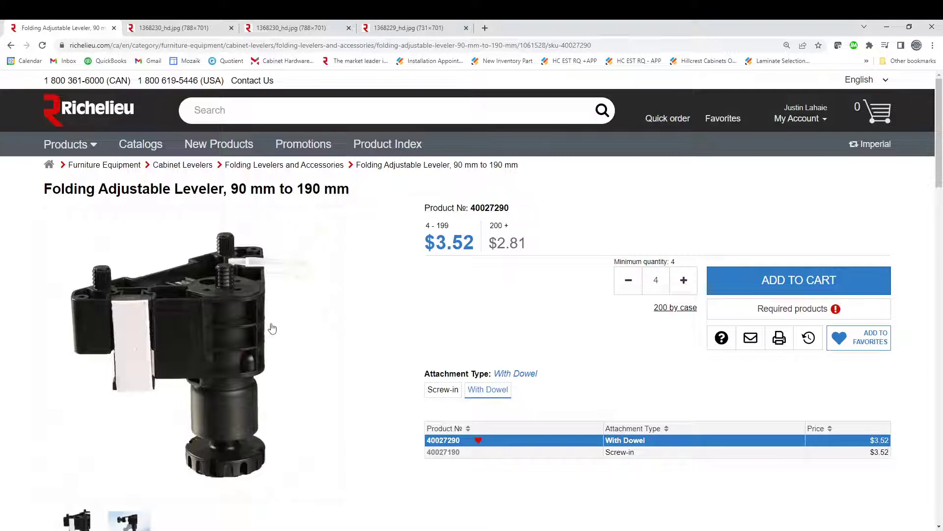
scroll(272, 328, down, 2)
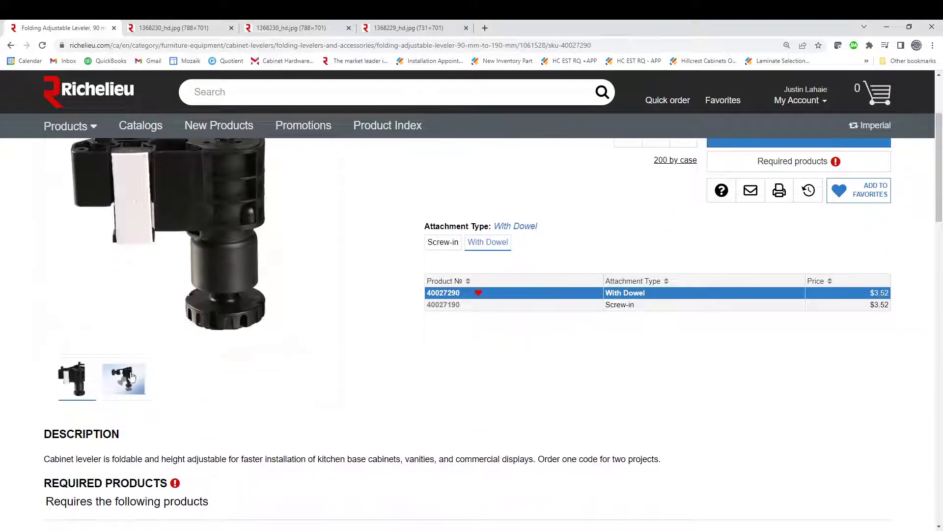
click(131, 377)
scroll(181, 299, up, 2)
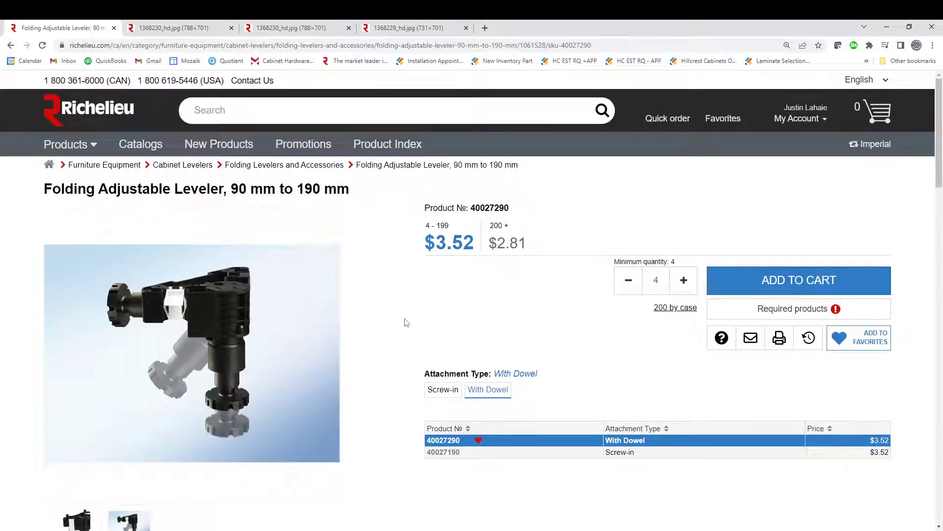
scroll(405, 325, down, 2)
scroll(384, 305, down, 2)
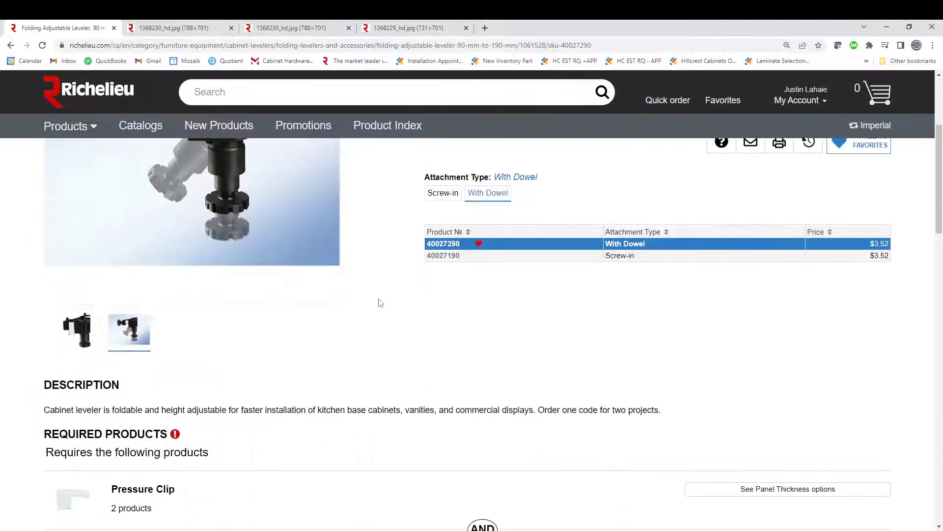
scroll(379, 301, down, 2)
scroll(383, 270, down, 1)
scroll(395, 253, up, 3)
scroll(317, 325, down, 4)
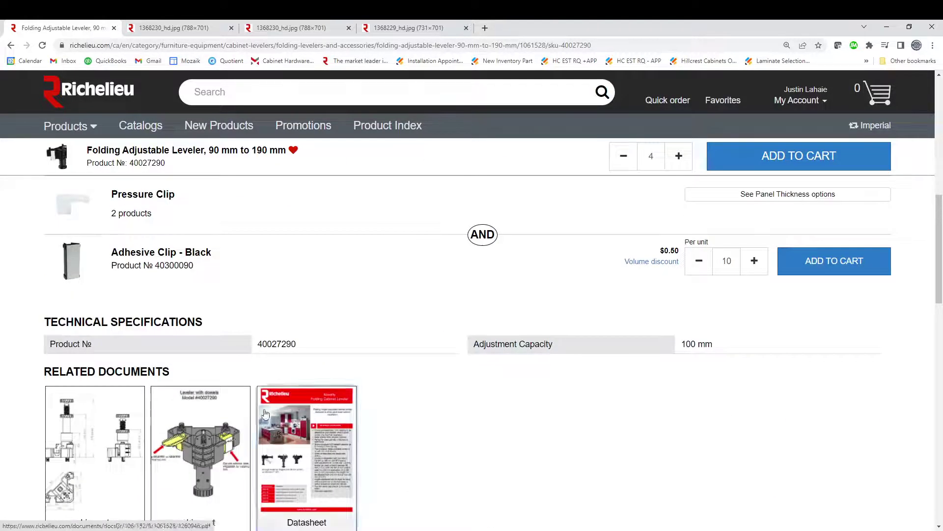
scroll(241, 396, down, 1)
scroll(381, 322, up, 5)
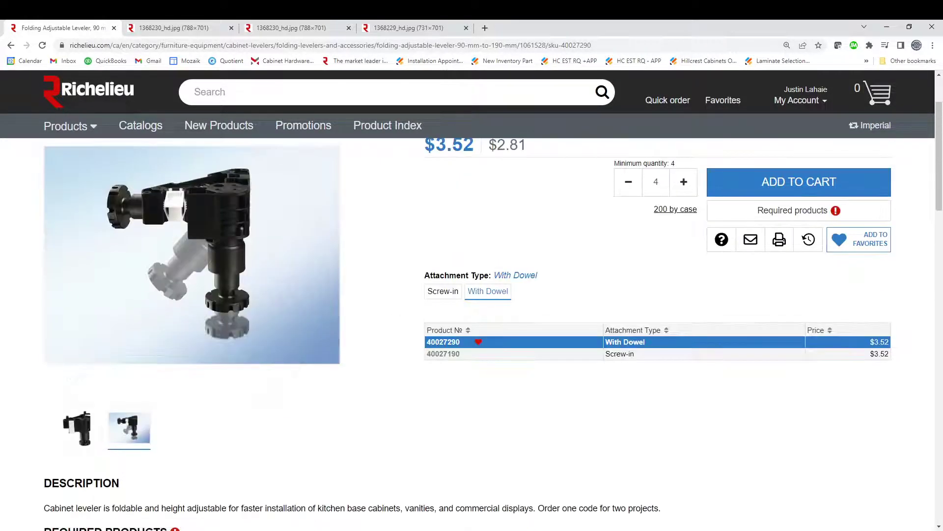
scroll(396, 392, up, 2)
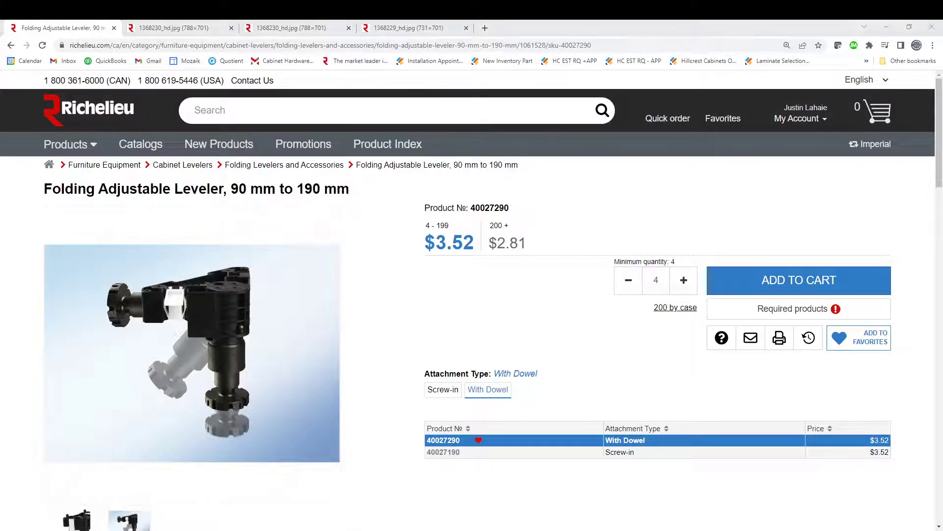
key(alt+Tab)
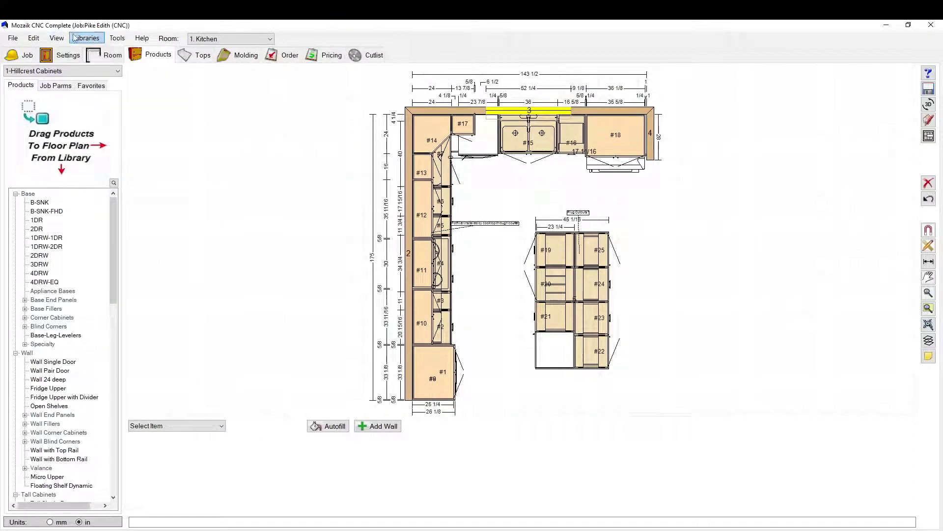
Open the HC DYNALEGS Bottom part template's holes from the Hardware library's Part Templates.
click(86, 37)
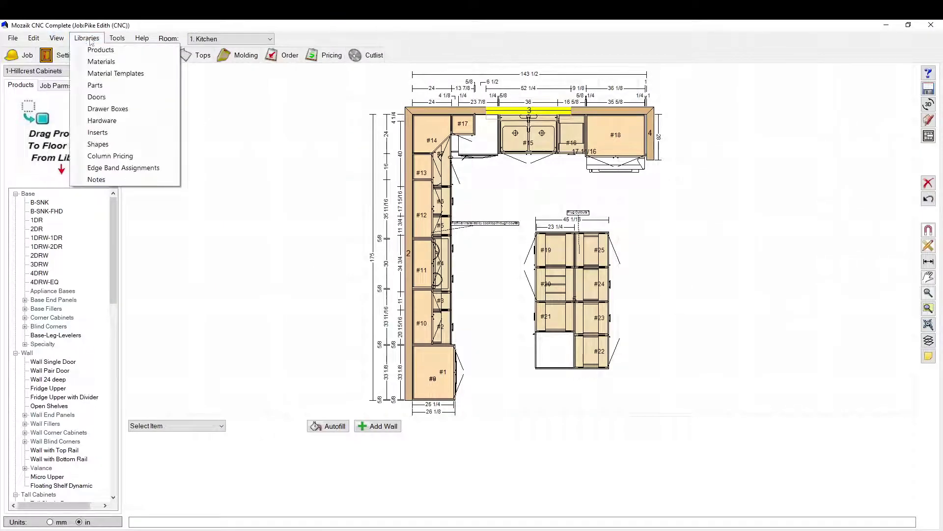
click(102, 120)
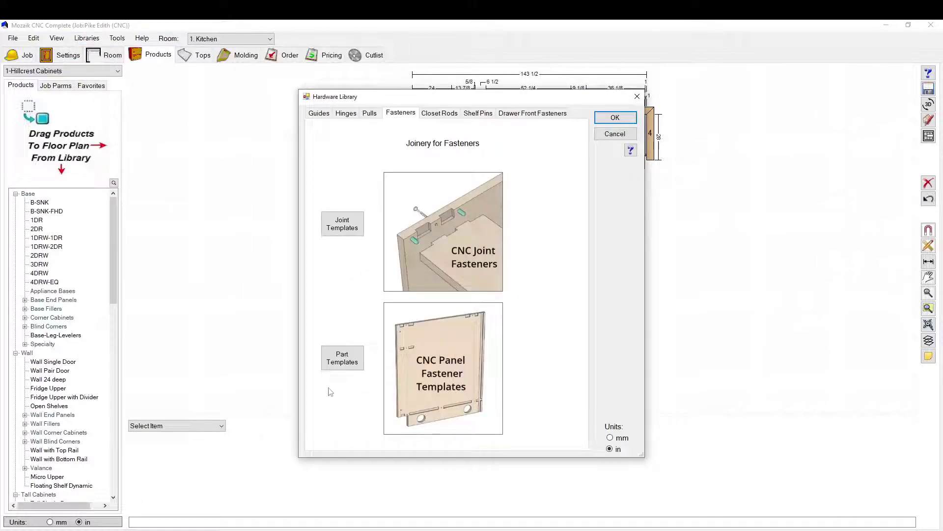
click(341, 358)
click(397, 151)
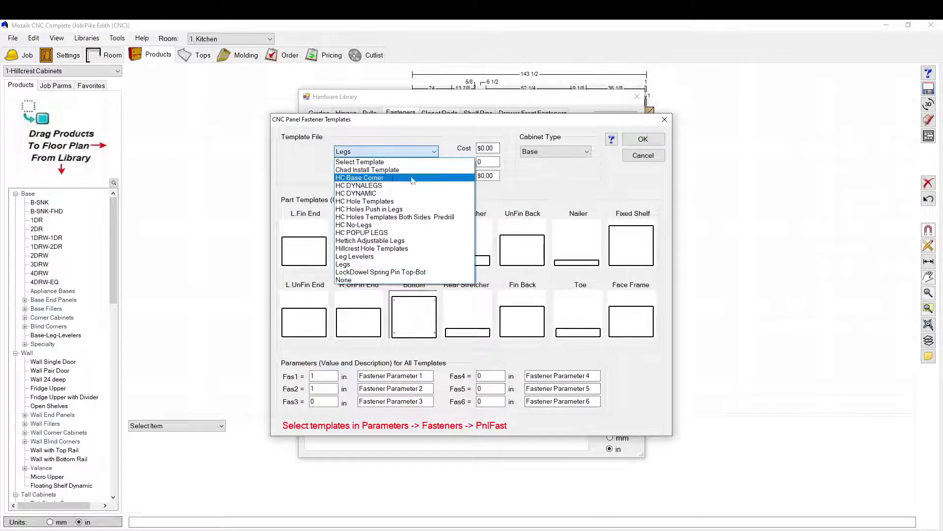
click(406, 185)
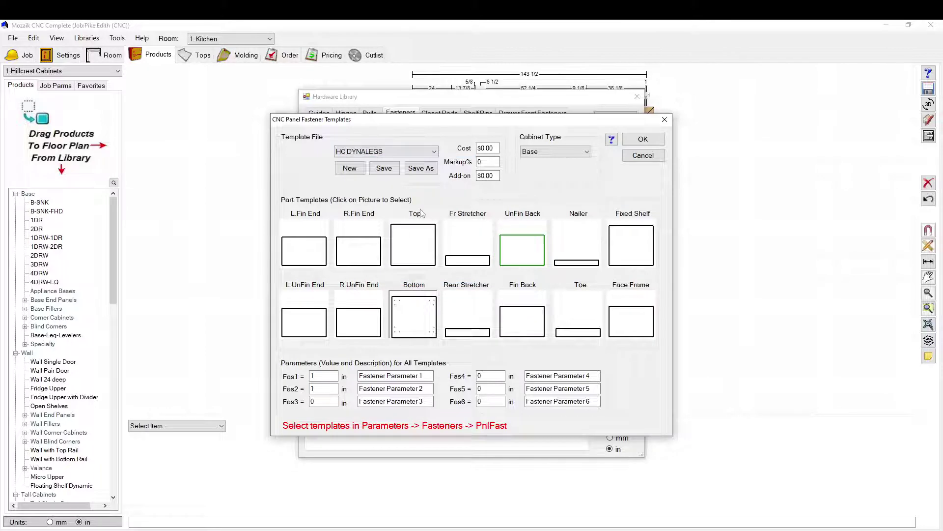
click(401, 319)
click(643, 373)
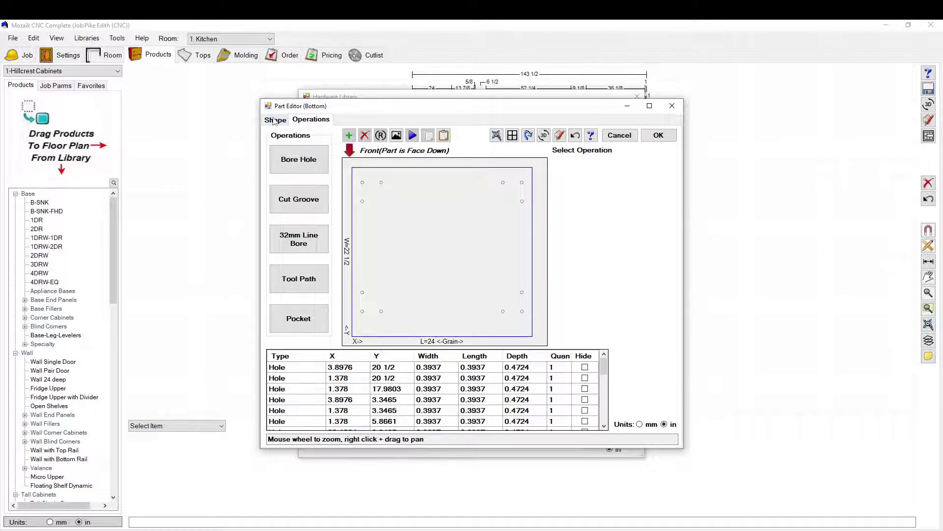
Drag the Stretch Test width and length sliders on the Bottom part's Shape settings.
click(275, 120)
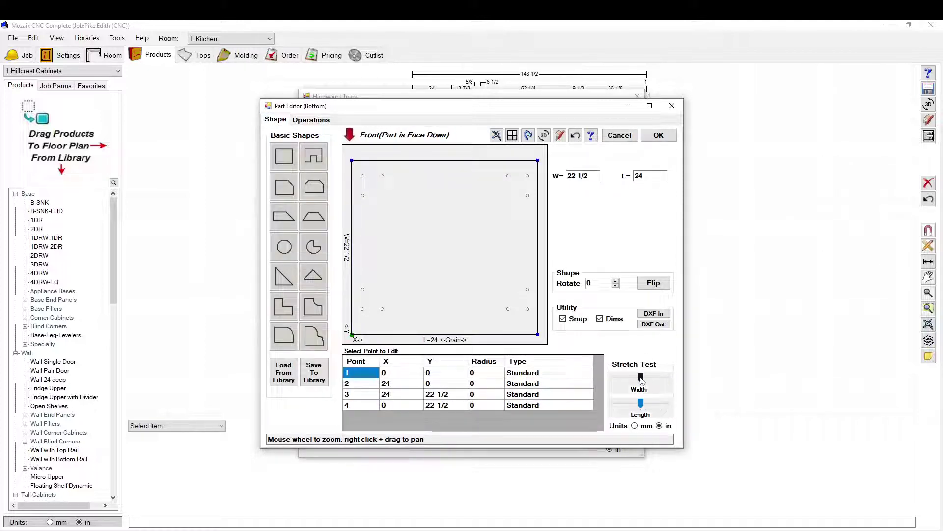
mouse_move(640, 377)
mouse_down()
mouse_move(629, 378)
mouse_move(615, 405)
mouse_up()
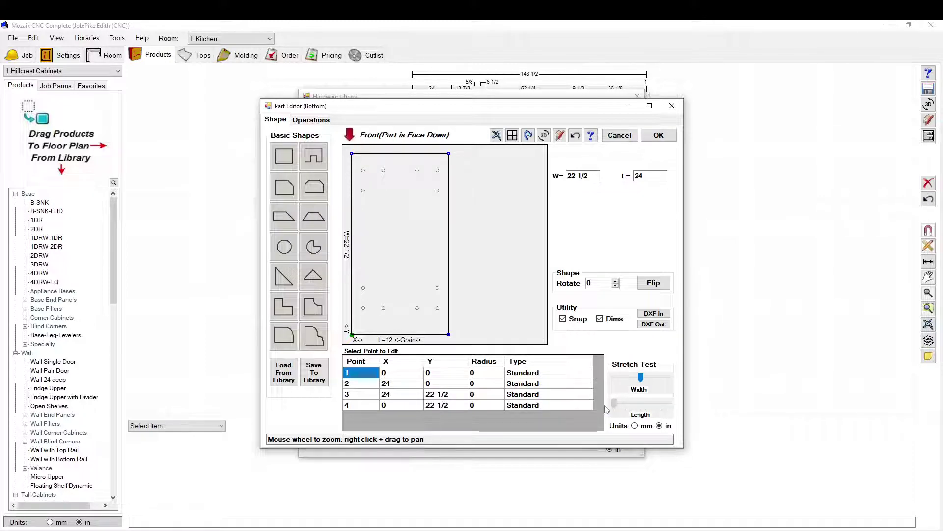
drag(610, 408, 610, 407)
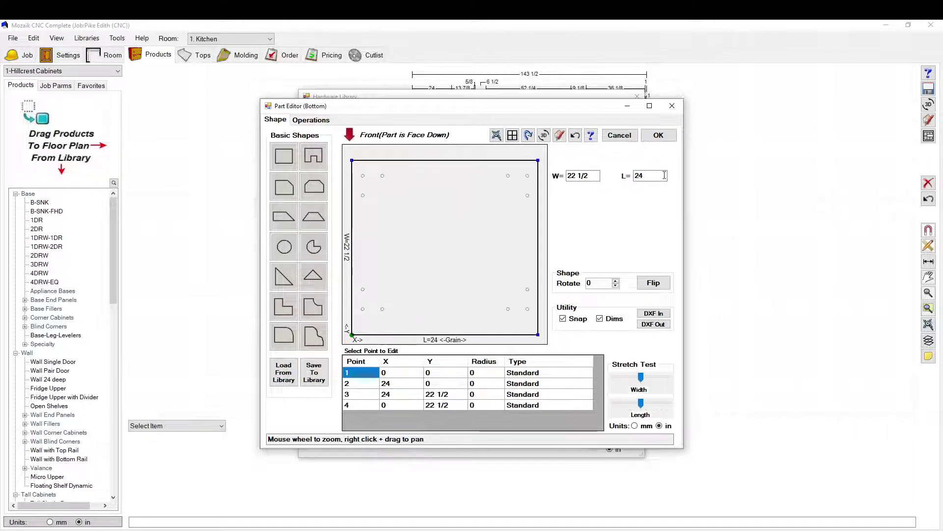
Trial-resize the Bottom part to width 6, then 20, and length 6, checking hole positions.
click(579, 176)
text(6)
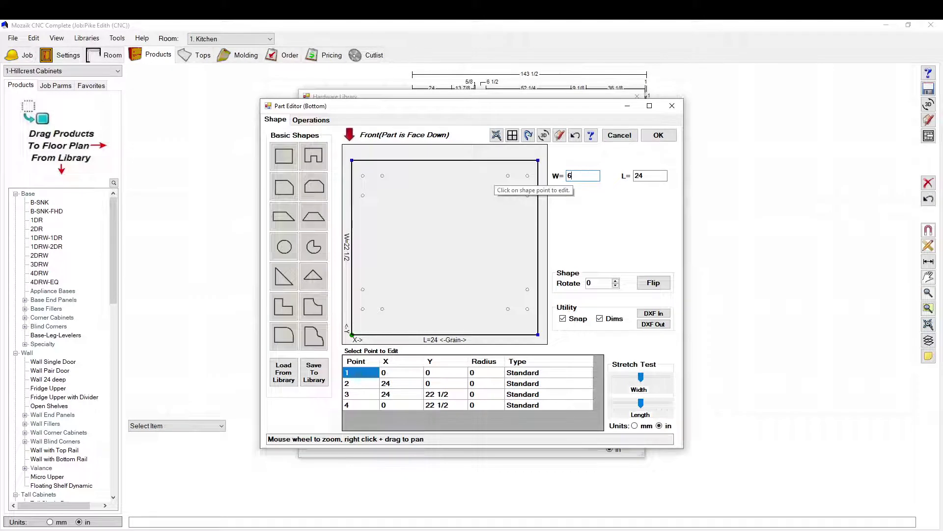
key(Return)
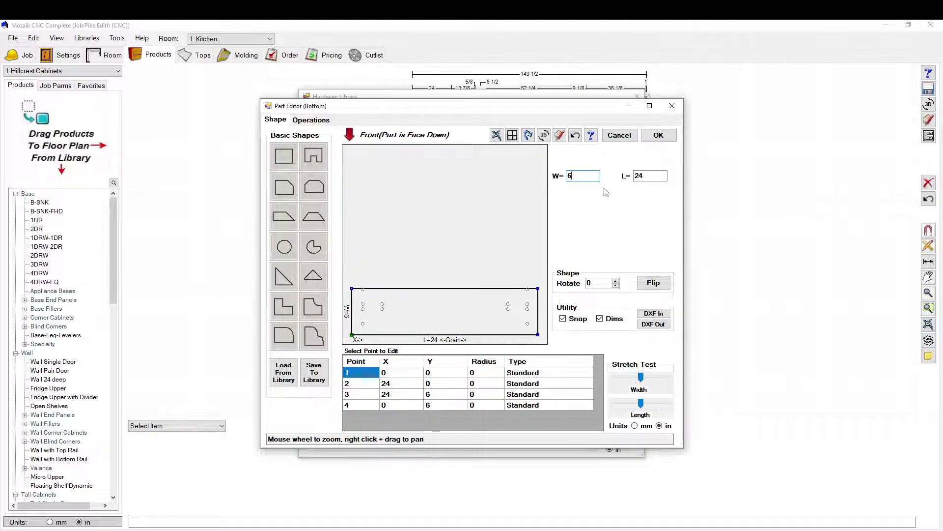
text(20)
key(Return)
click(656, 178)
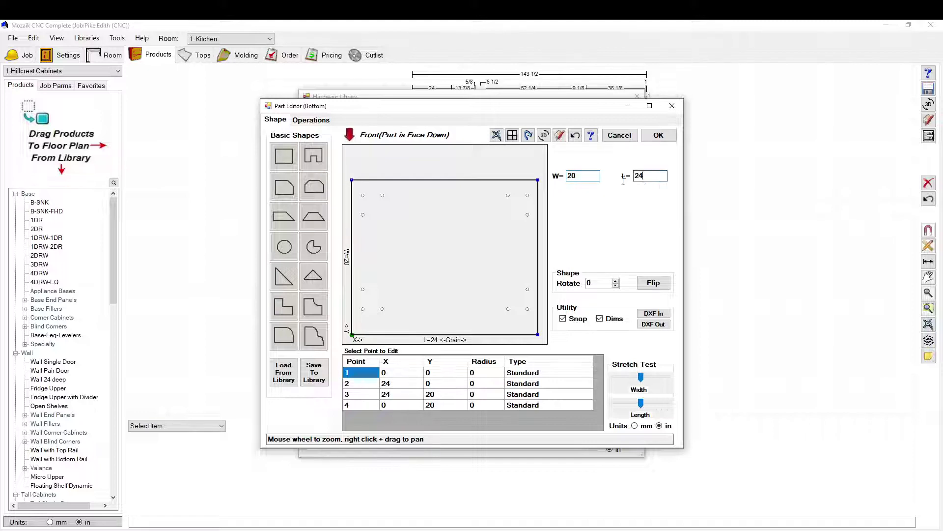
text(6)
key(Return)
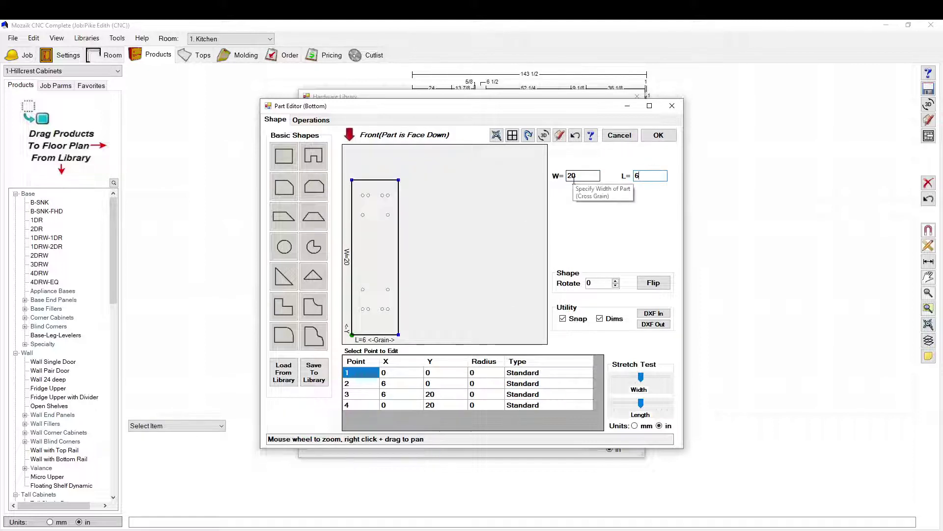
click(311, 119)
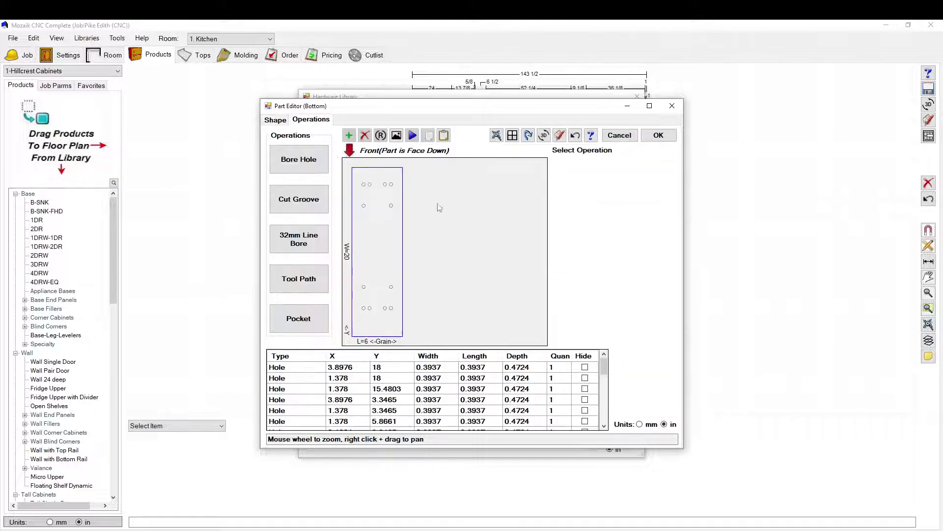
click(276, 119)
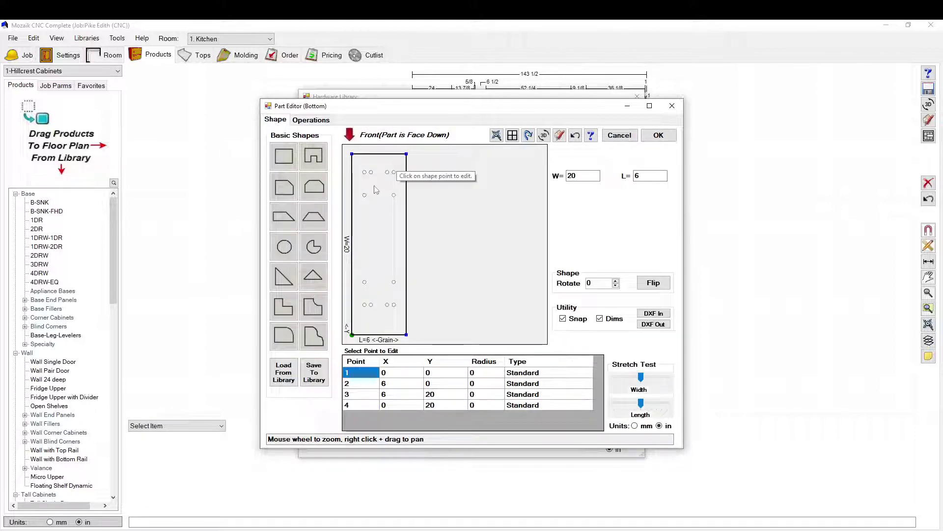
key(Tab)
key(Tab)
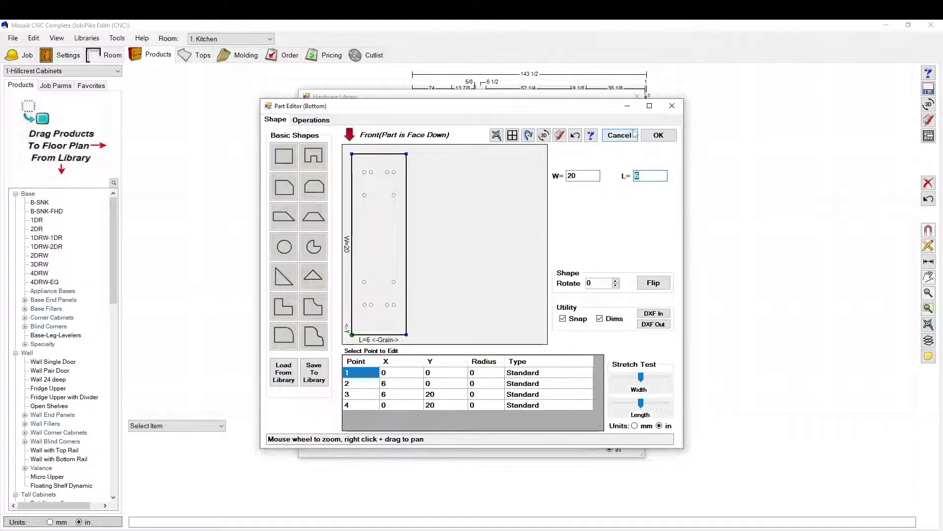
Close the part editor, panel fastener templates and hardware library.
click(619, 135)
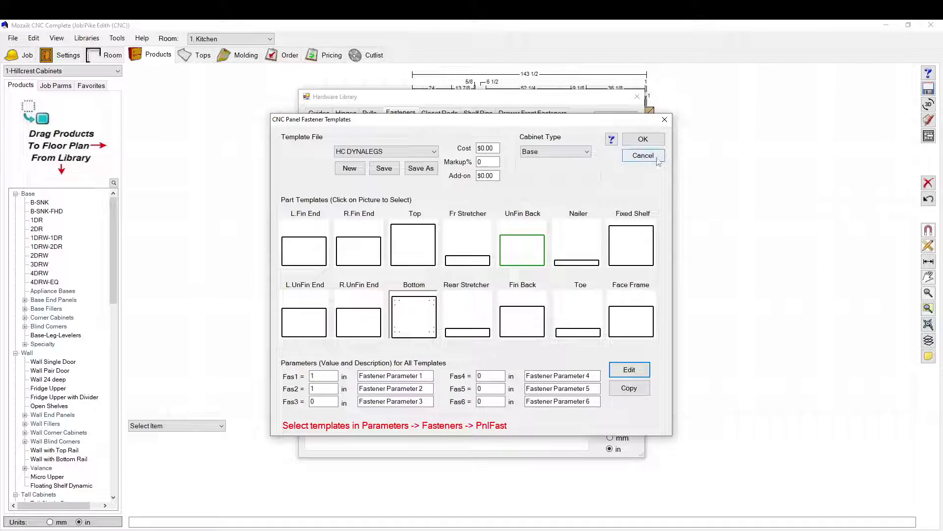
click(643, 155)
click(496, 309)
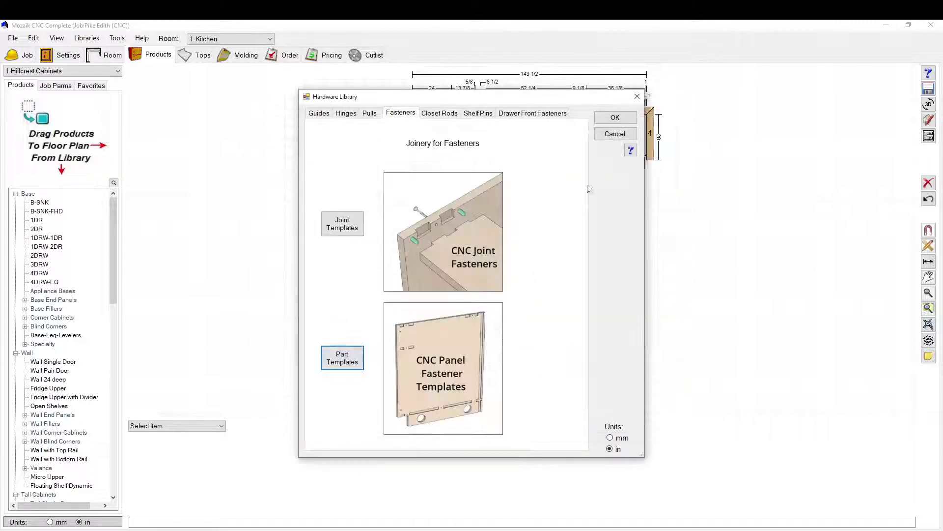
click(615, 134)
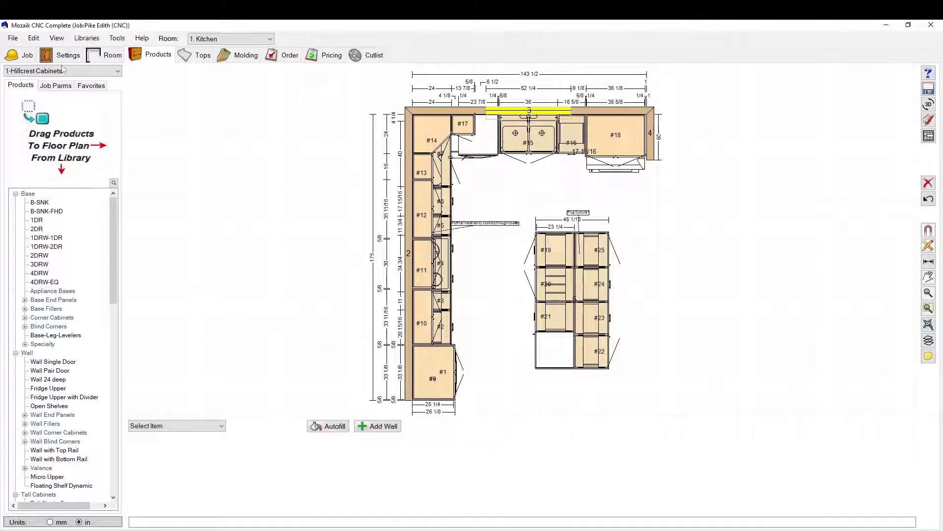
Set the Hillcrest Cabinets job's panel fastener template to HC DYNALEGS and select cabinet #19.
click(34, 38)
click(52, 113)
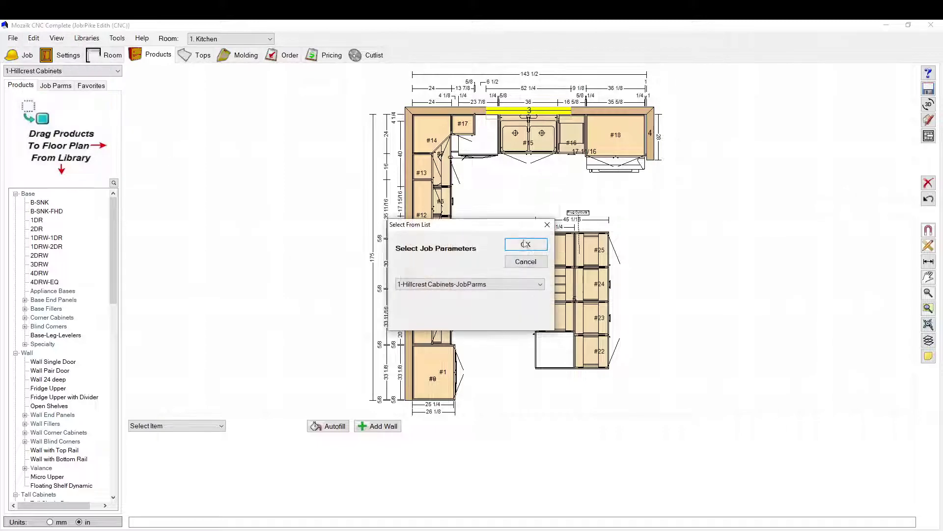
click(526, 244)
click(554, 262)
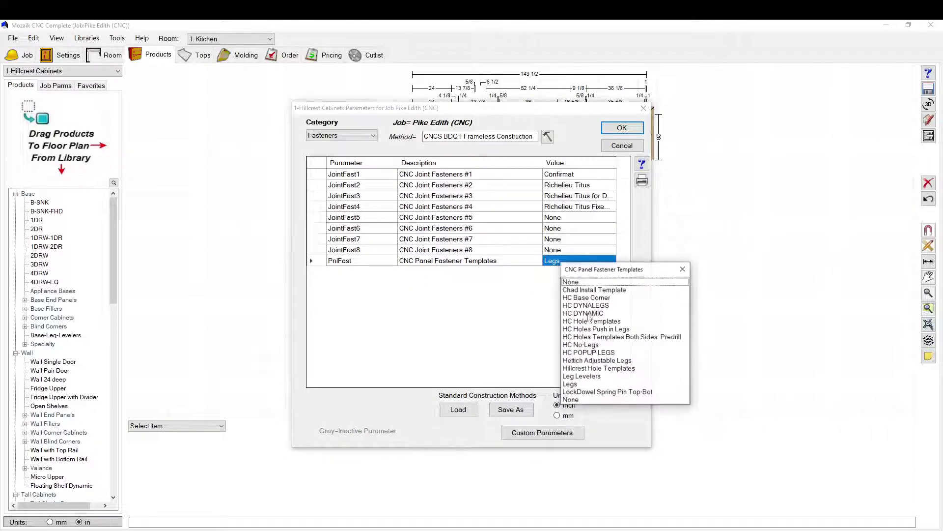
click(591, 307)
click(621, 128)
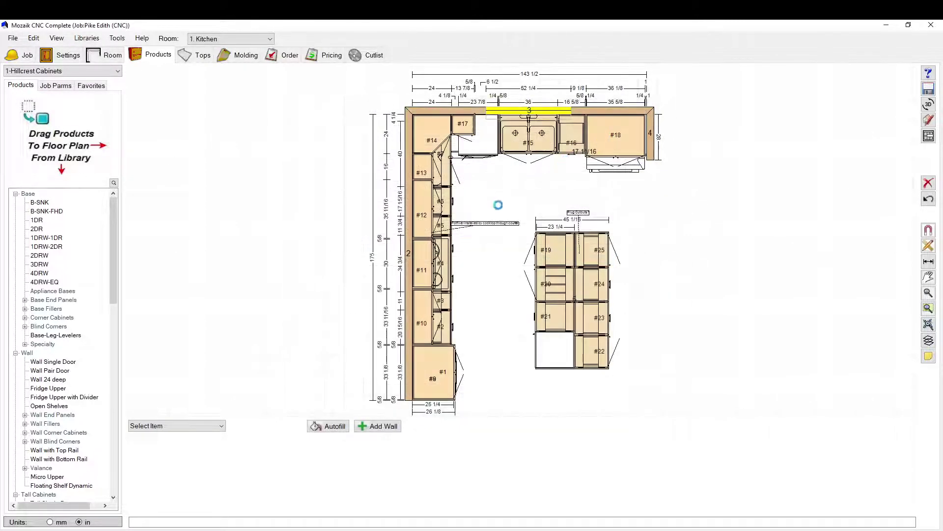
click(551, 251)
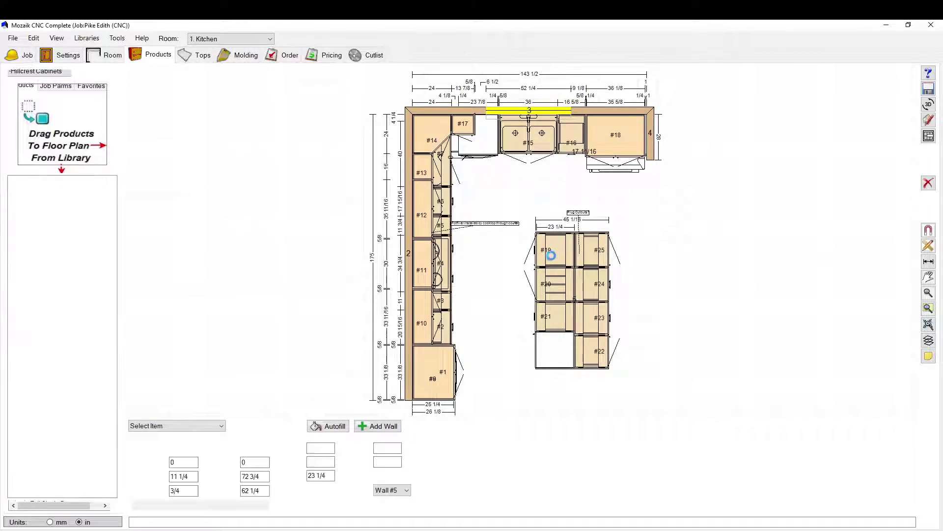
Preview cabinet #19 from the top at trial widths of 6 and 12 inches.
double_click(552, 251)
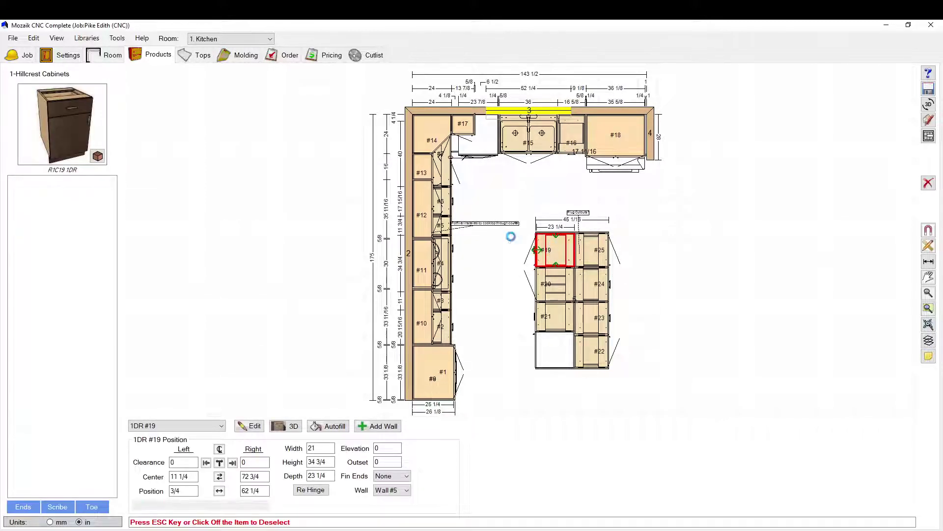
click(685, 218)
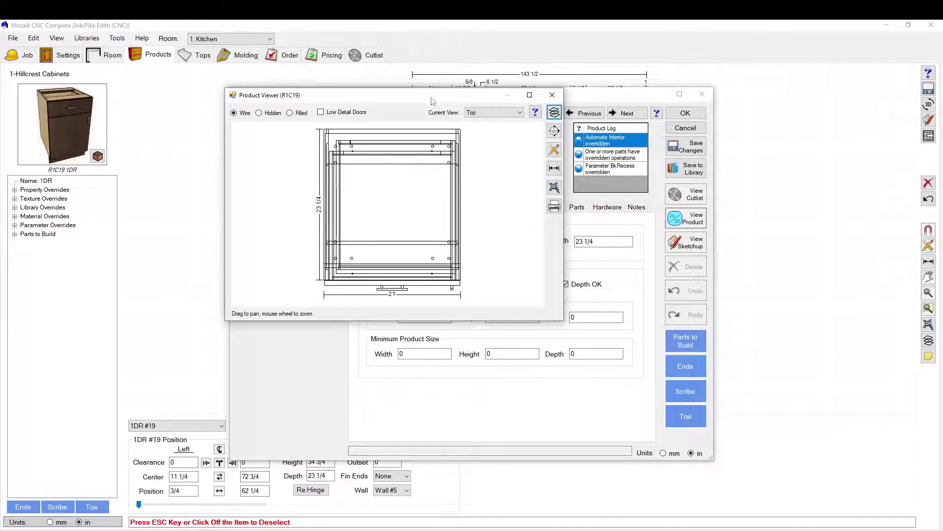
drag(435, 95, 696, 176)
double_click(414, 244)
text(6)
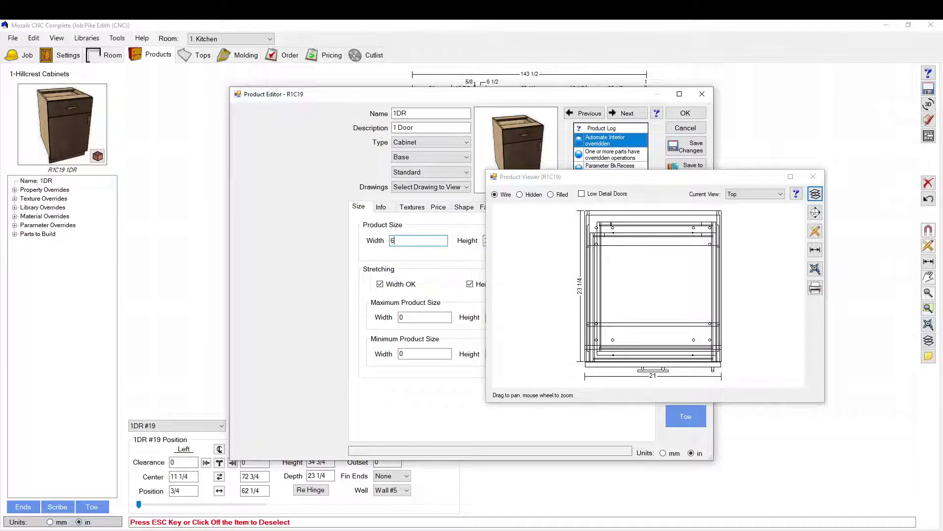
click(427, 316)
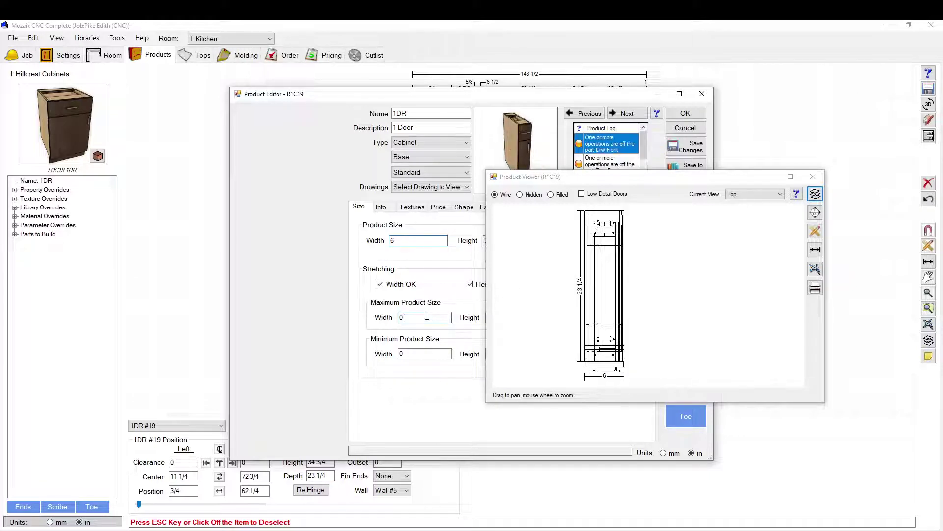
scroll(629, 232, up, 1)
scroll(597, 242, up, 2)
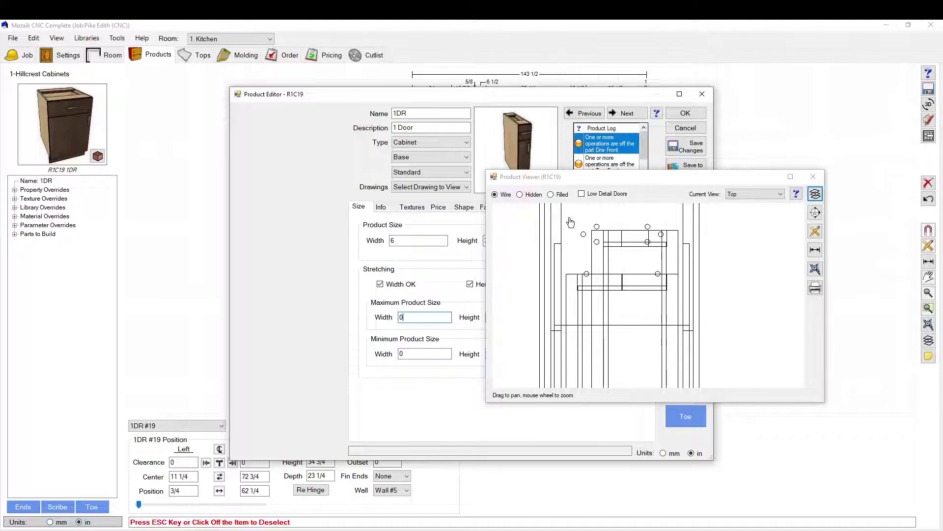
scroll(518, 247, down, 1)
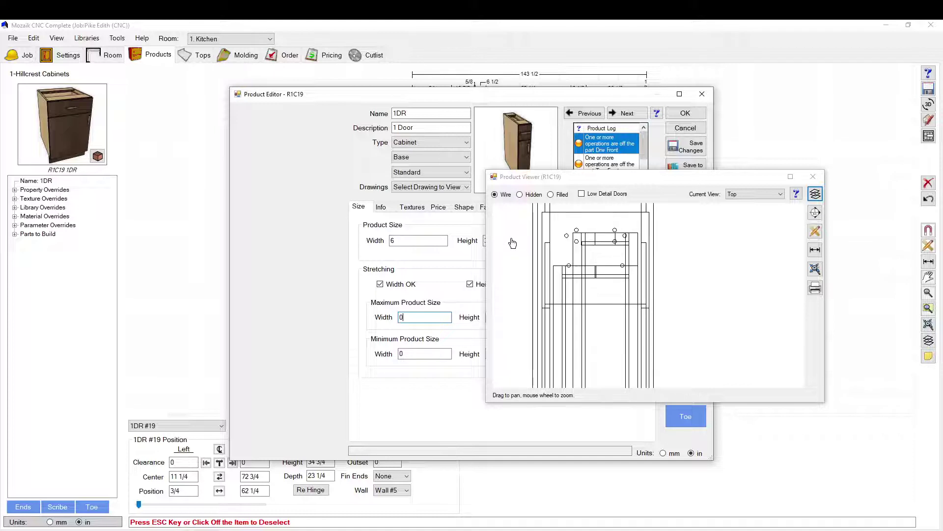
scroll(518, 249, down, 1)
scroll(619, 252, up, 1)
scroll(618, 252, up, 1)
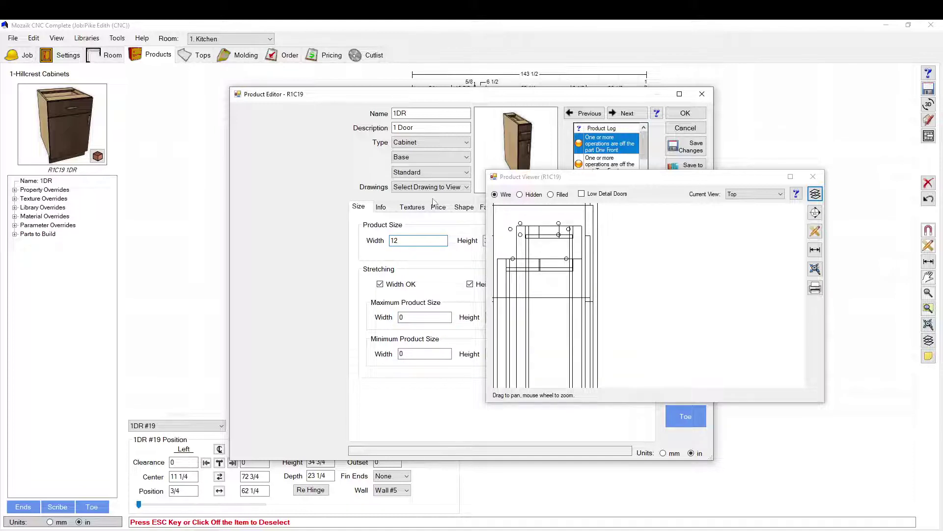
click(416, 317)
scroll(561, 260, up, 2)
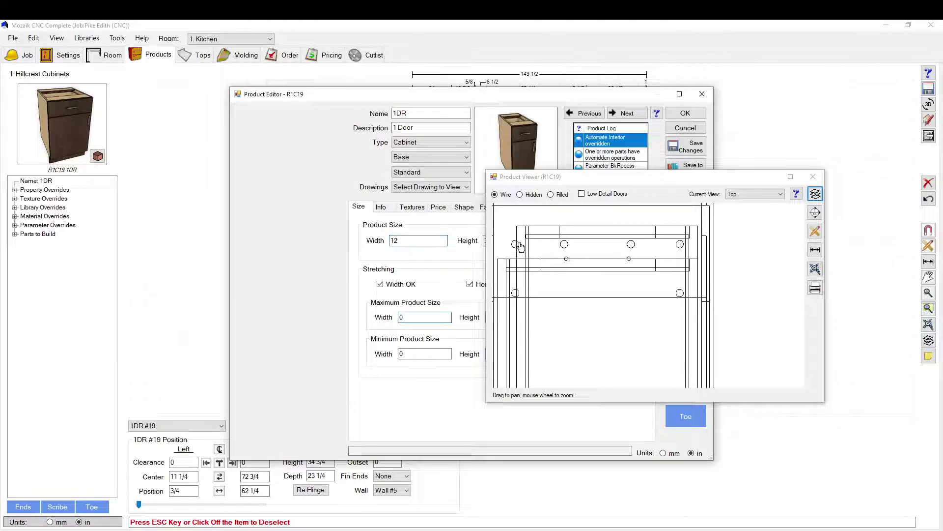
scroll(549, 274, down, 2)
scroll(550, 275, down, 2)
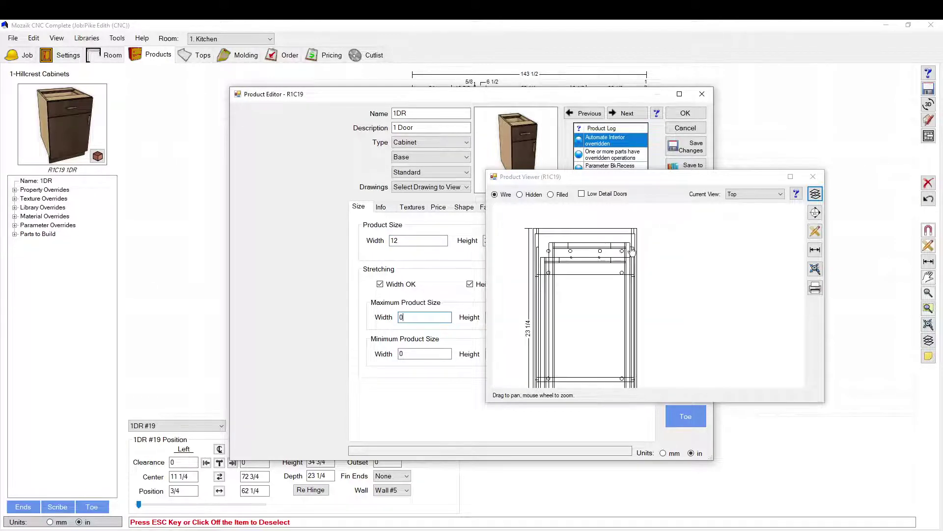
Close the product preview and editor, discarding the width change.
click(813, 178)
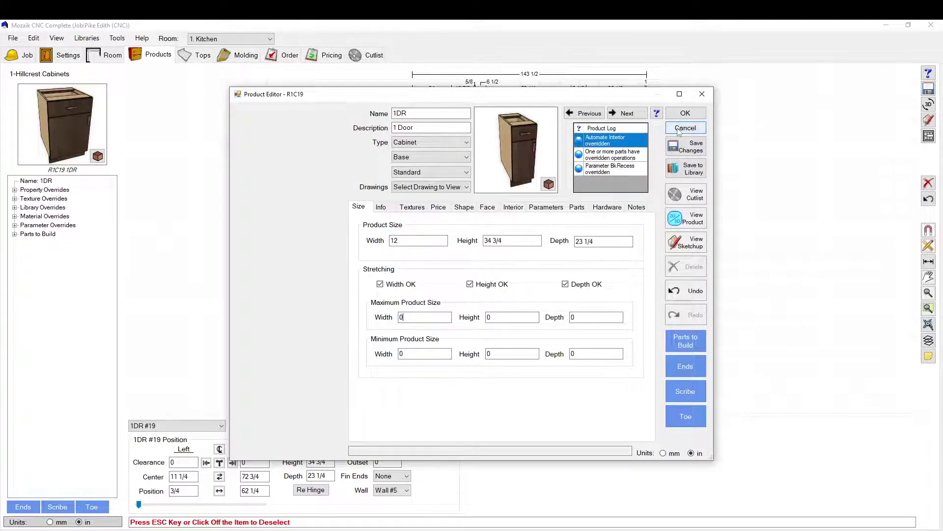
click(678, 130)
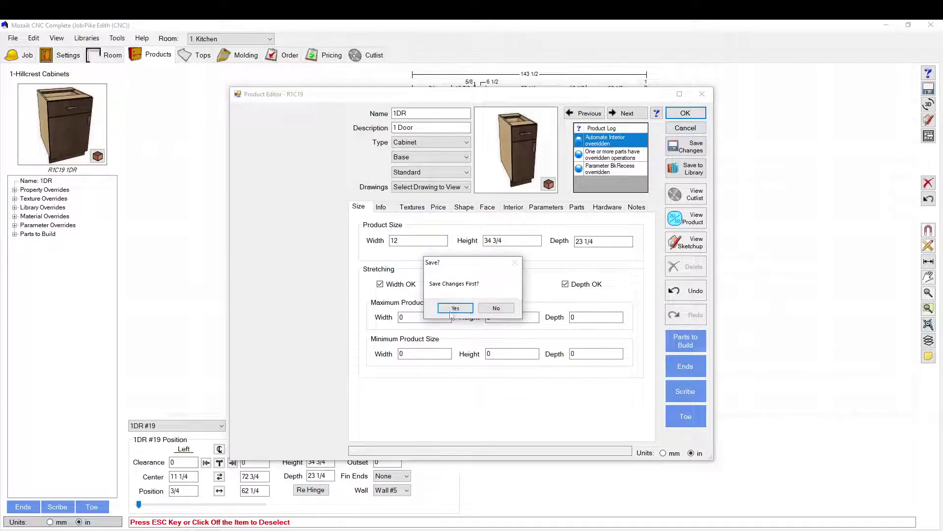
click(496, 308)
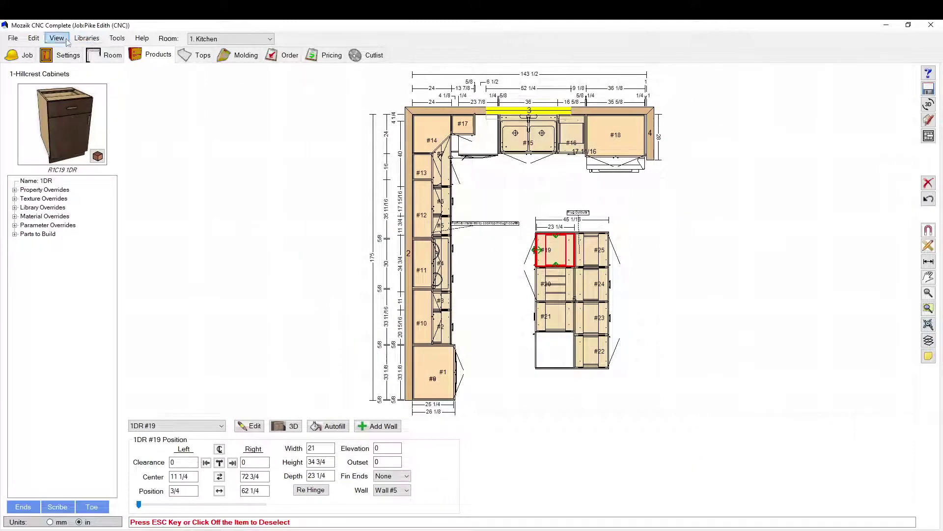
Open and dismiss the Job Parameters selection.
click(34, 39)
click(60, 116)
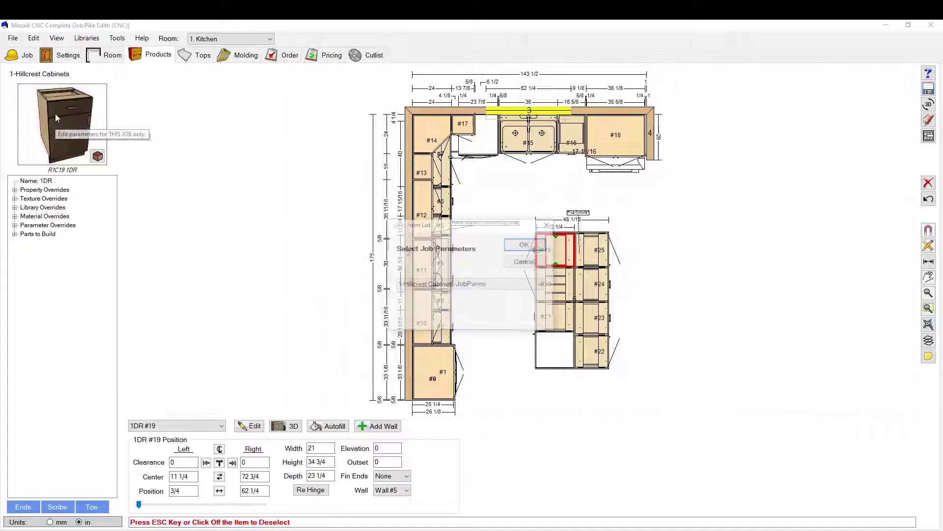
click(525, 261)
Open HC DYNALEGS's Bottom part template from the Hardware Library's CNC panel fastener templates.
click(86, 38)
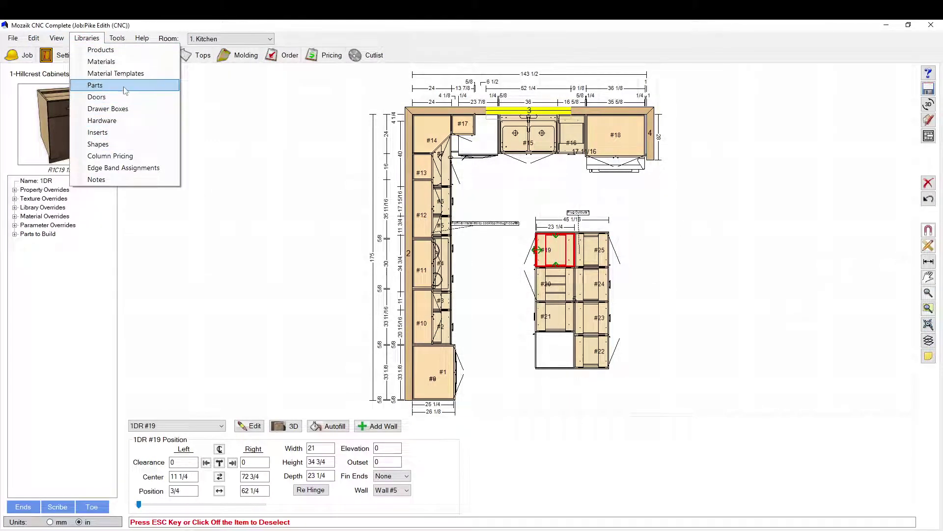
click(103, 121)
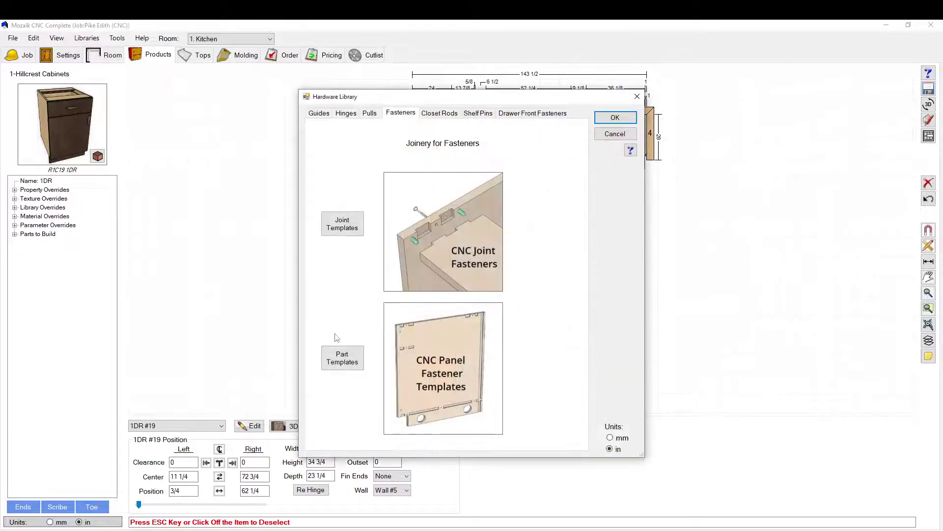
click(343, 358)
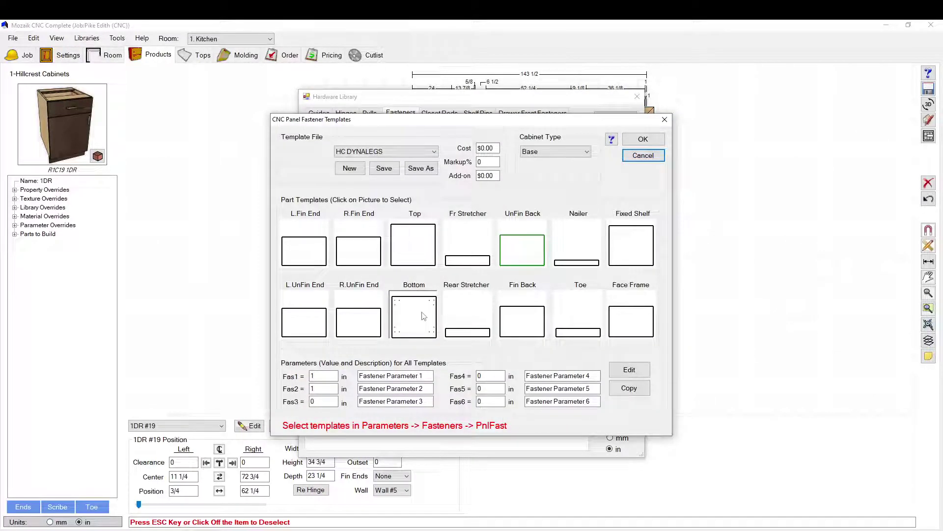
click(644, 370)
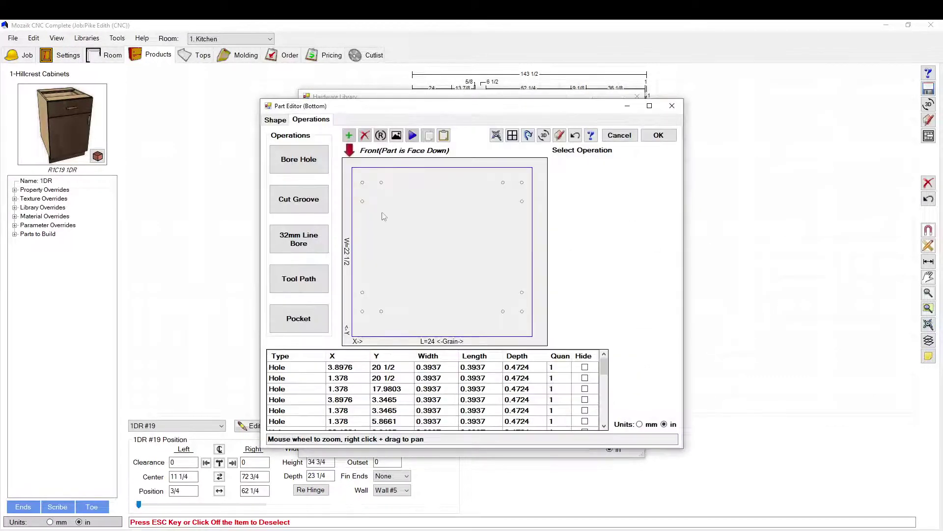
Inspect the top-left hole's width-based hide formula without changing it.
click(382, 183)
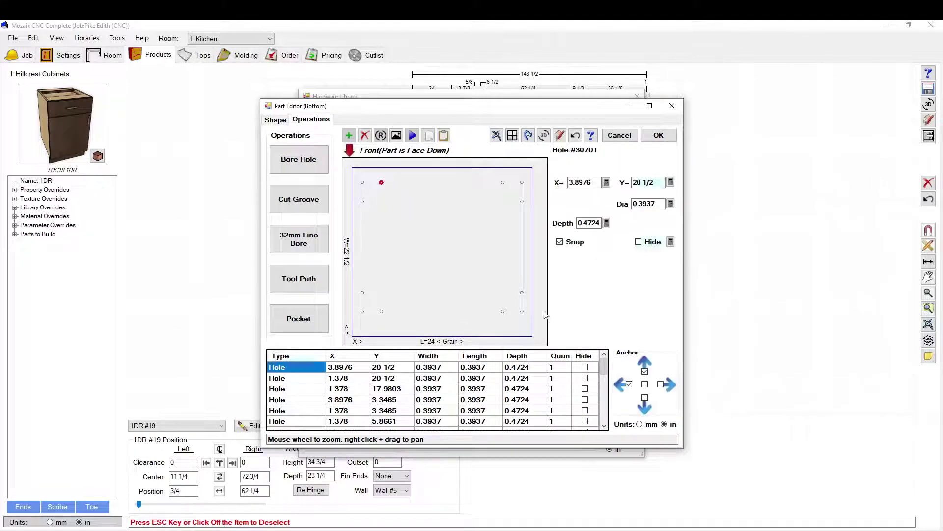
click(670, 241)
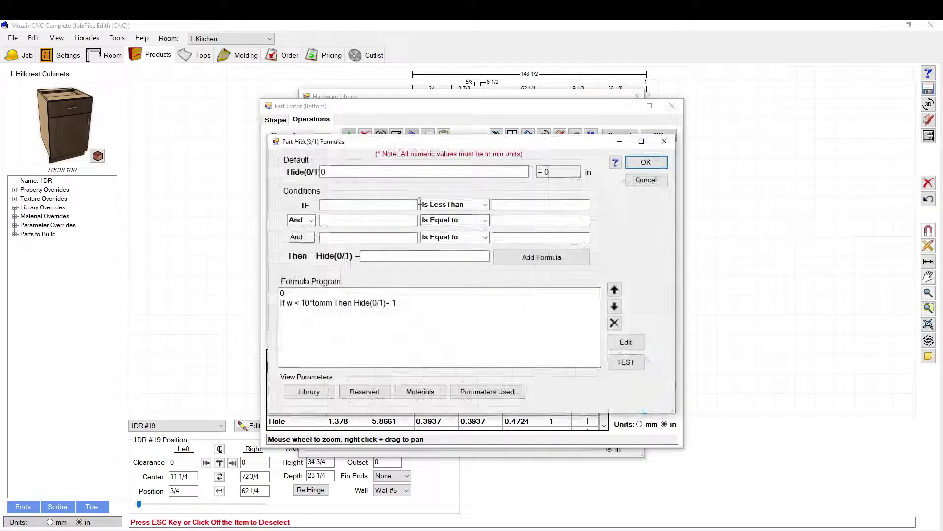
click(348, 303)
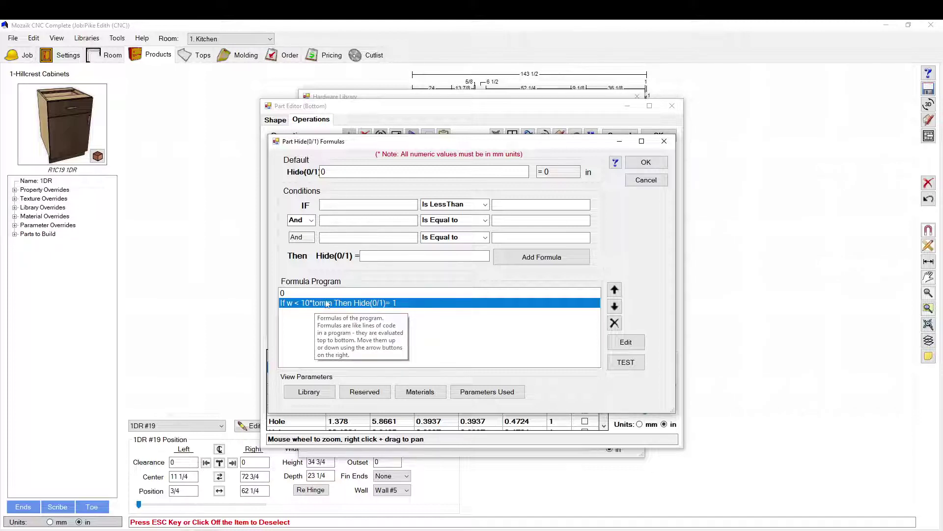
click(646, 180)
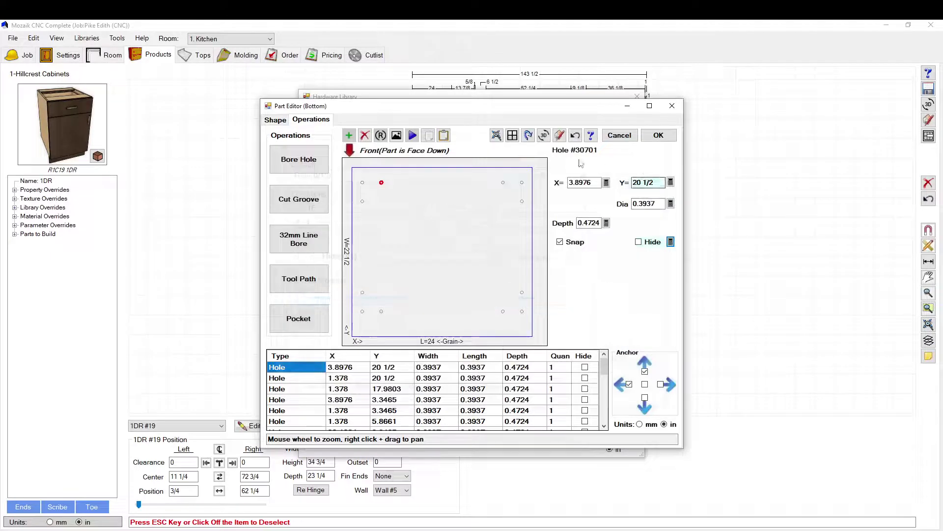
Inspect a default-hidden hole's width-based show formula, then close the Bottom part editor.
click(310, 388)
scroll(317, 389, down, 5)
click(294, 390)
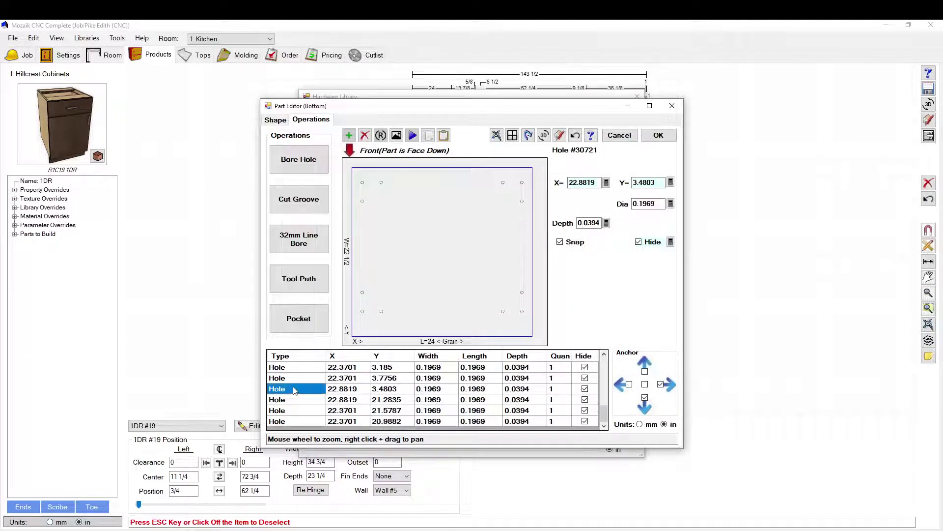
click(670, 241)
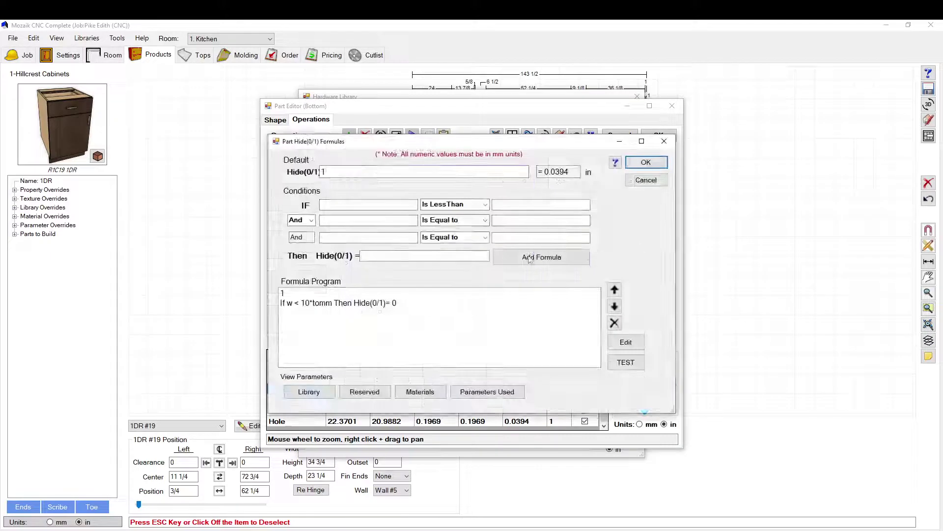
click(297, 303)
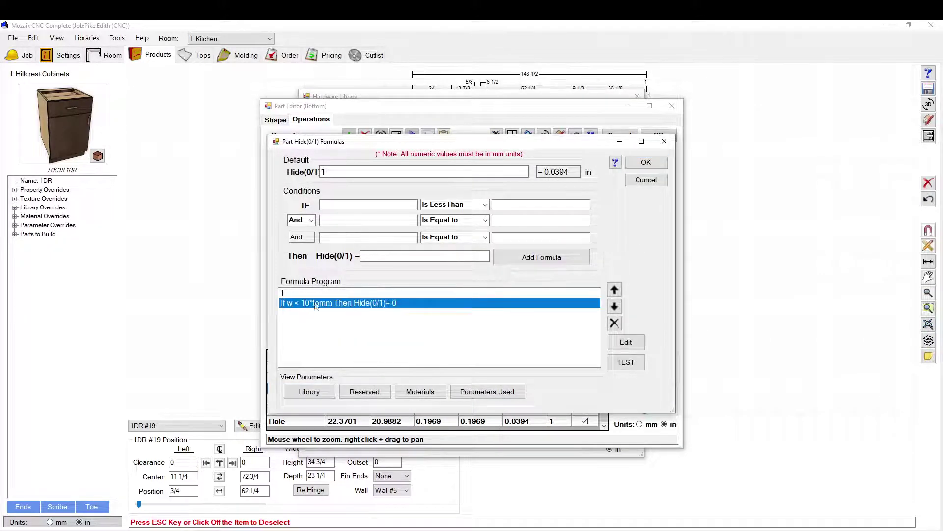
click(645, 180)
click(619, 136)
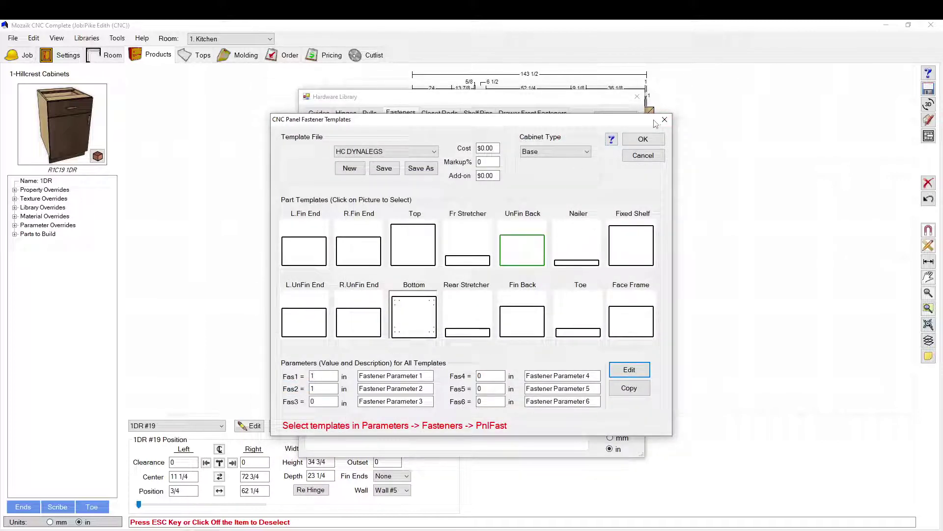
Close fastener templates without saving, close the hardware library, and view the job information page.
click(643, 155)
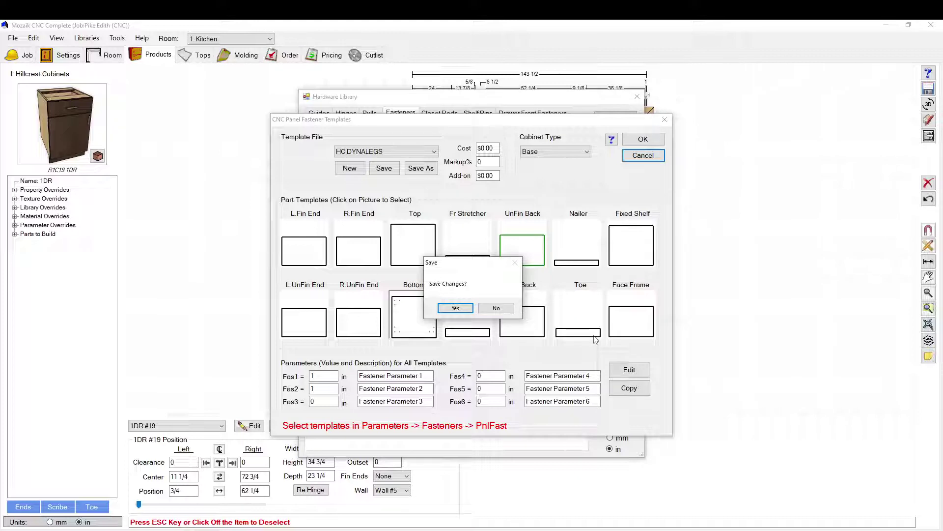
click(496, 307)
click(616, 134)
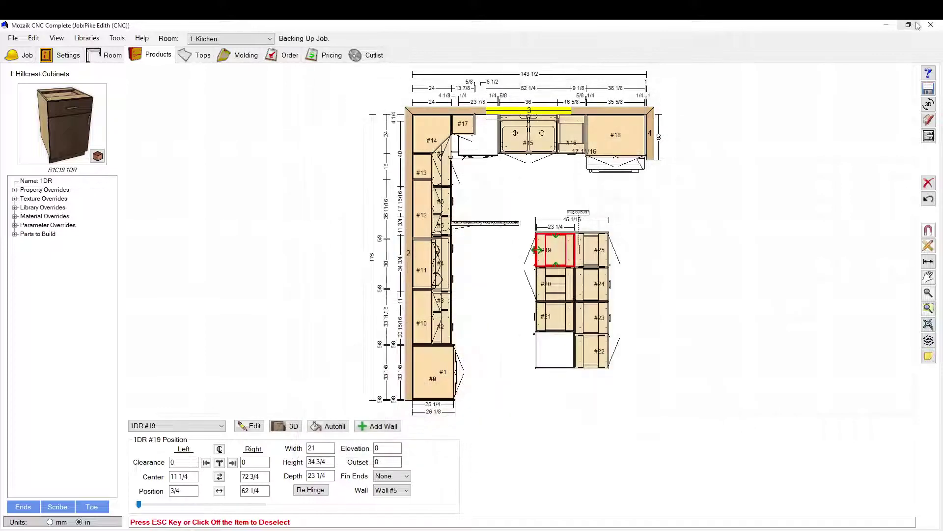
click(886, 25)
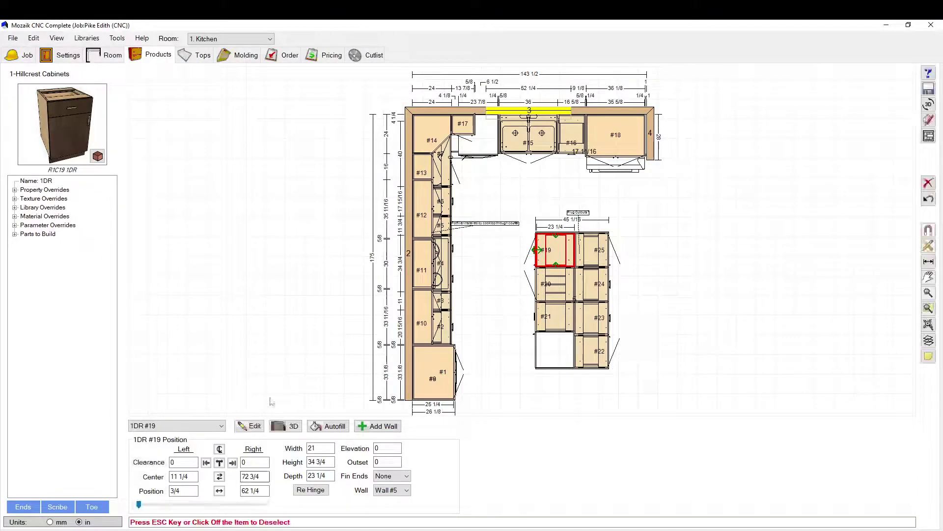
click(22, 53)
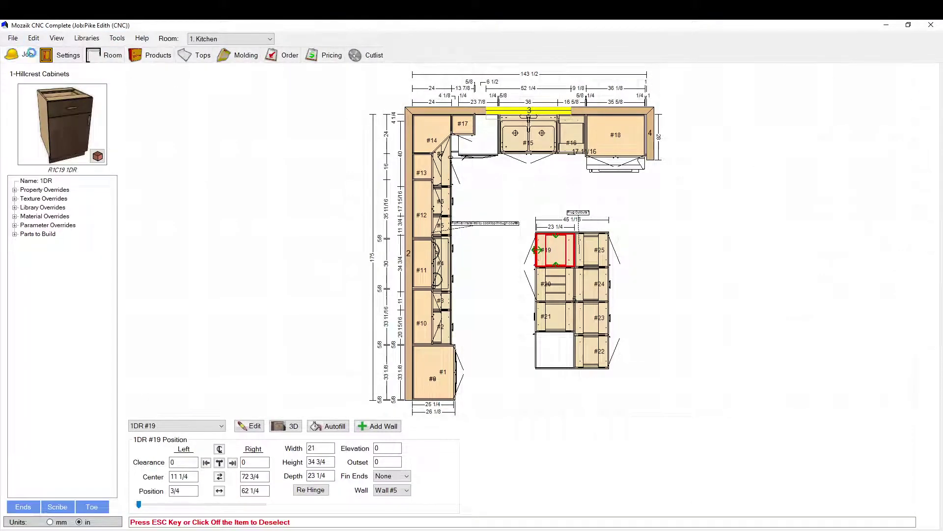